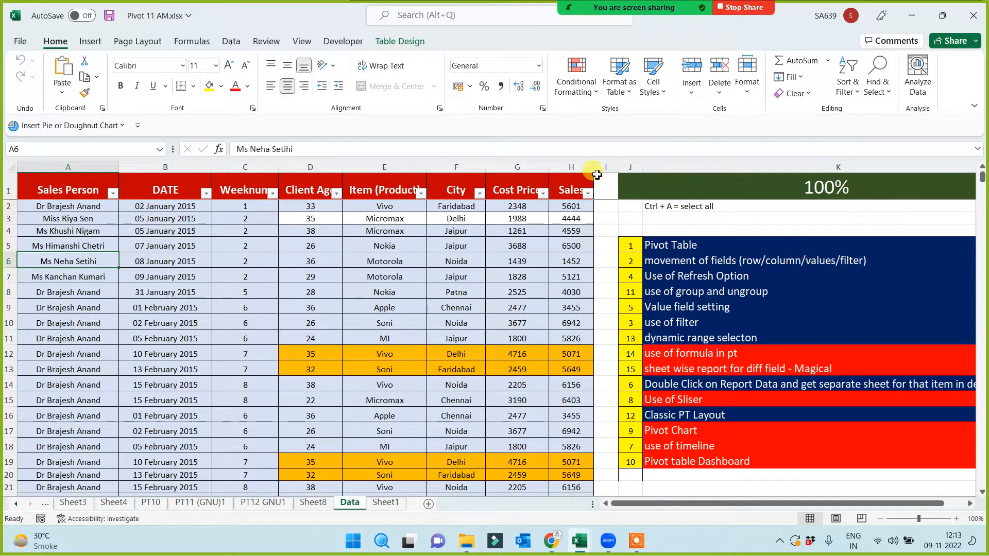
left_click(582, 177)
key("ctrl+a")
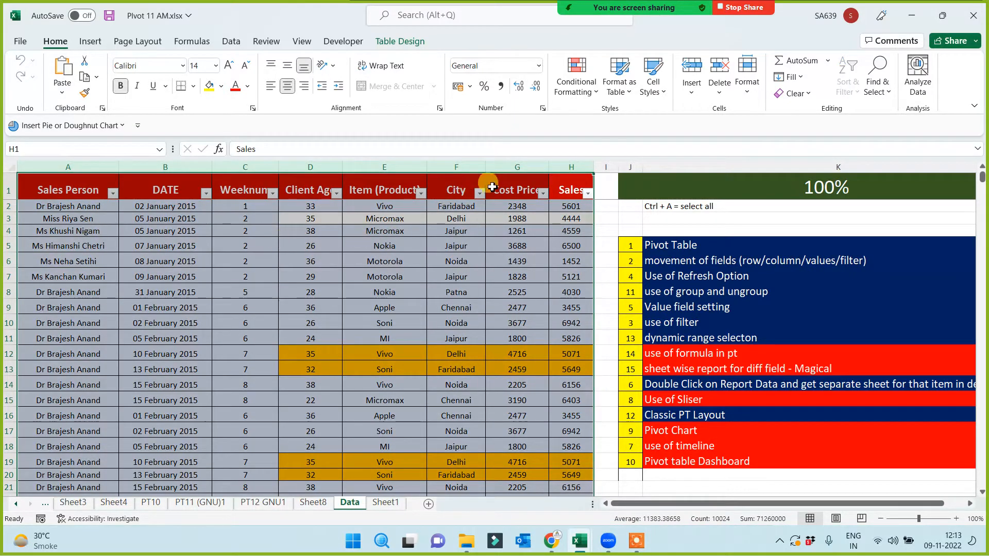
left_click(604, 186)
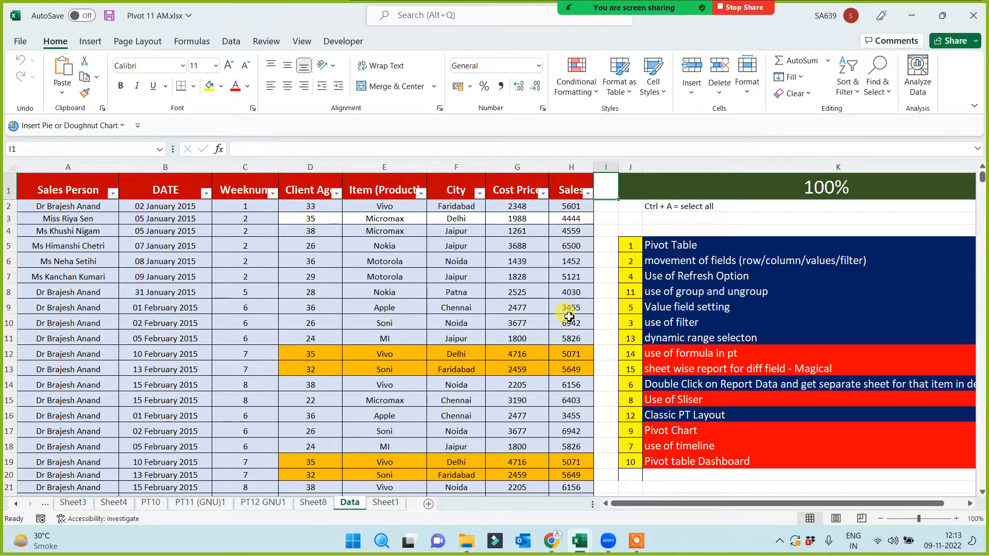
Select the whole sales table on the Data sheet and create a PivotTable from it on a new worksheet.
left_click(421, 323)
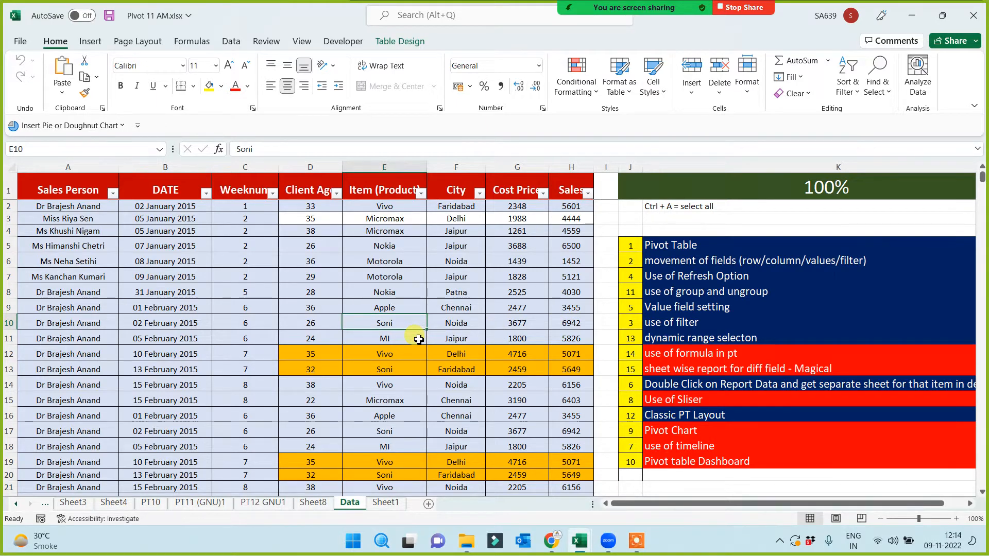
key("ctrl+a")
key("ctrl+a")
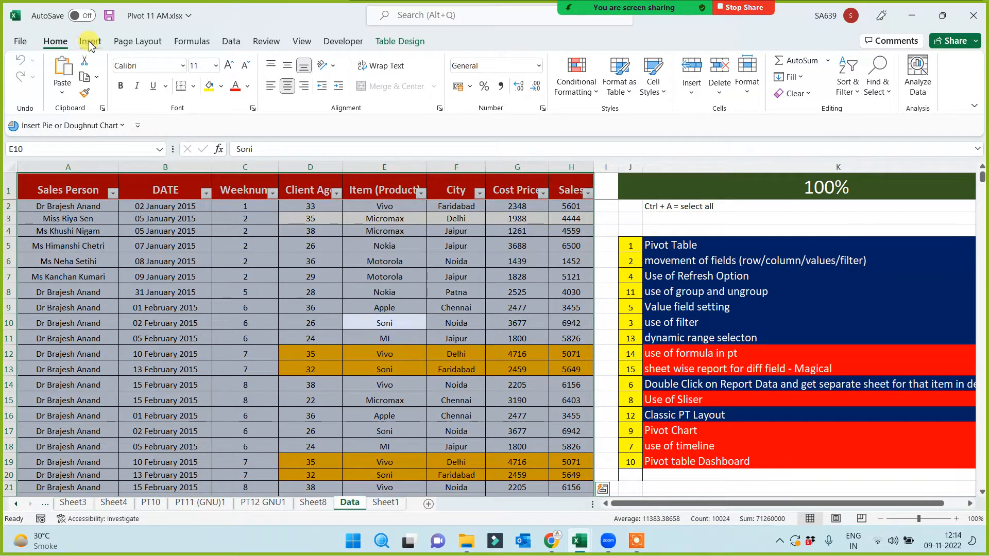
left_click(89, 43)
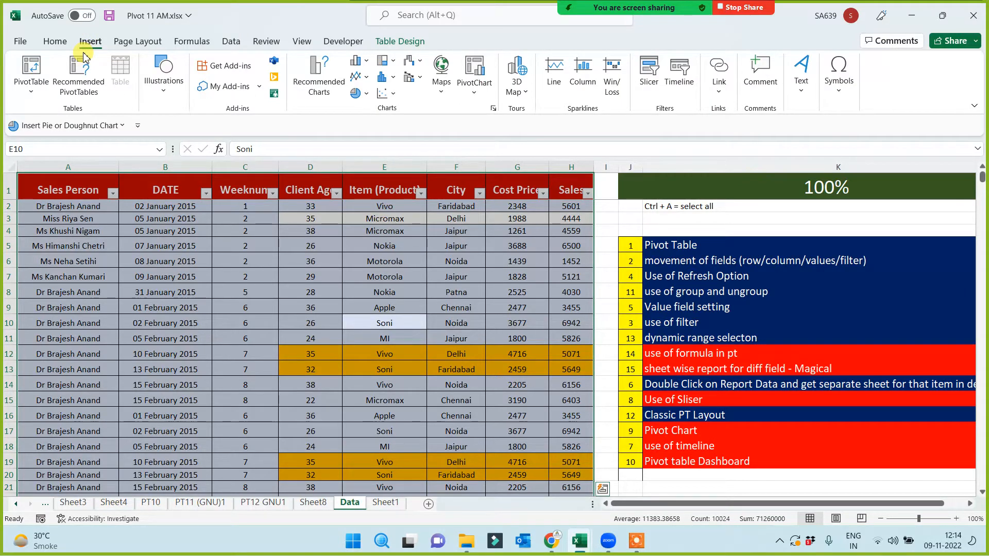
left_click(29, 94)
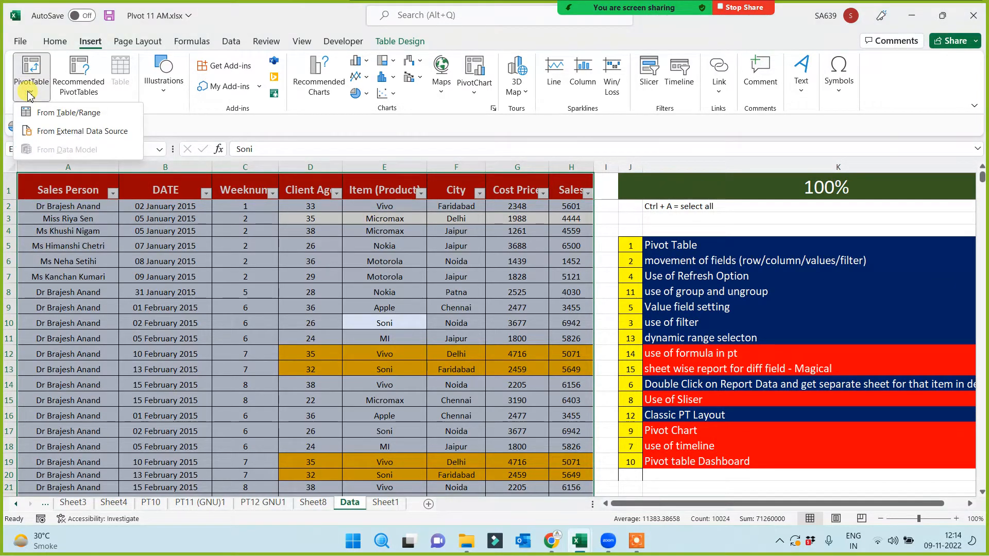
left_click(32, 68)
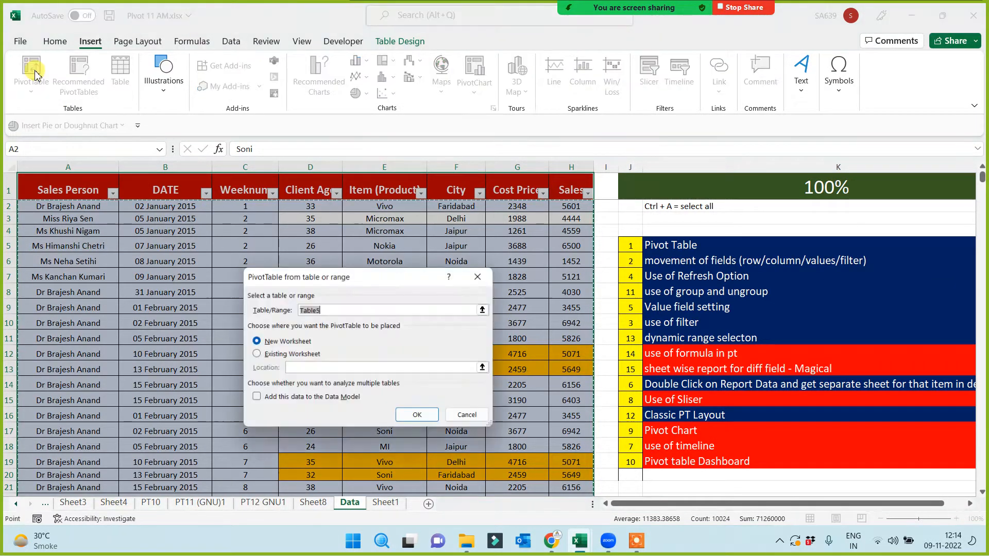
left_click(418, 416)
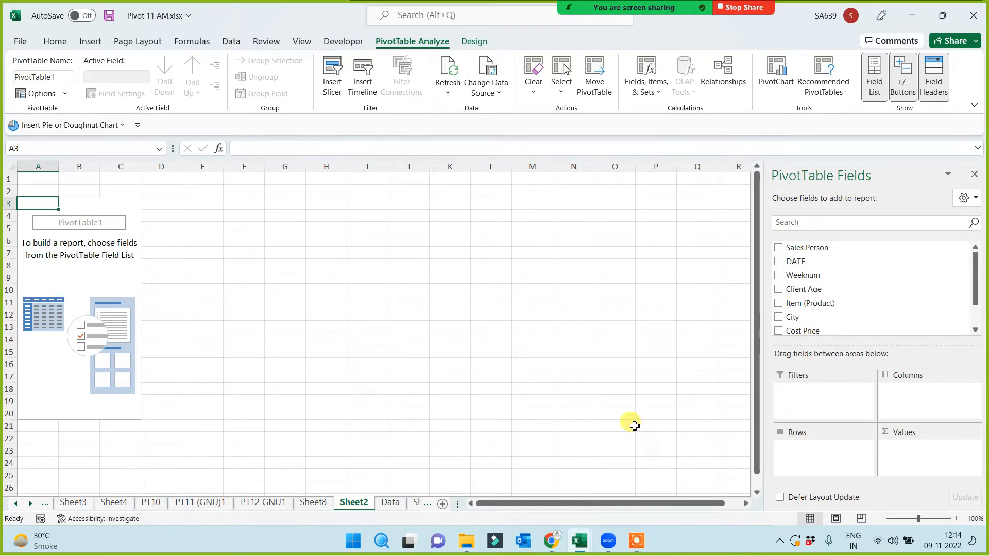
Add Item (Product) to the PivotTable rows, and add Sales followed by Cost Price as summed values.
left_click_drag(810, 303, 812, 452)
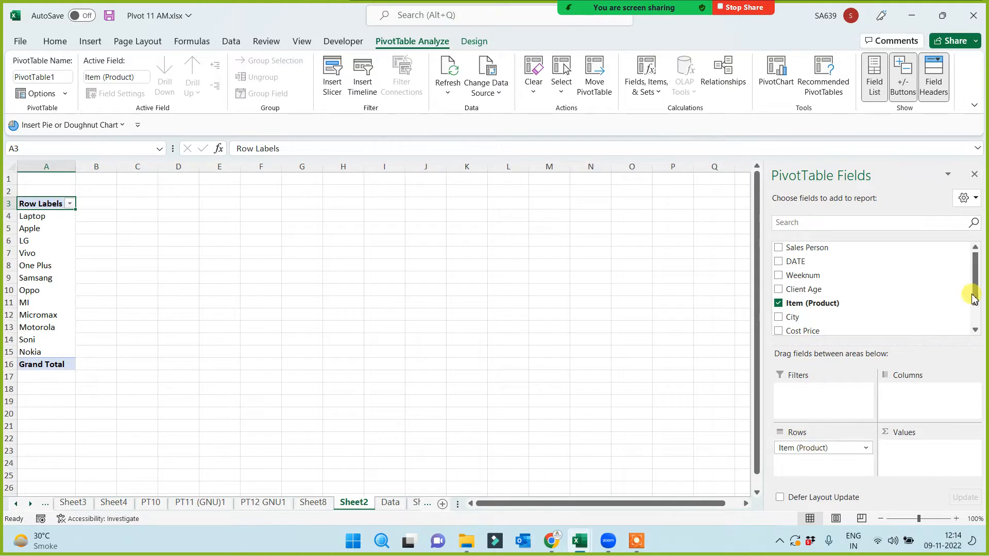
left_click_drag(974, 296, 976, 324)
left_click_drag(795, 312, 903, 448)
left_click_drag(806, 299, 917, 463)
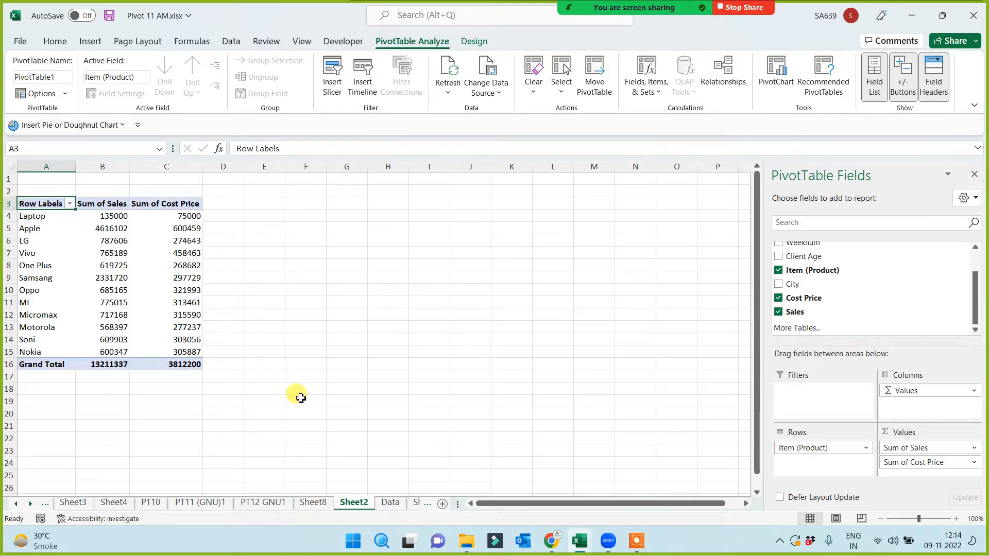
Widen column D beside the PivotTable and enter the header Profit in cell D3.
scroll(308, 397, "up", 2)
scroll(345, 381, "up", 1)
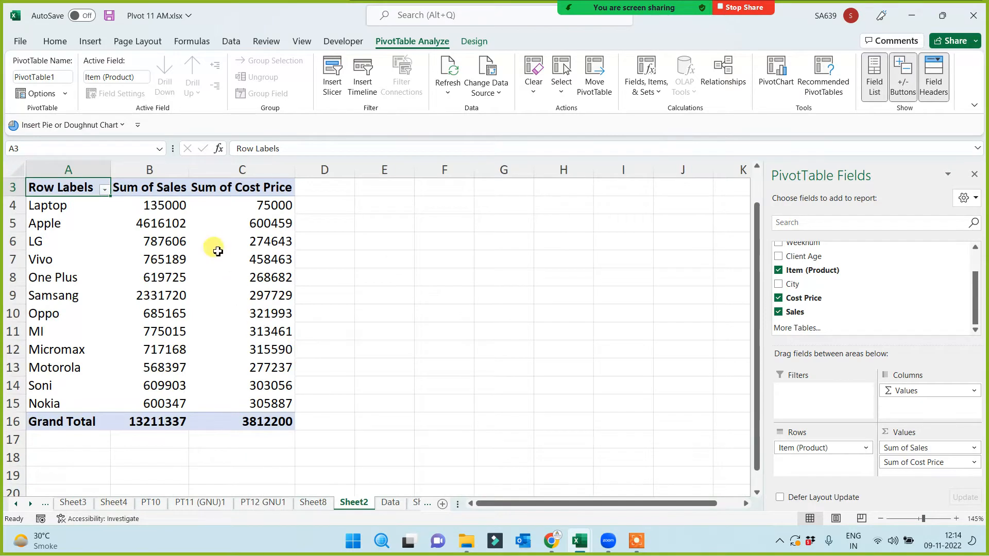
left_click(133, 206)
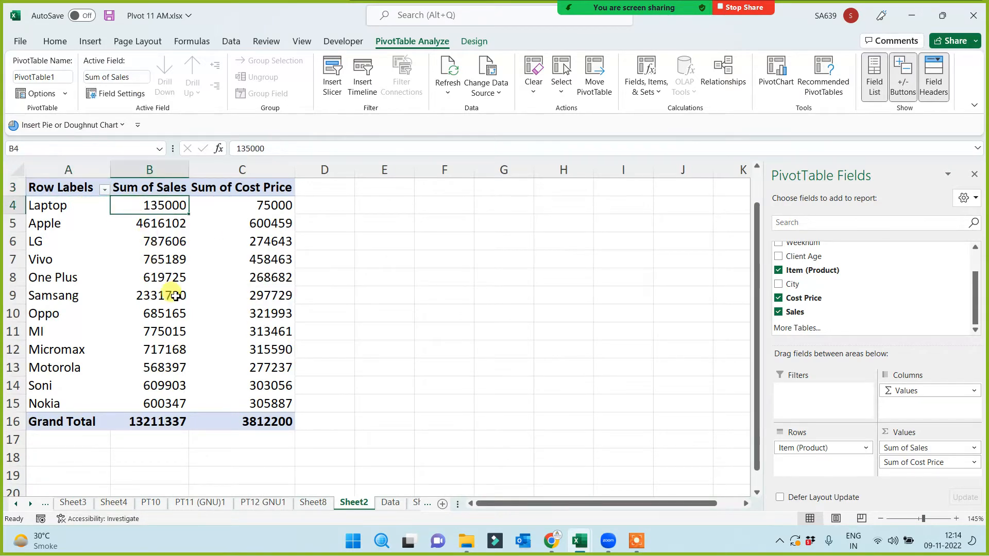
left_click(244, 208)
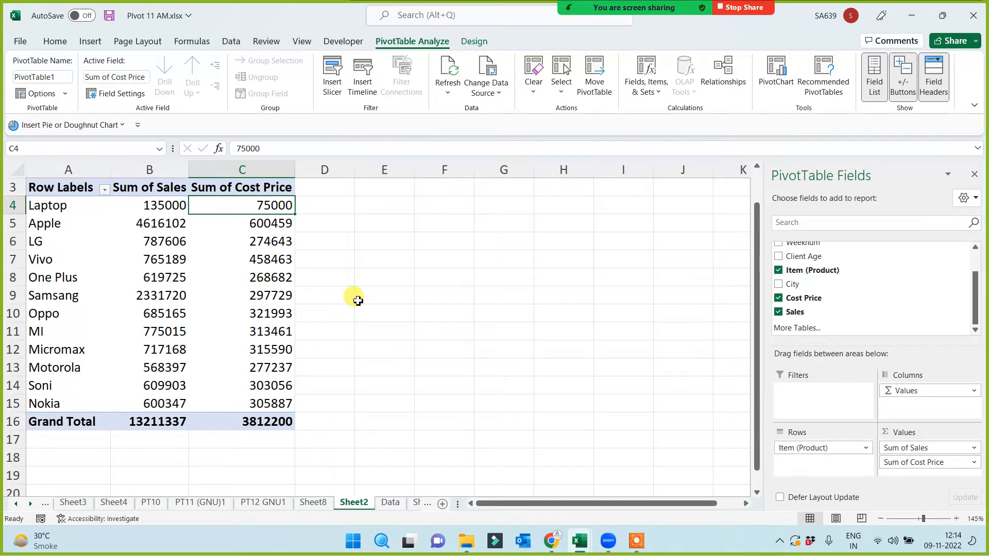
left_click_drag(354, 170, 391, 170)
left_click(363, 182)
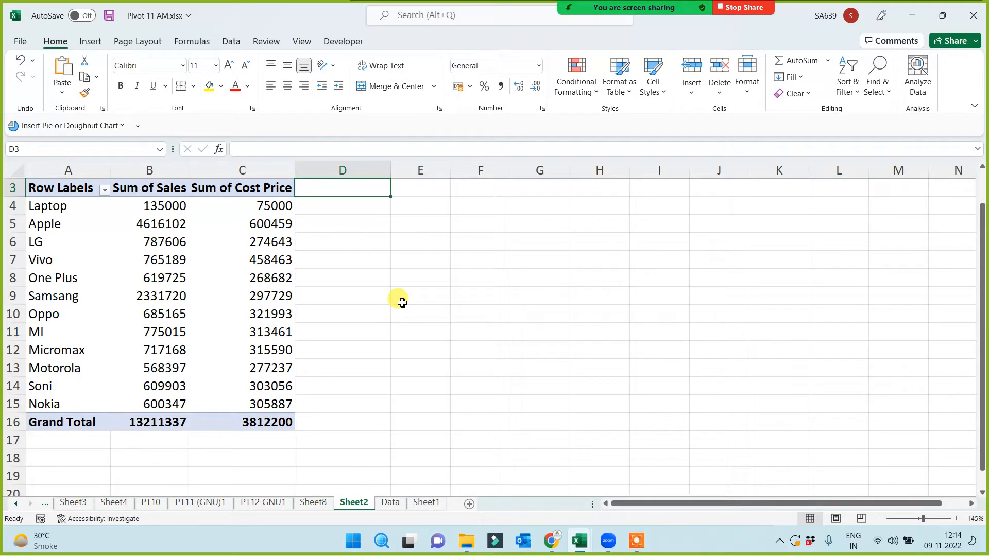
type("Profit")
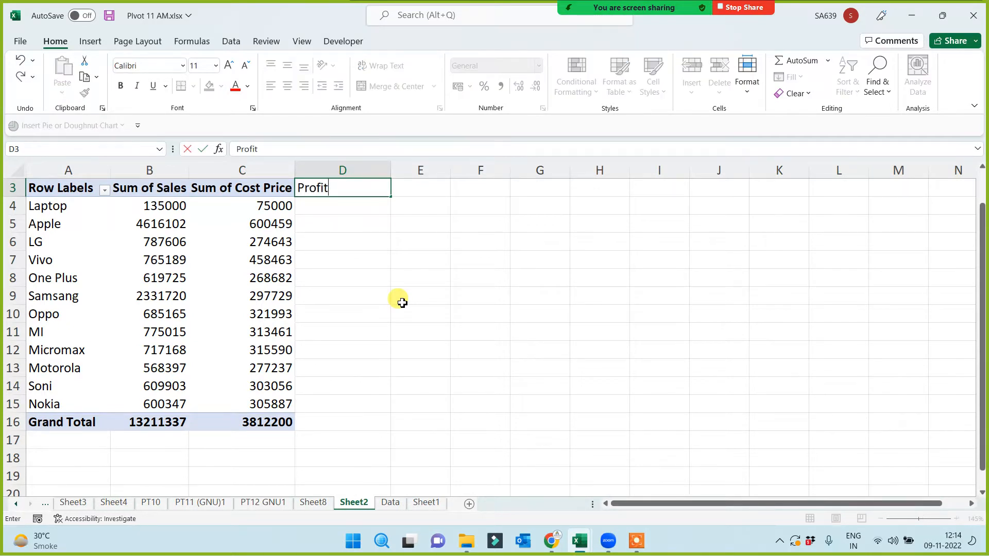
left_click(402, 302)
Calculate profit with the formula =B4-C4 in cell D4 and fill it down through D15.
left_click(336, 209)
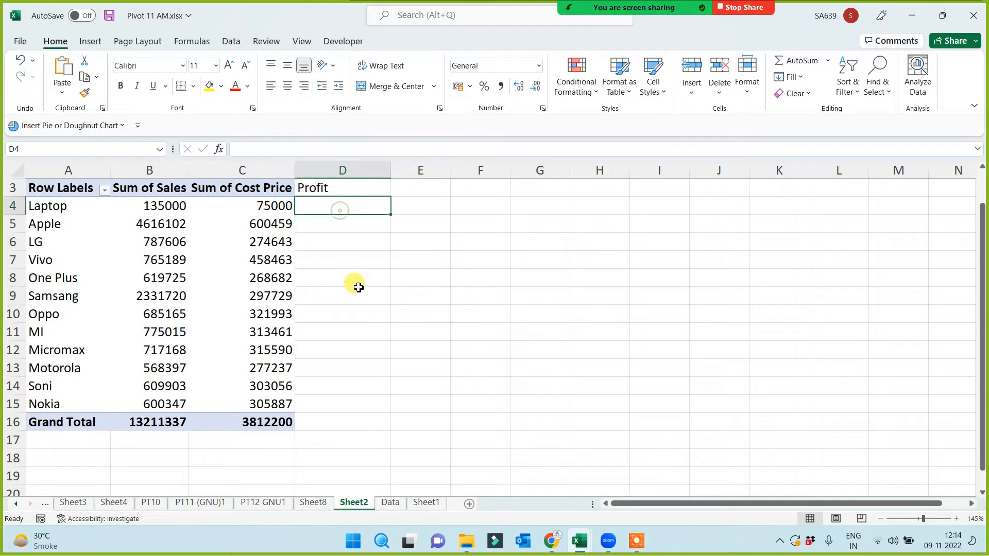
type("=")
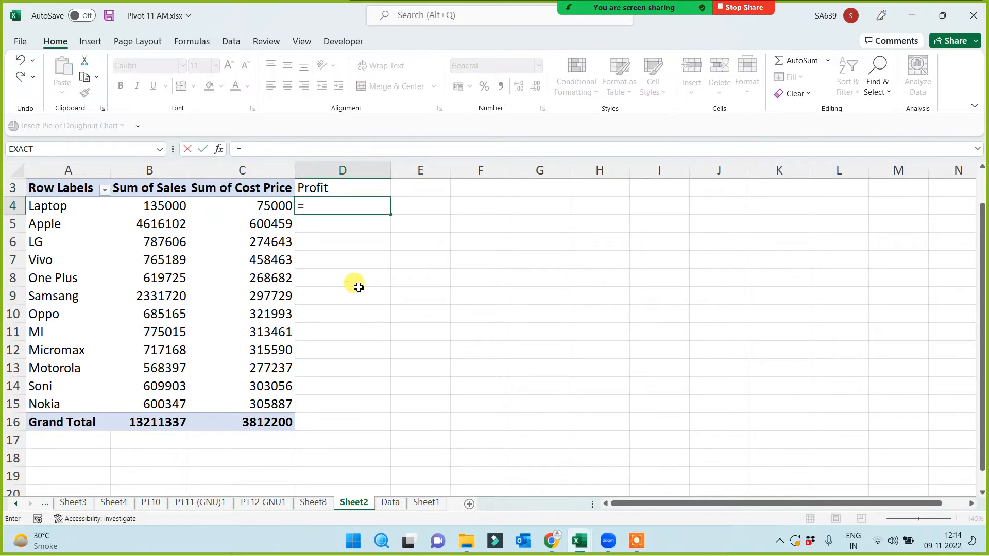
left_click(148, 206)
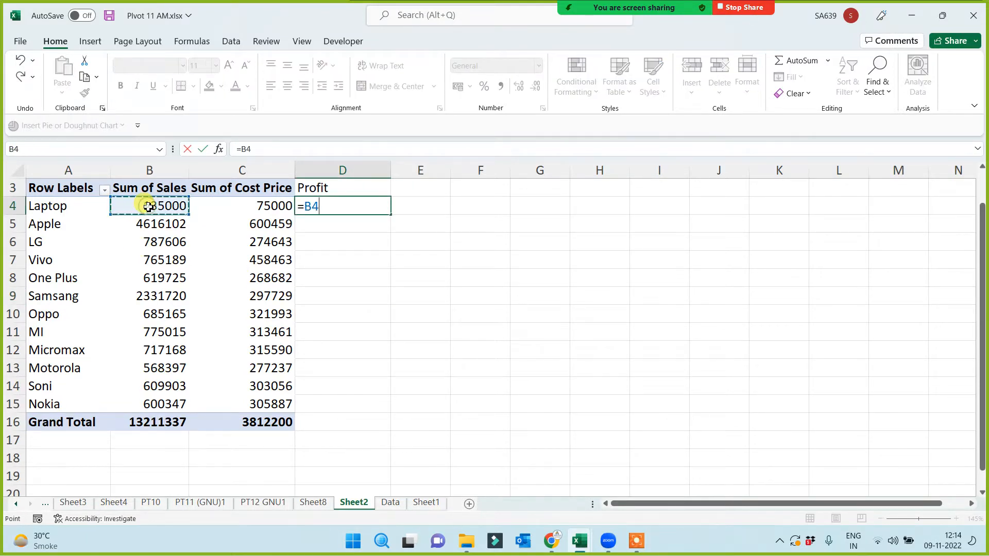
type("-")
left_click(230, 207)
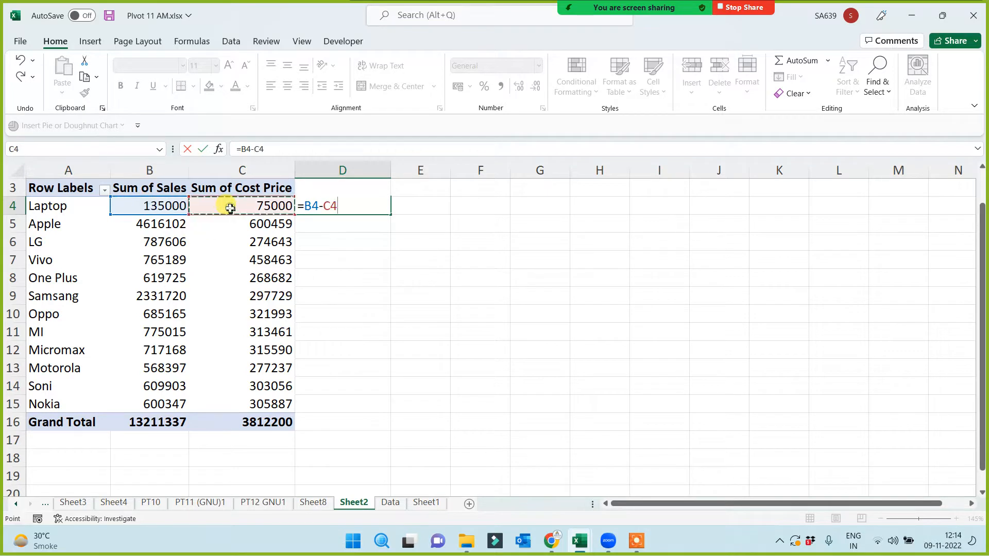
key("Return")
left_click(340, 204)
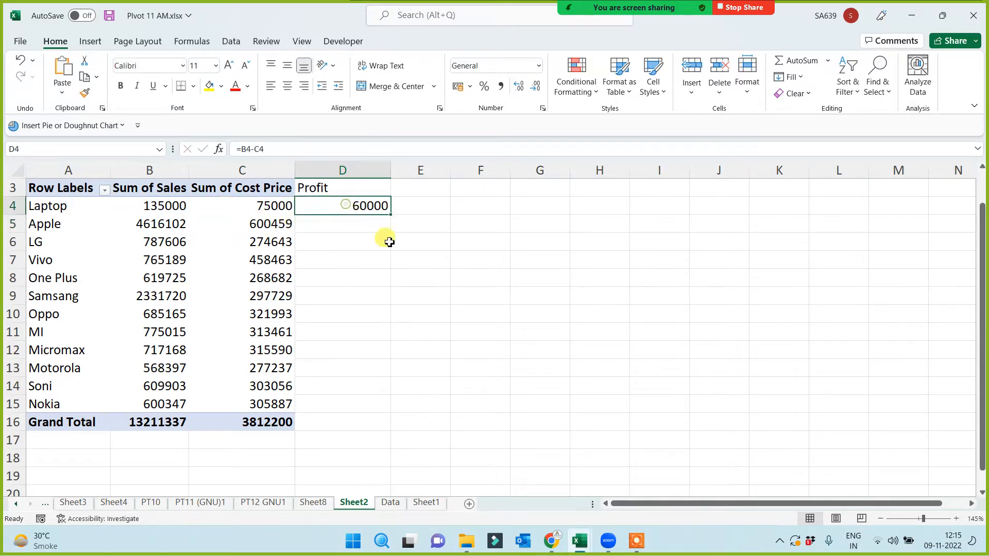
left_click_drag(394, 217, 379, 411)
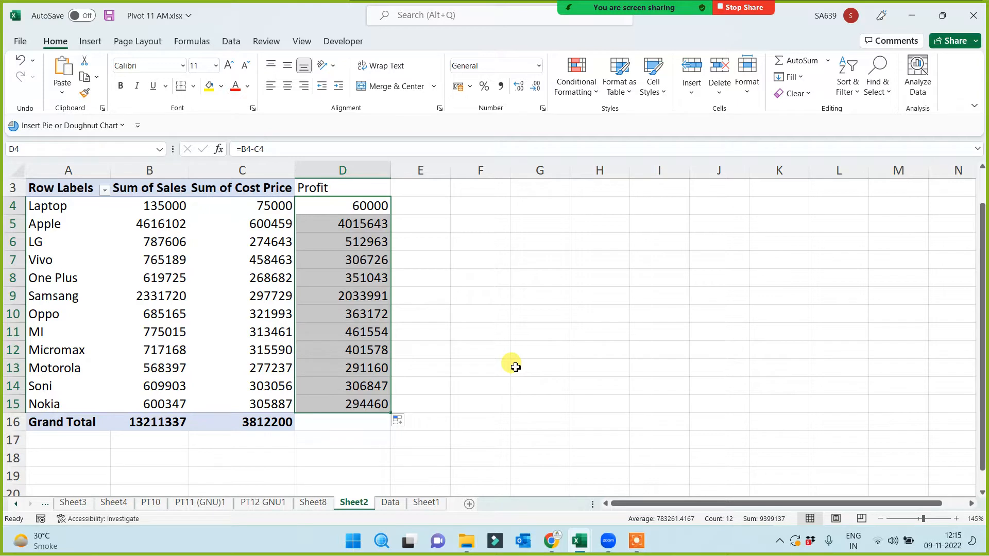
left_click(355, 205)
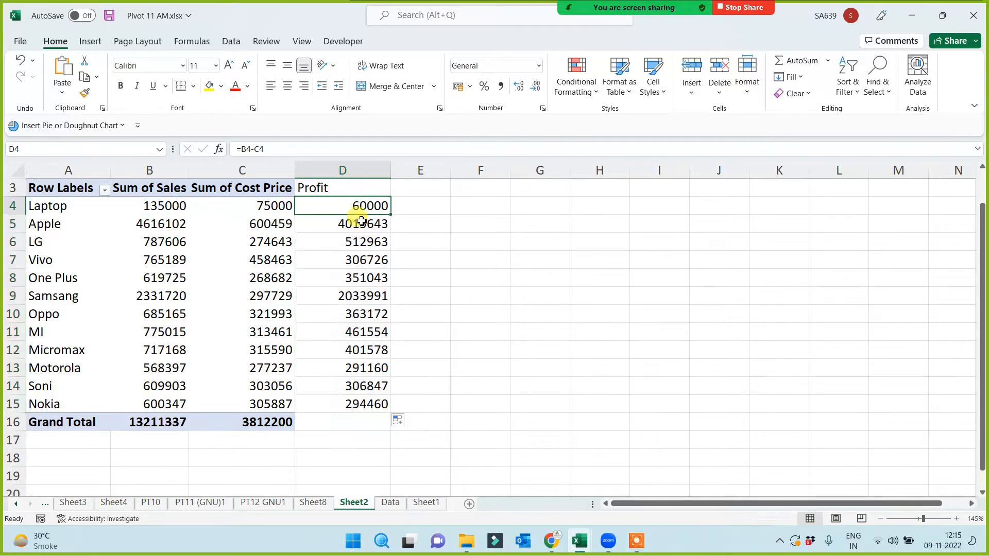
left_click_drag(358, 221, 356, 407)
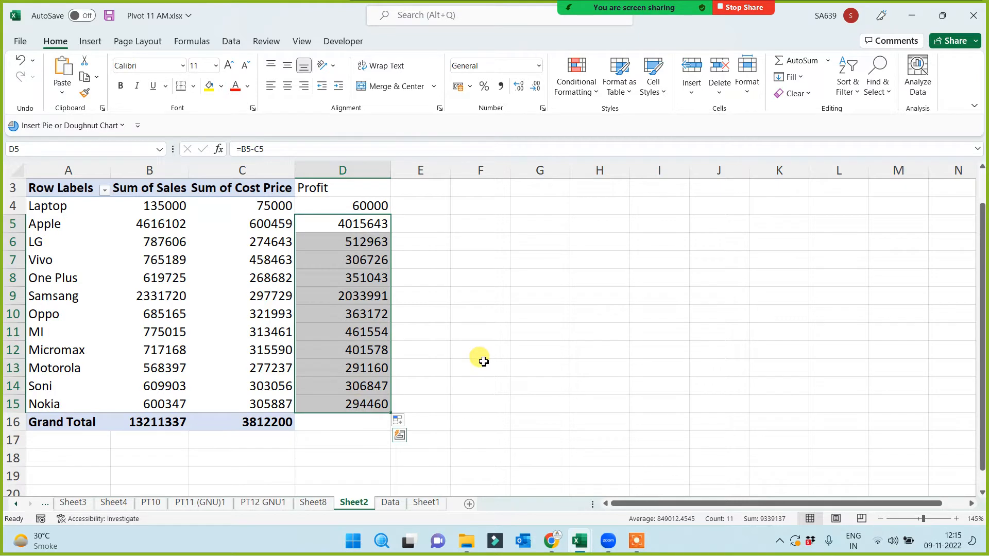
left_click(360, 204)
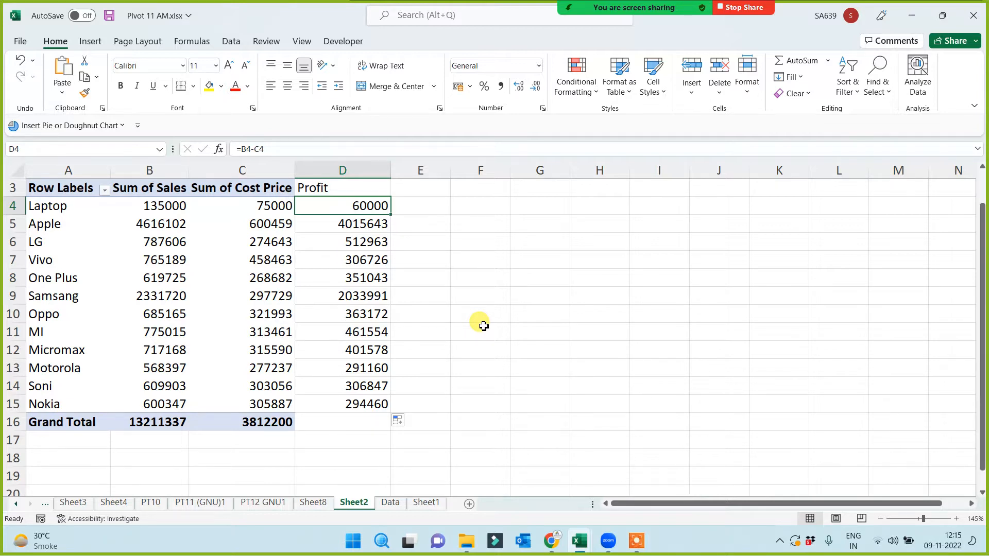
Enter the formula =b4-c4 with typed cell references in F4, fill it down through F15, and compare it with column D.
left_click(473, 209)
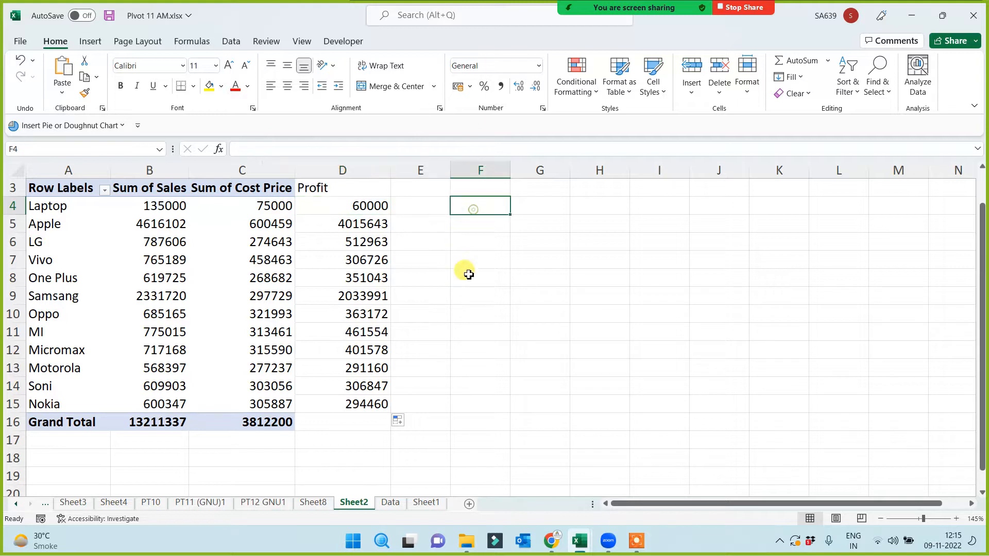
type("=")
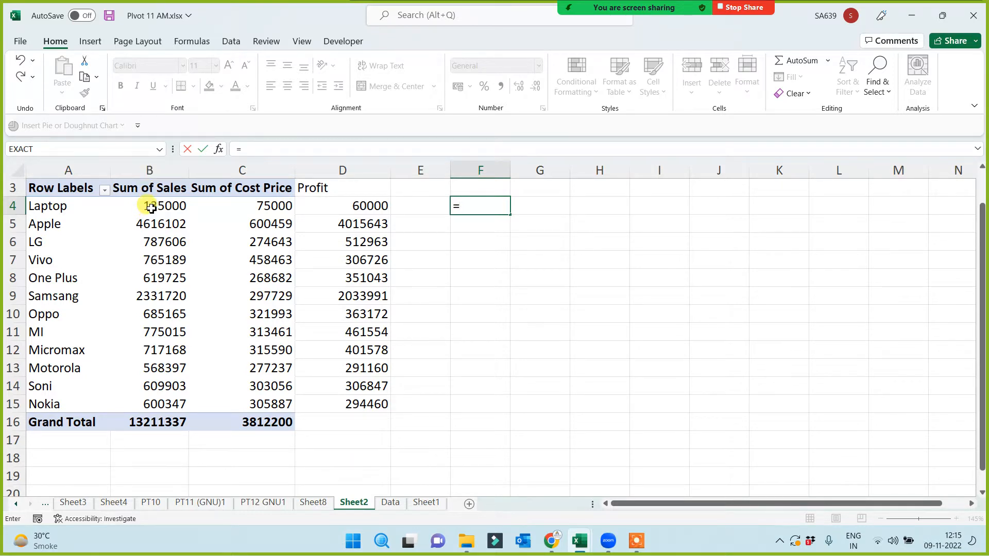
type("b4")
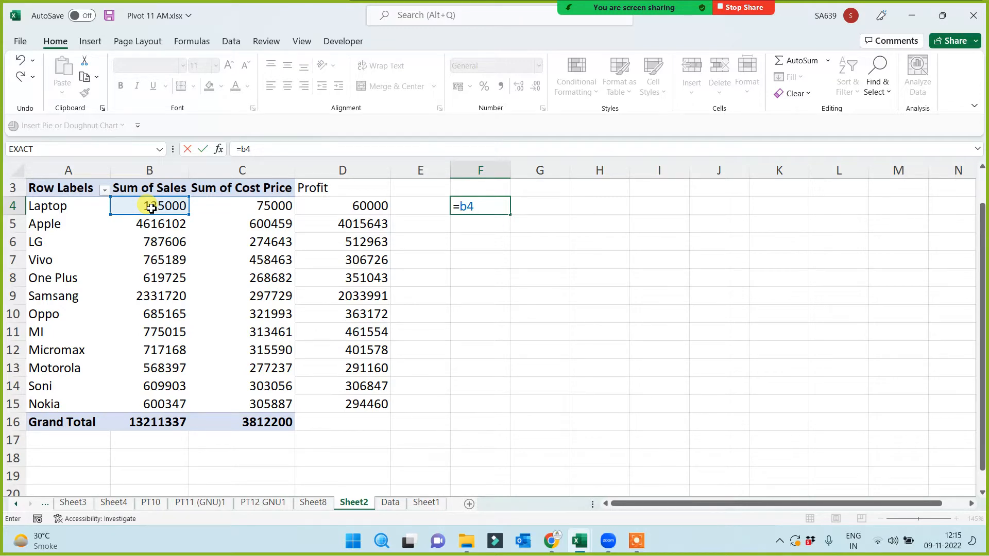
type("-")
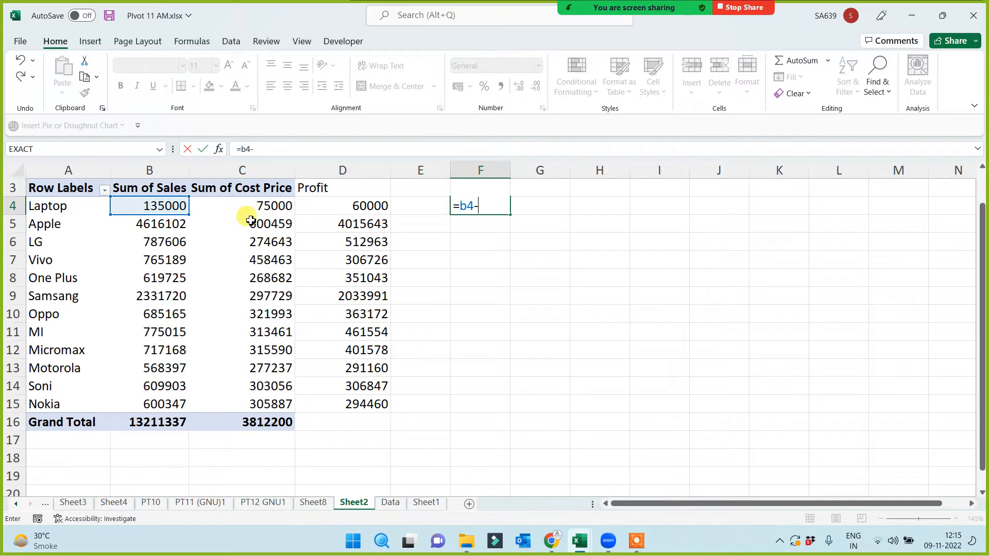
type("c4")
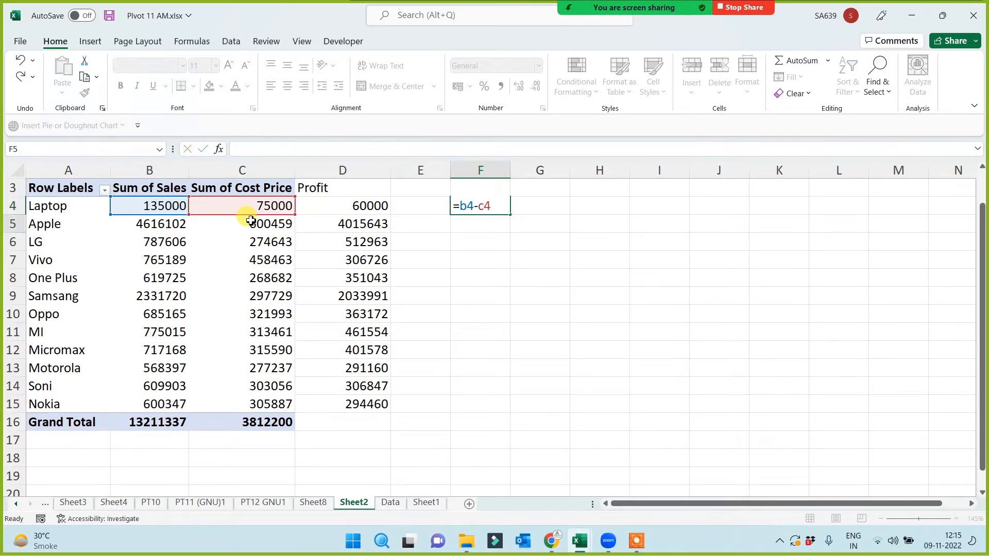
key("Return")
left_click(471, 208)
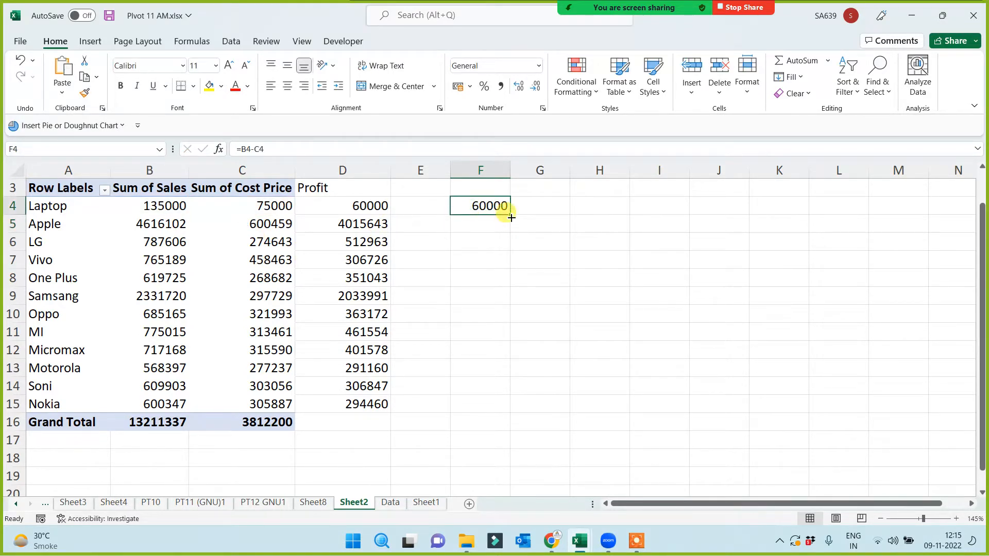
left_click_drag(509, 214, 490, 393)
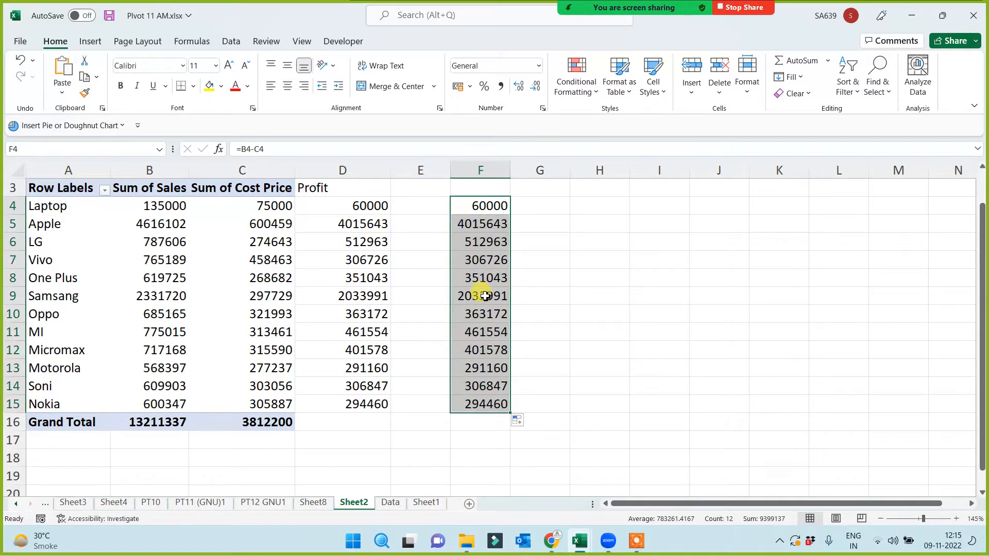
left_click(358, 211)
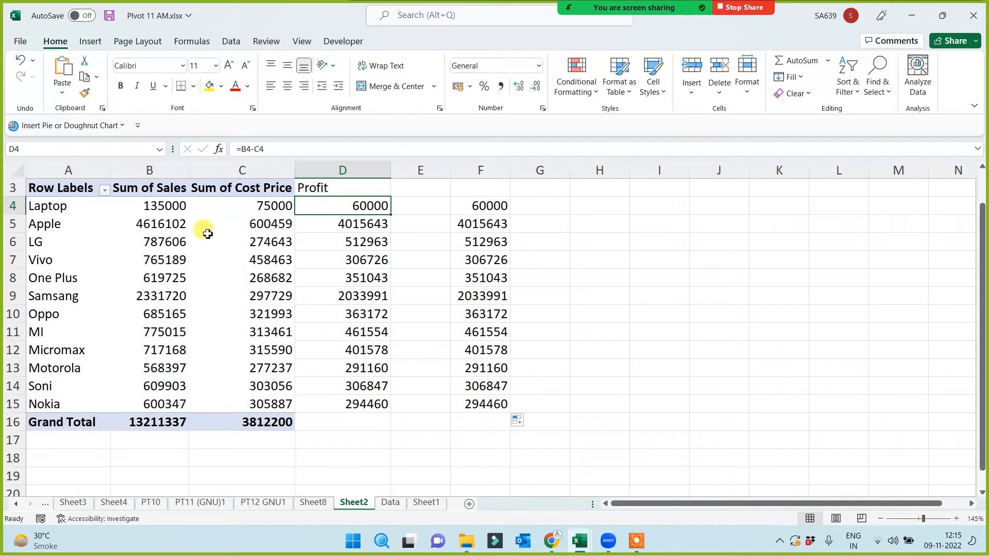
left_click(473, 208)
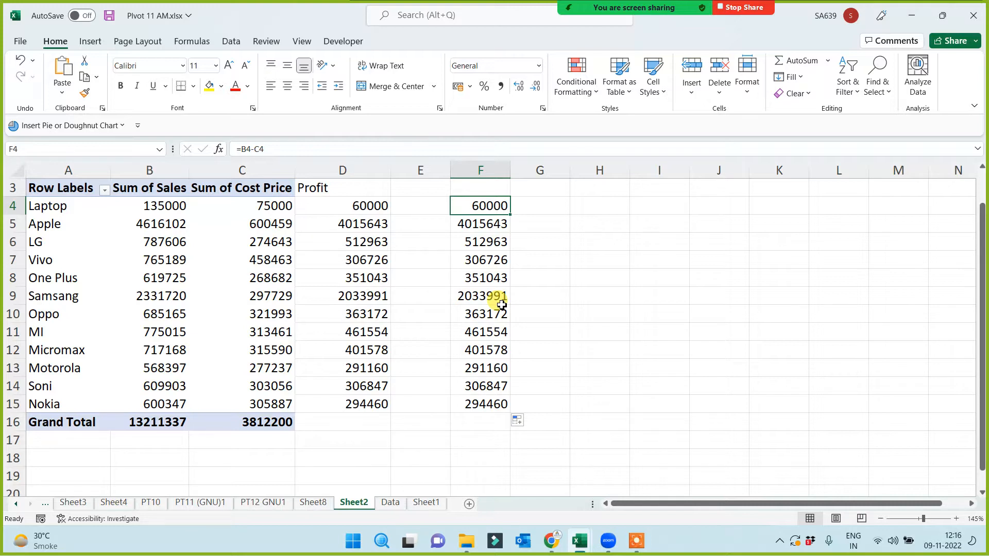
left_click(481, 170)
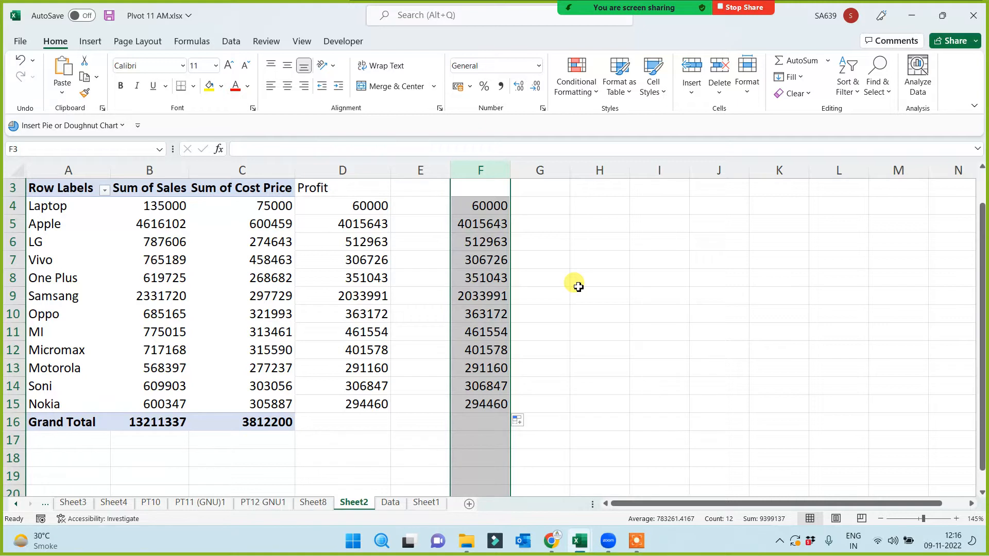
left_click(659, 264)
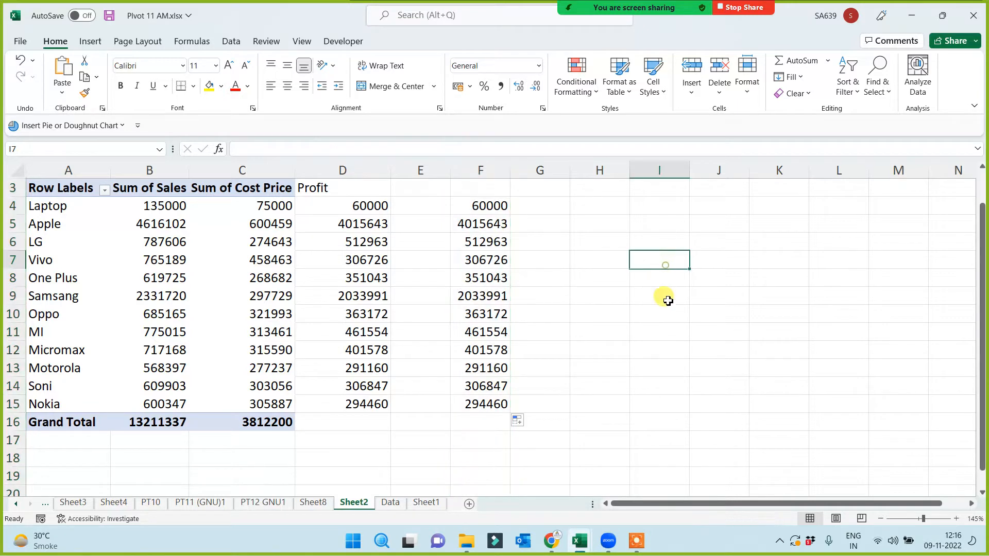
type("=da")
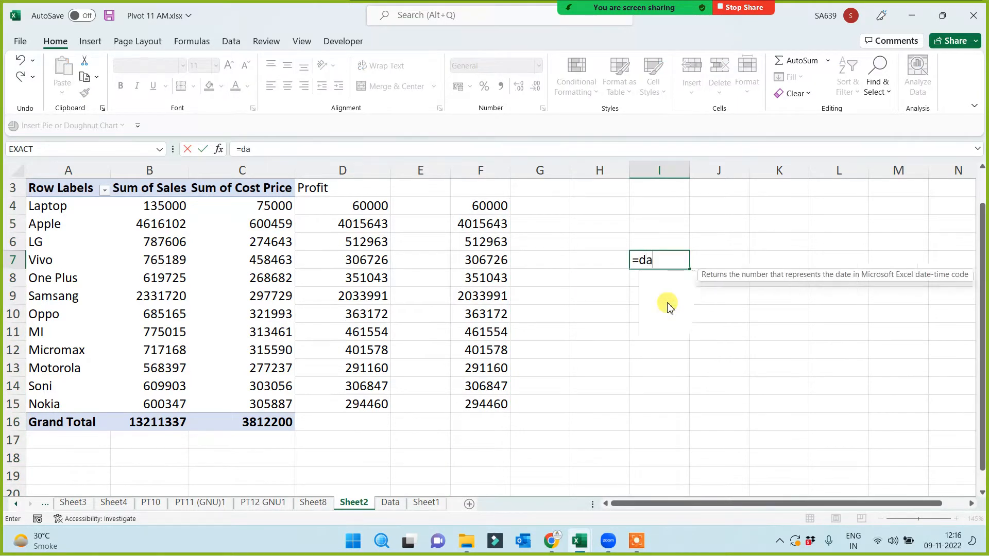
type("tedif(")
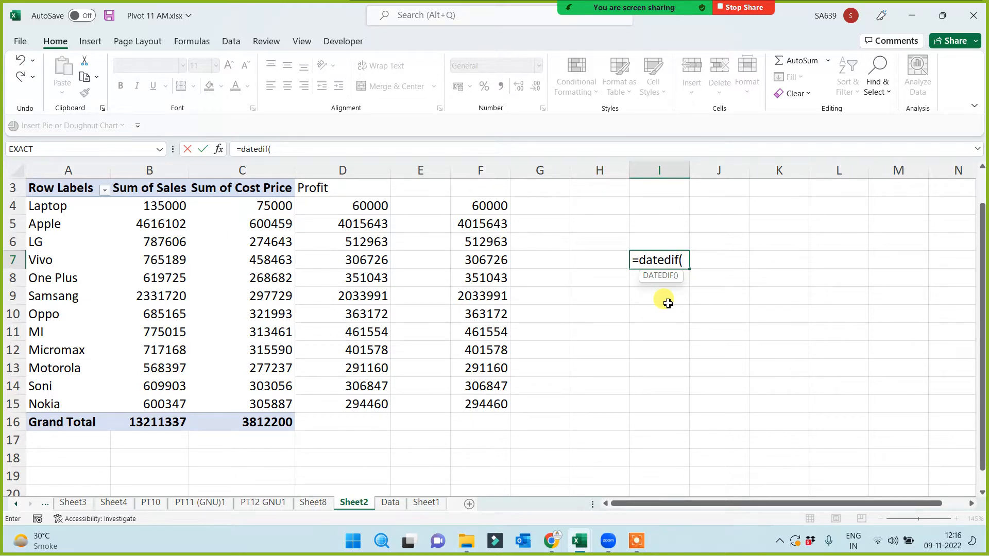
key("Escape")
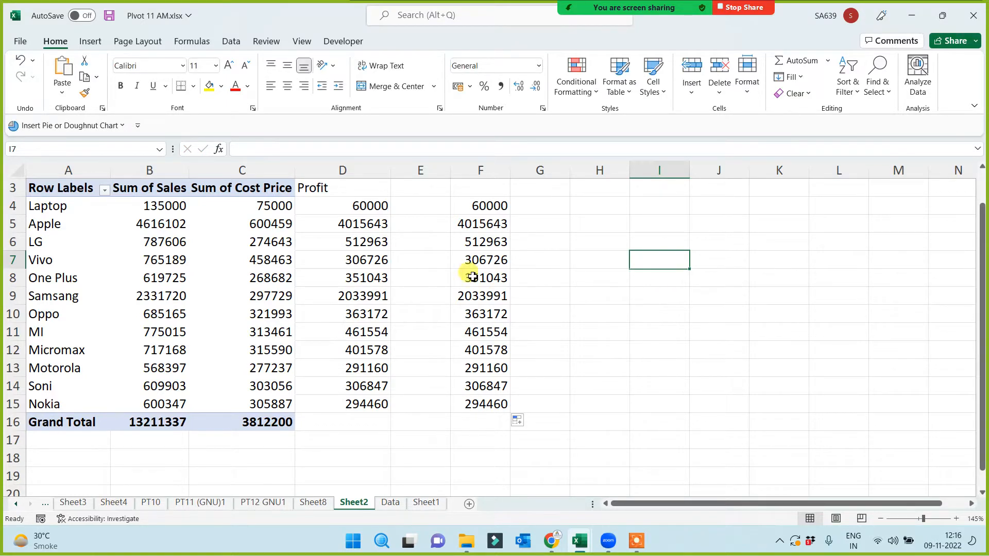
Clear the comparison profit formulas from F4:F15.
left_click_drag(483, 206, 487, 410)
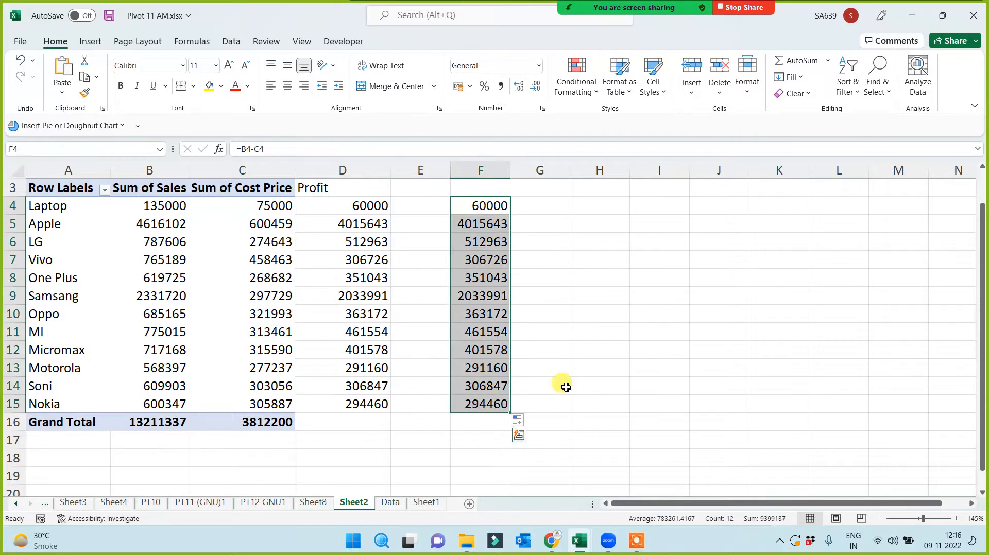
key("Delete")
left_click(562, 351)
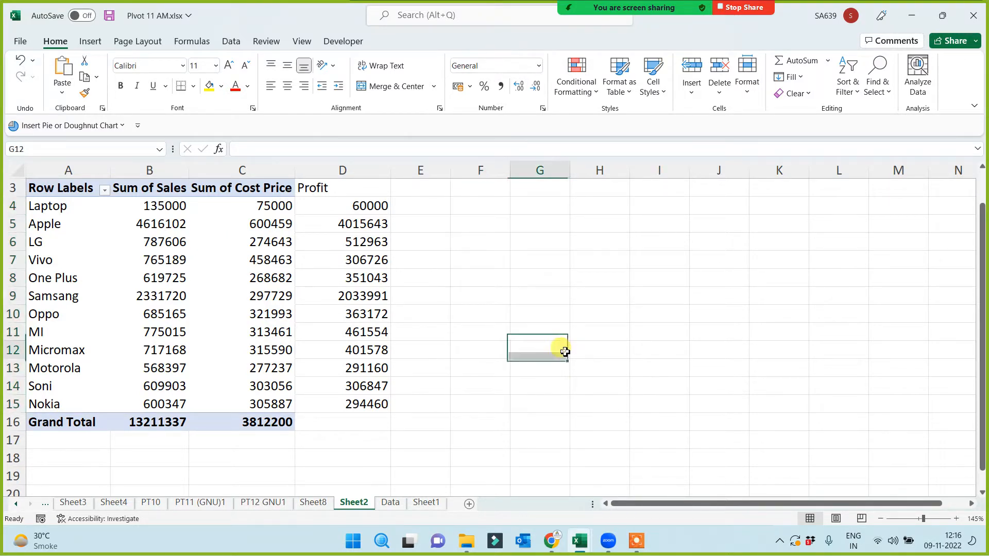
Extend the Profit formula down to the Grand Total row in D16 and copy the formatting of C3:C16 onto D3:D16.
left_click(372, 404)
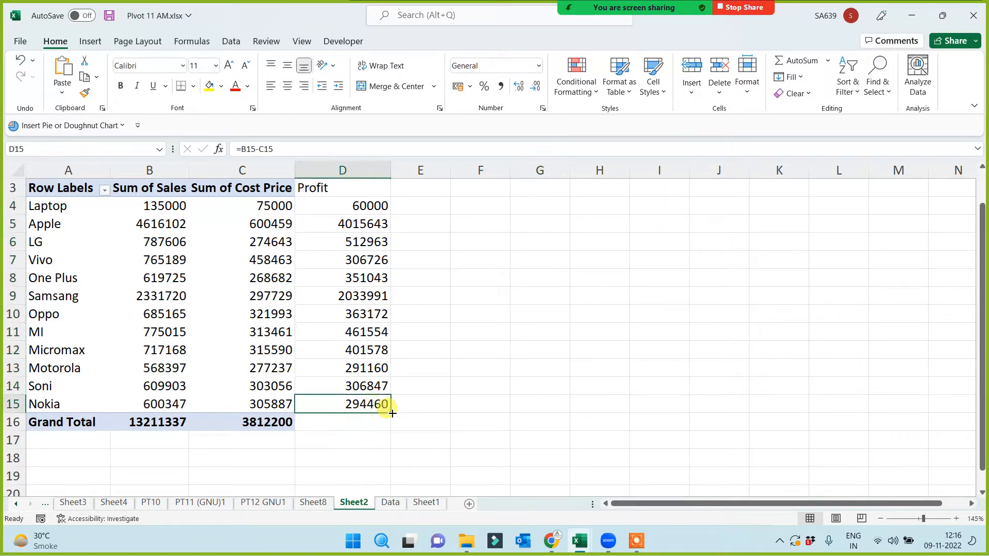
left_click_drag(389, 413, 389, 427)
left_click(557, 405)
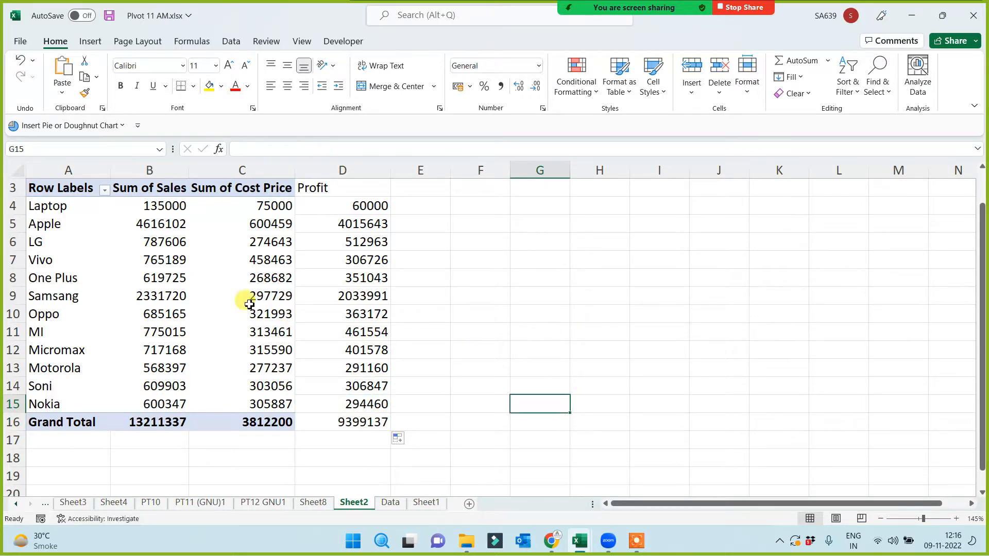
left_click_drag(237, 192, 218, 419)
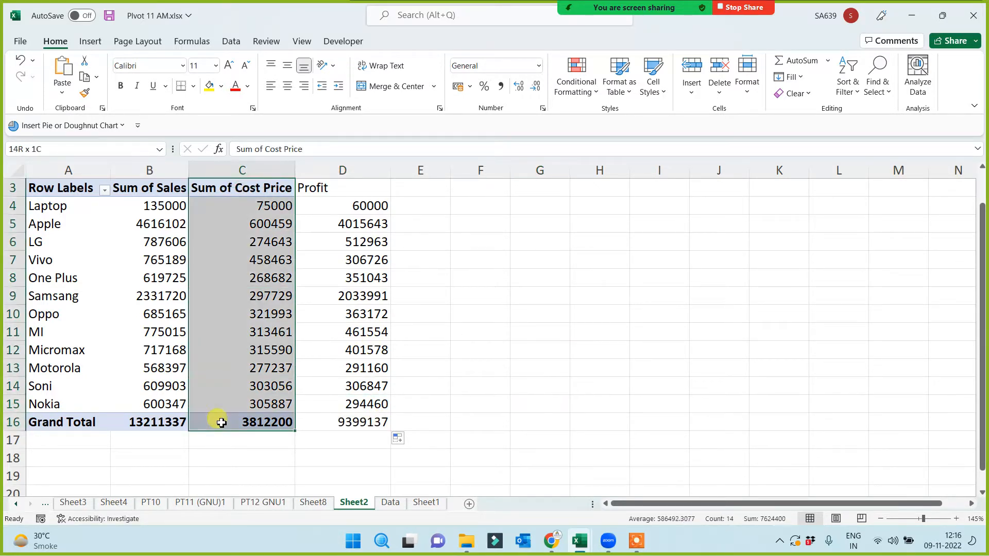
left_click(85, 93)
left_click_drag(353, 190, 331, 420)
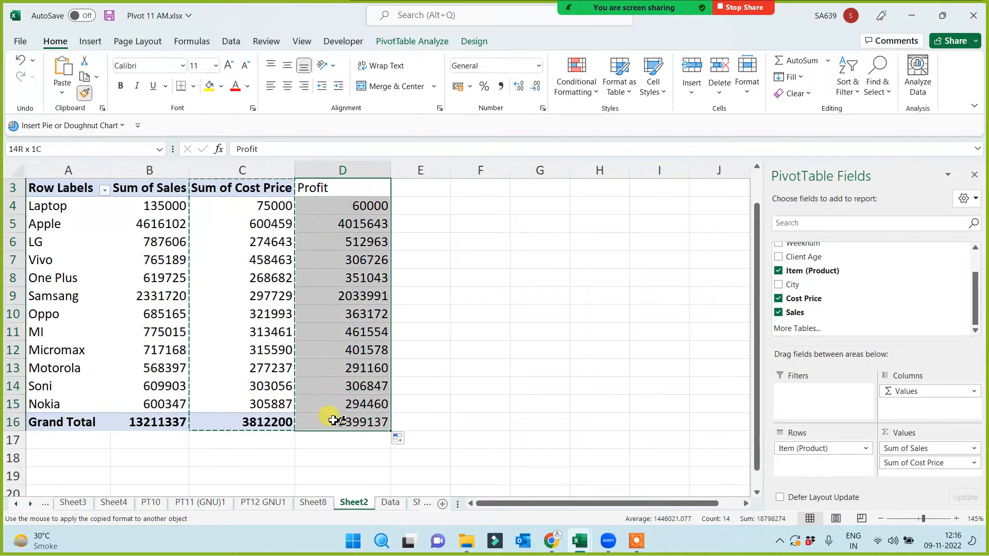
left_click(459, 369)
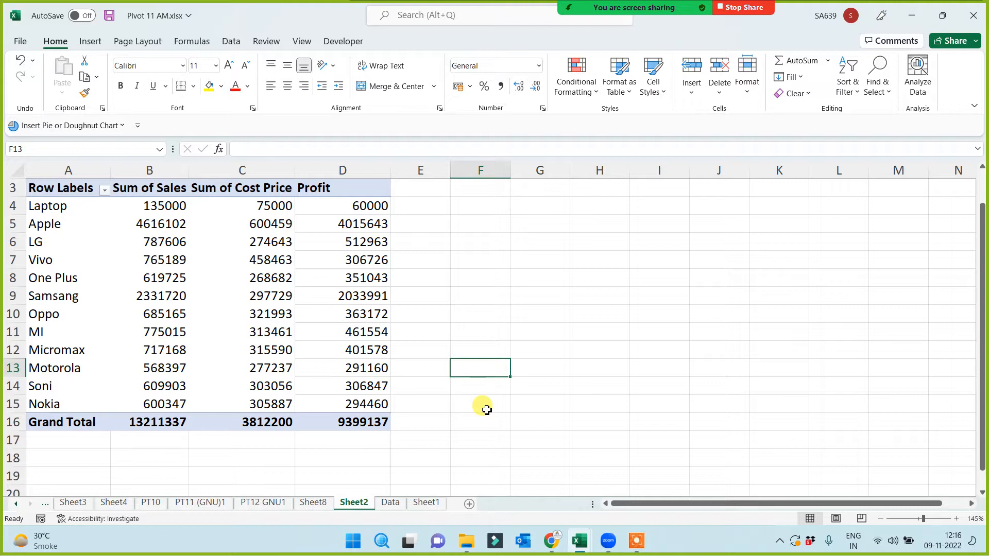
Try removing Cost Price and Sales from the PivotTable values, and undo both removals.
left_click(76, 306)
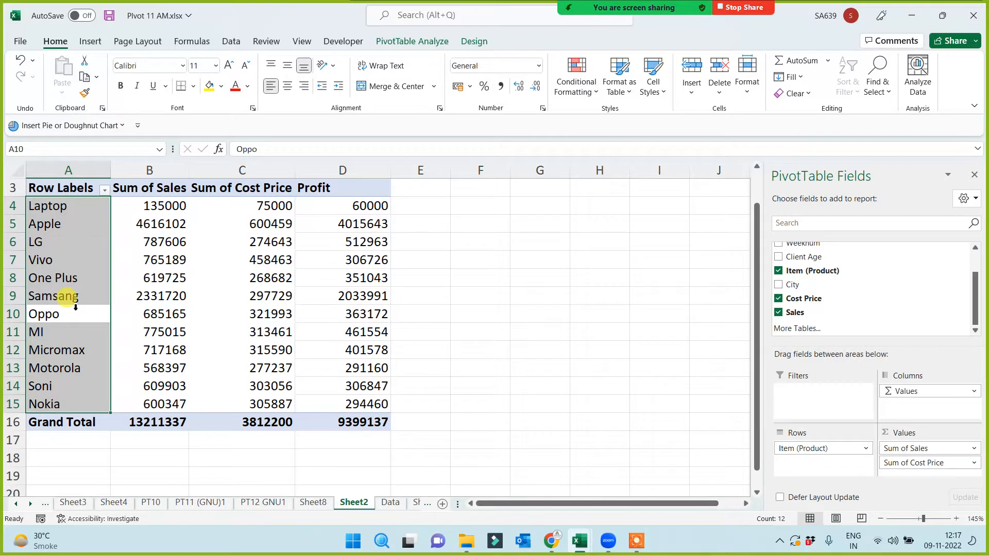
left_click(99, 234)
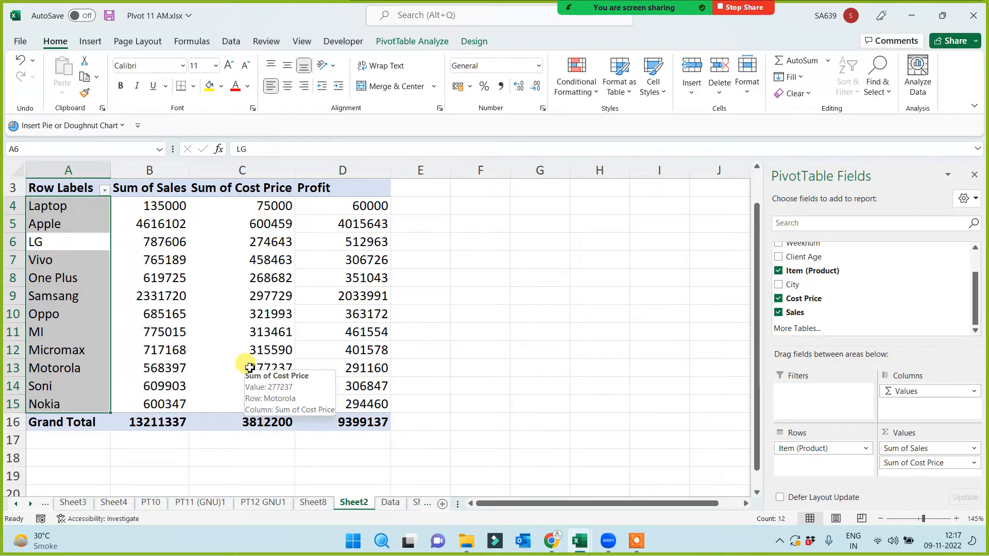
left_click_drag(911, 462, 660, 466)
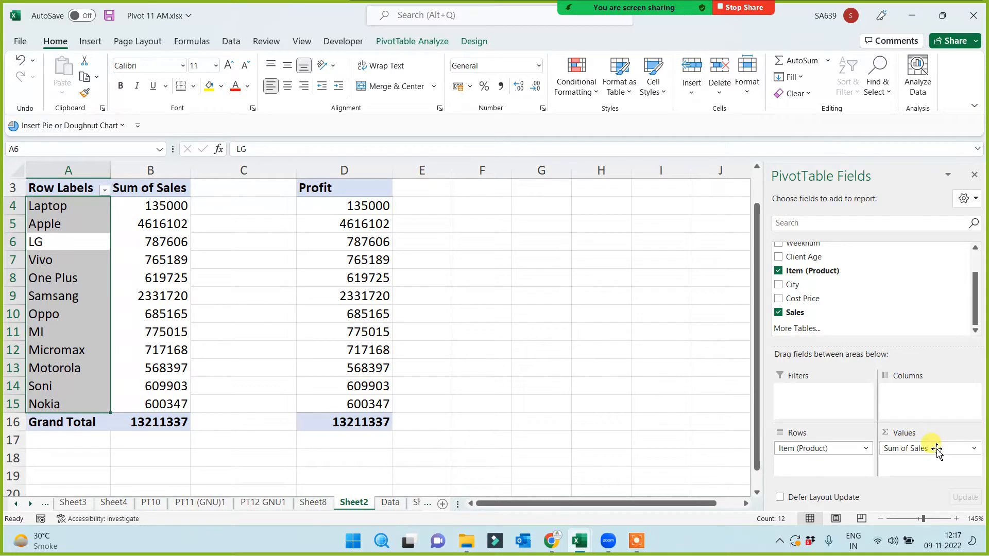
left_click_drag(936, 448, 645, 426)
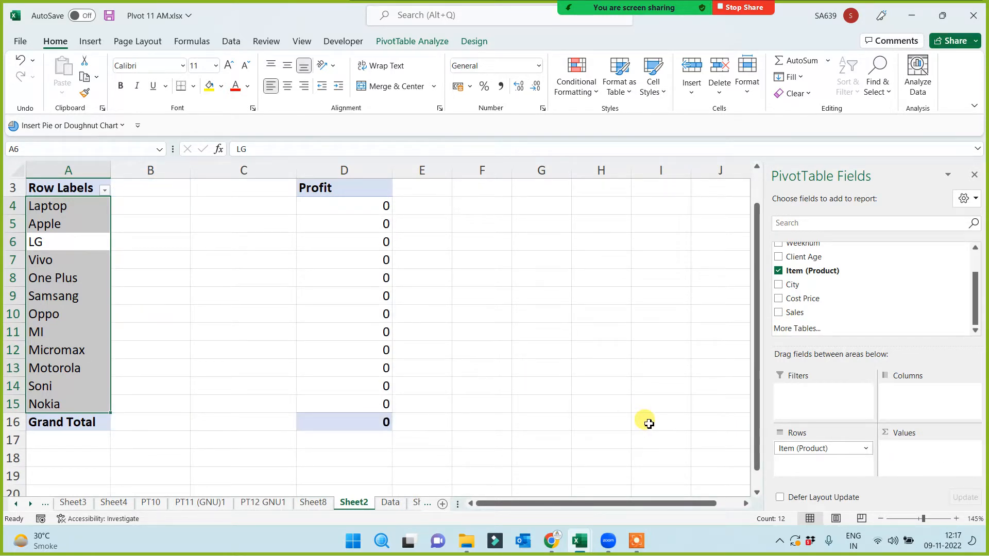
left_click_drag(60, 187, 61, 423)
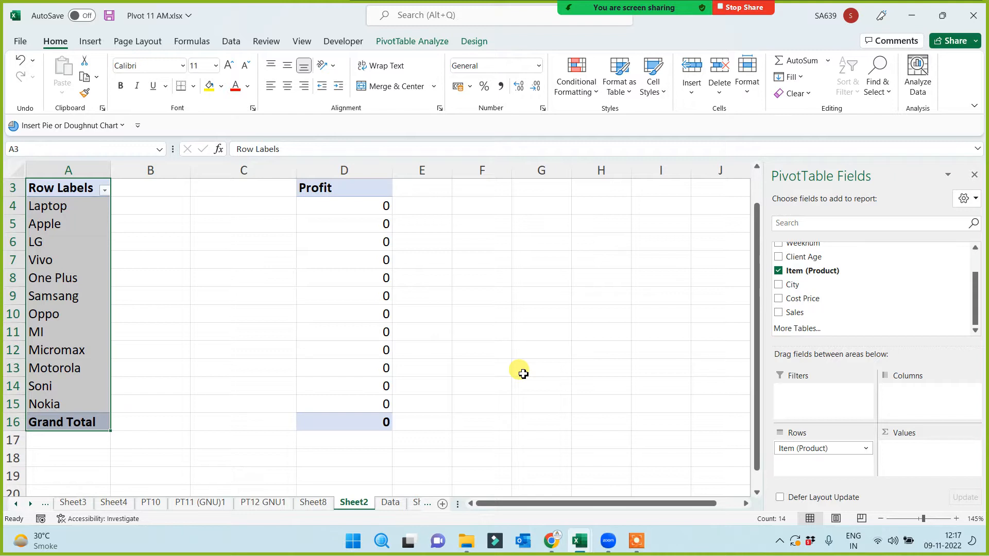
key("ctrl+z")
key("ctrl+z")
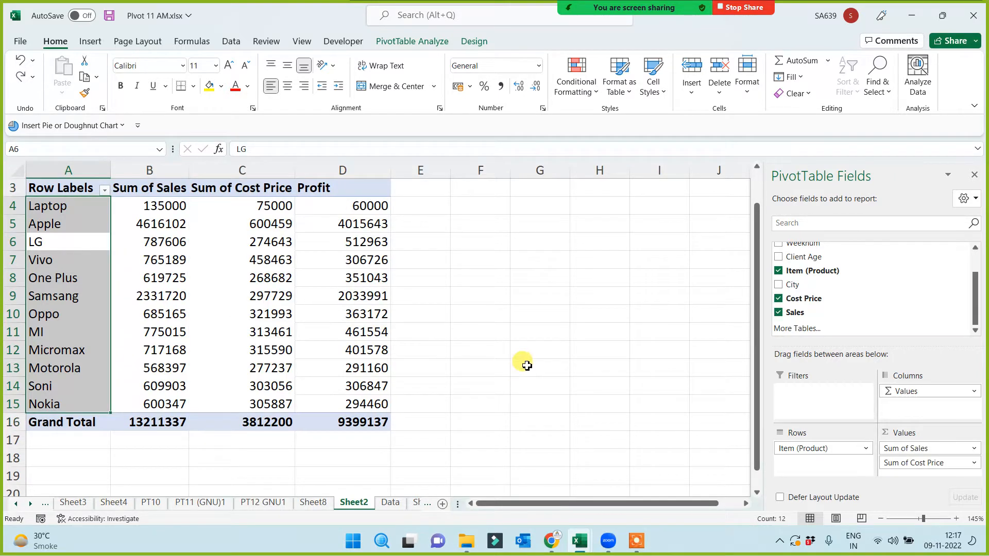
Copy the PivotTable with its Profit column (A3:D16) and paste it as values only at B27.
left_click_drag(62, 186, 354, 434)
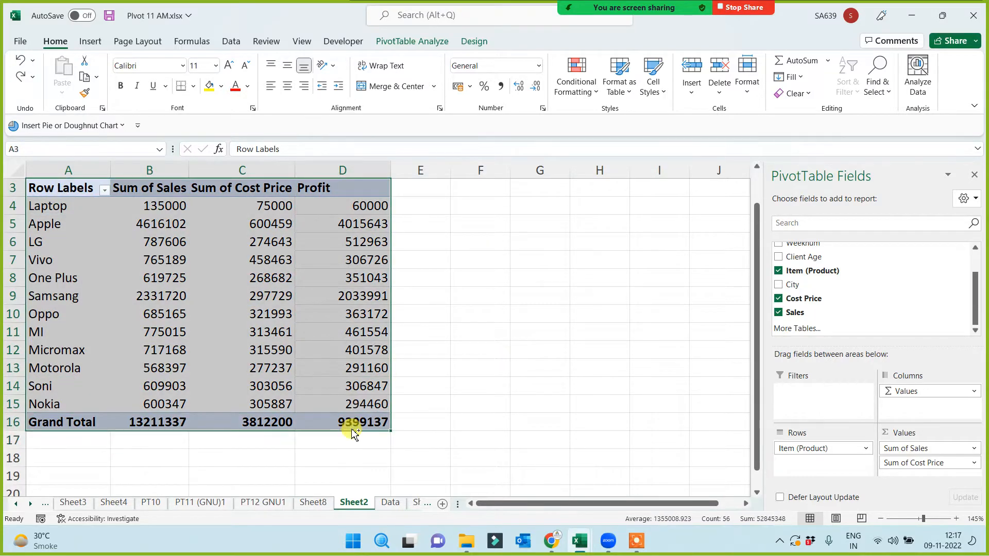
key("ctrl+c")
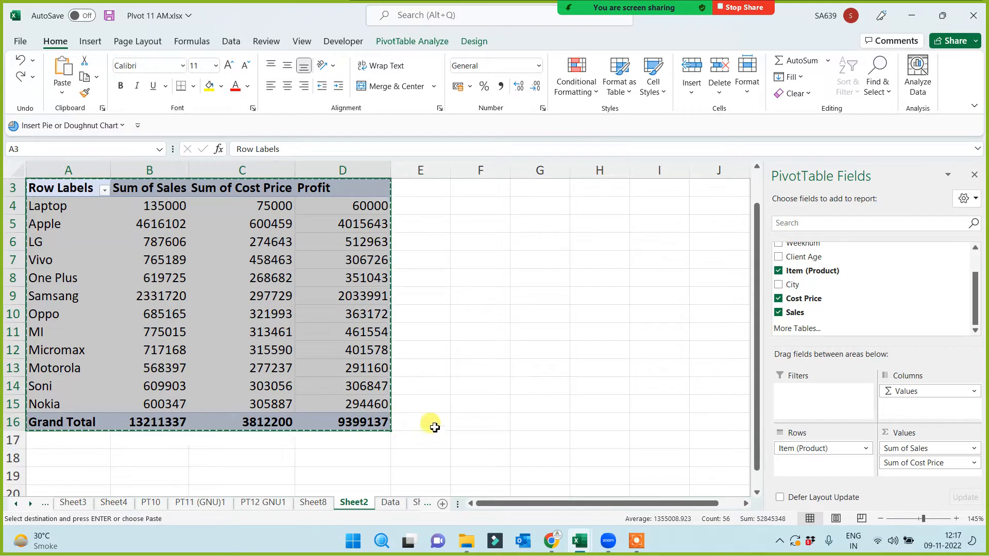
scroll(433, 415, "down", 7)
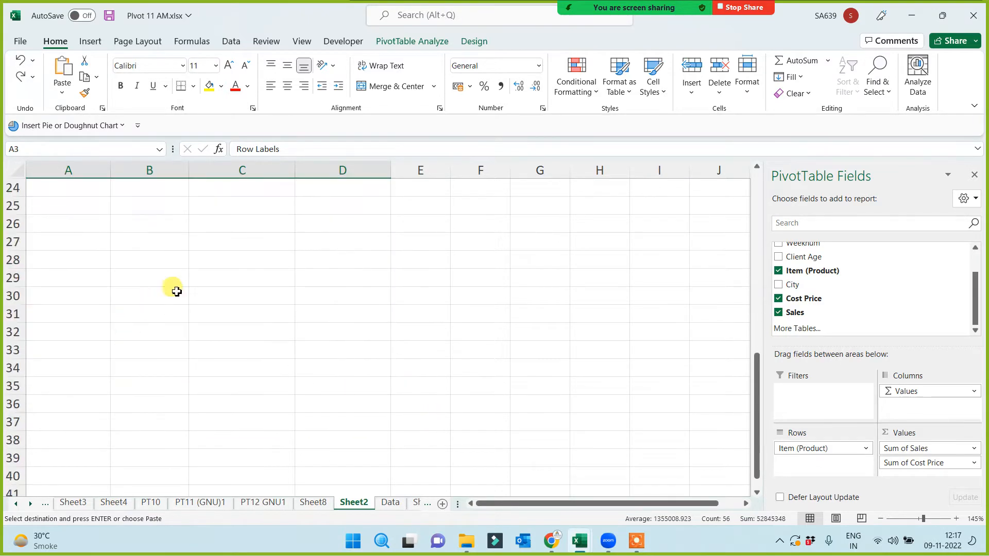
left_click(154, 265)
left_click(153, 245)
right_click(150, 246)
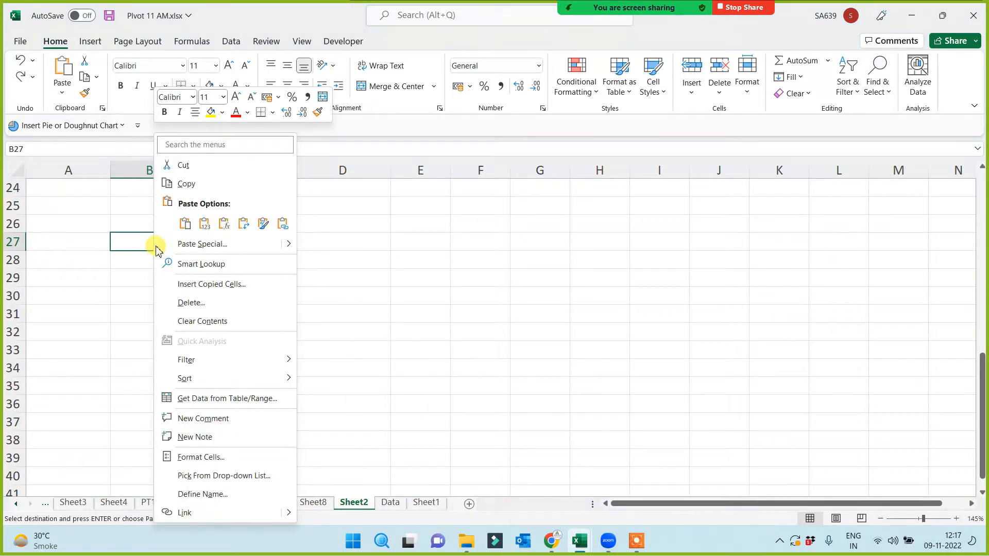
left_click(201, 245)
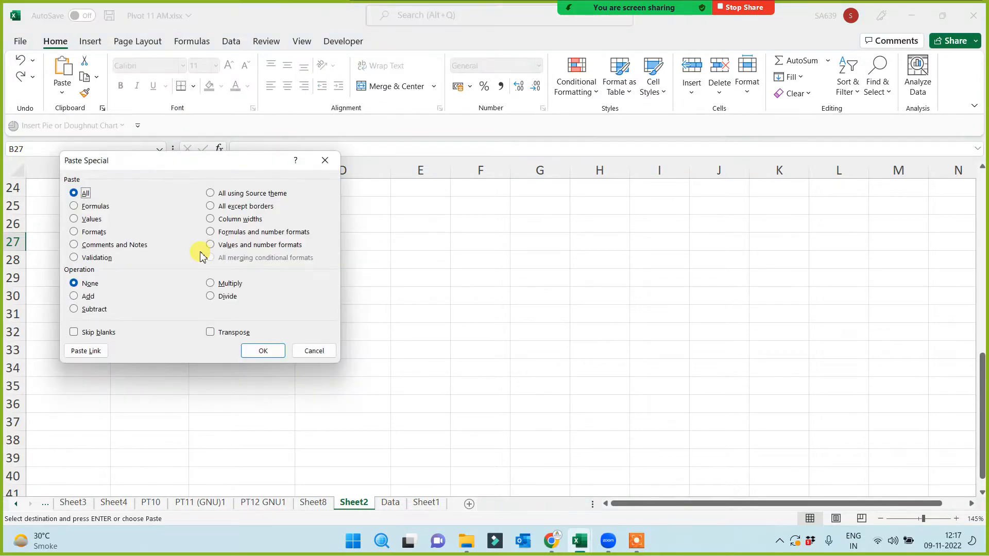
left_click(76, 219)
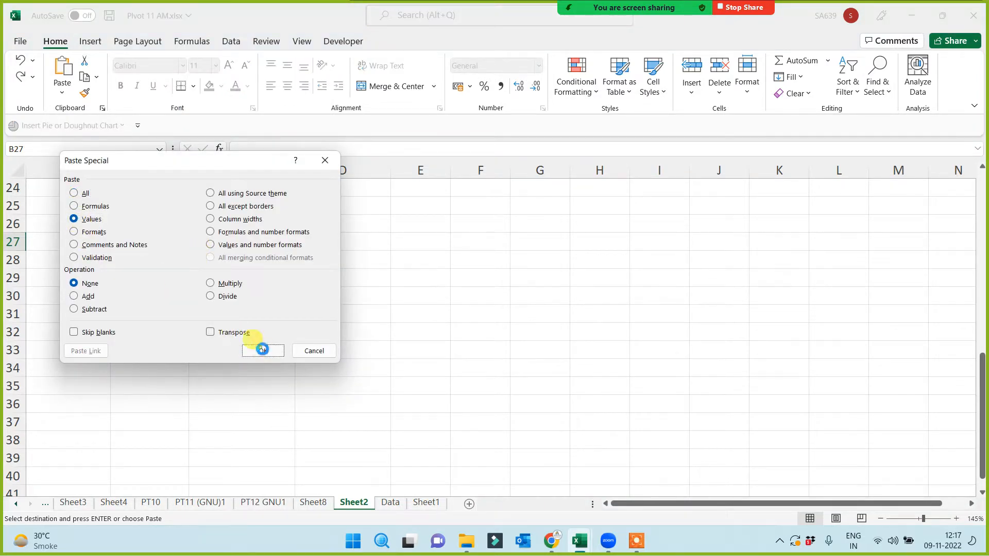
left_click(264, 352)
left_click(501, 366)
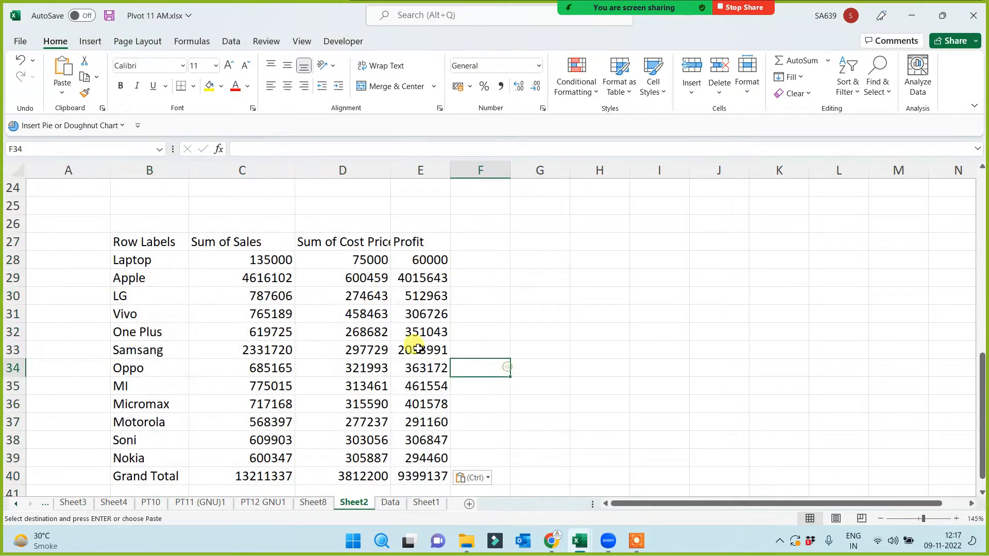
Clear the Sum of Sales and Sum of Cost Price columns in the pasted copy and move its Profit column to C27.
left_click_drag(230, 245, 330, 487)
key("Delete")
left_click_drag(404, 240, 404, 473)
key("ctrl+c")
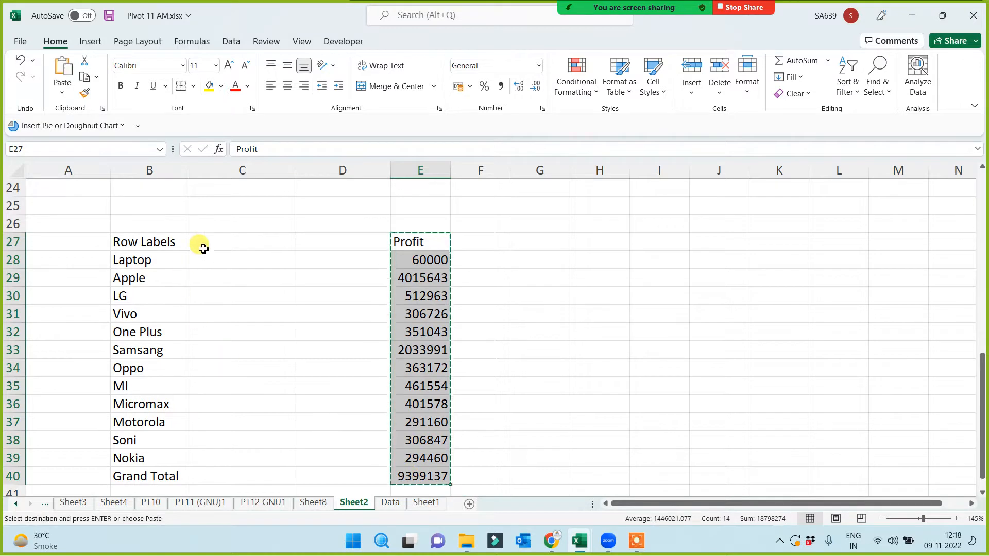
left_click(206, 244)
key("ctrl+v")
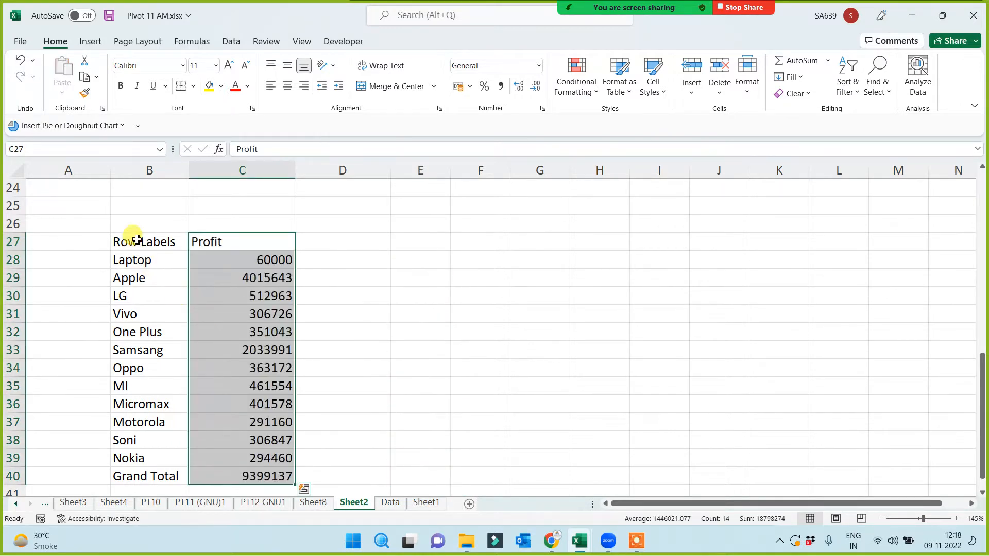
Clear the pasted product and profit table from B27:C40.
left_click_drag(133, 238, 261, 472)
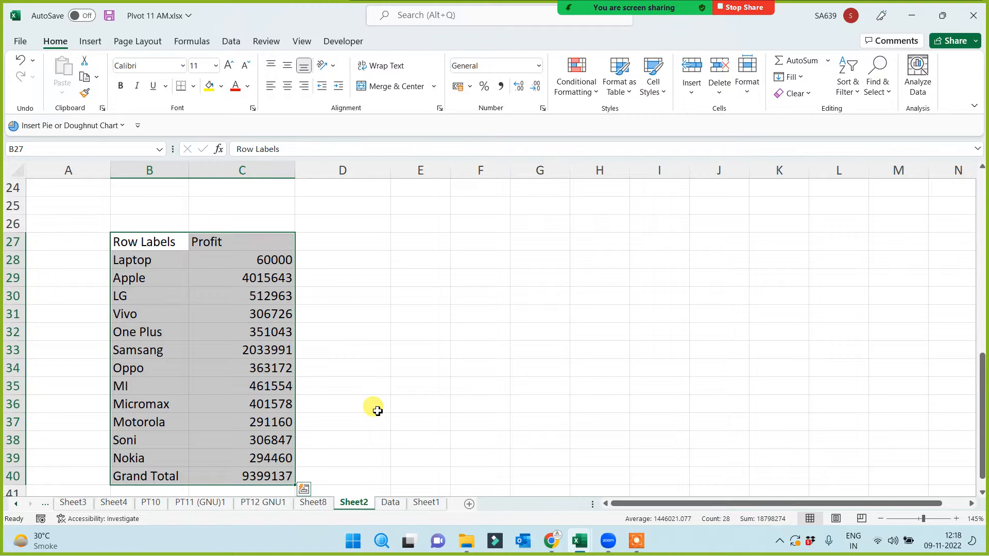
key("Delete")
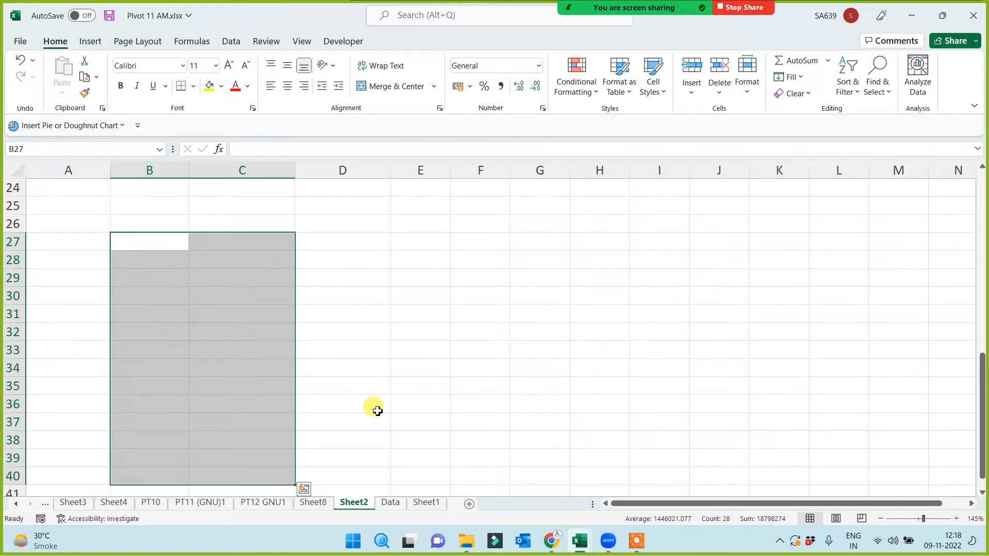
left_click(366, 410)
scroll(366, 411, "up", 4)
scroll(367, 412, "up", 4)
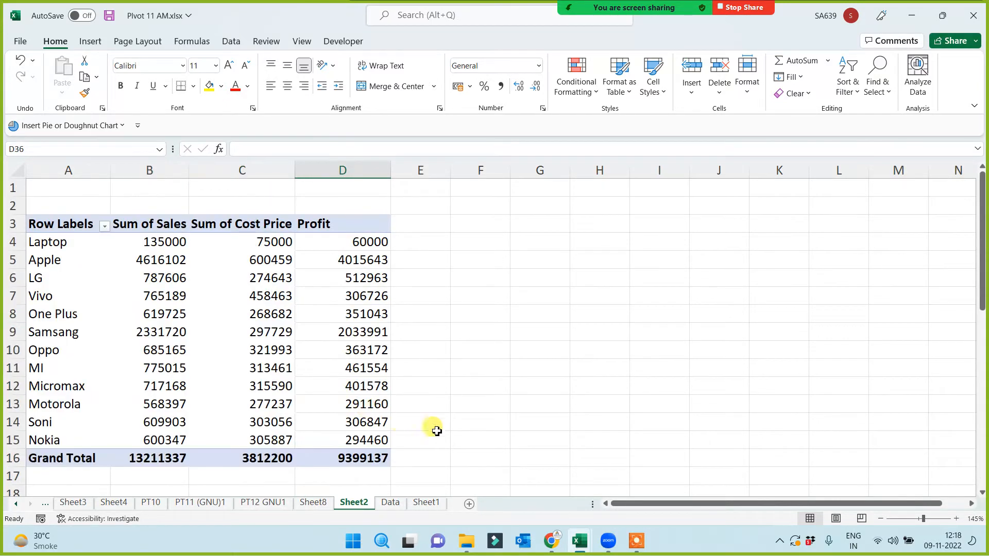
Remove Sales and Cost Price from the PivotTable values and delete the Profit column D.
left_click(182, 260)
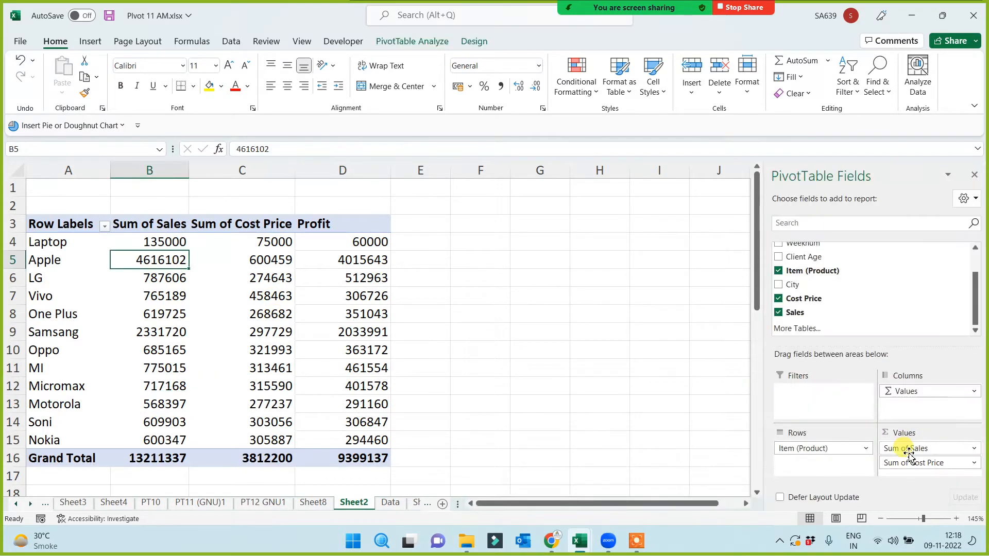
left_click_drag(905, 448, 680, 348)
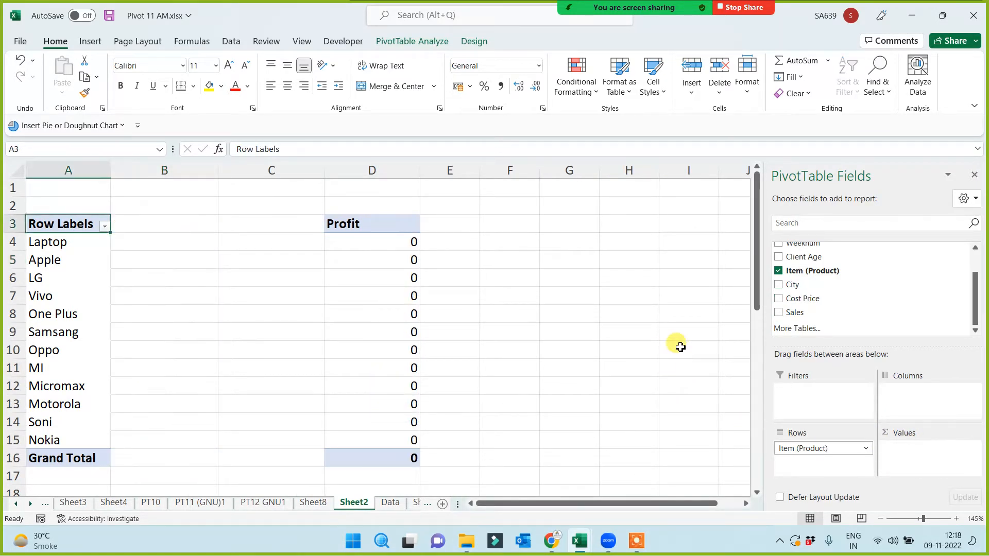
left_click(366, 169)
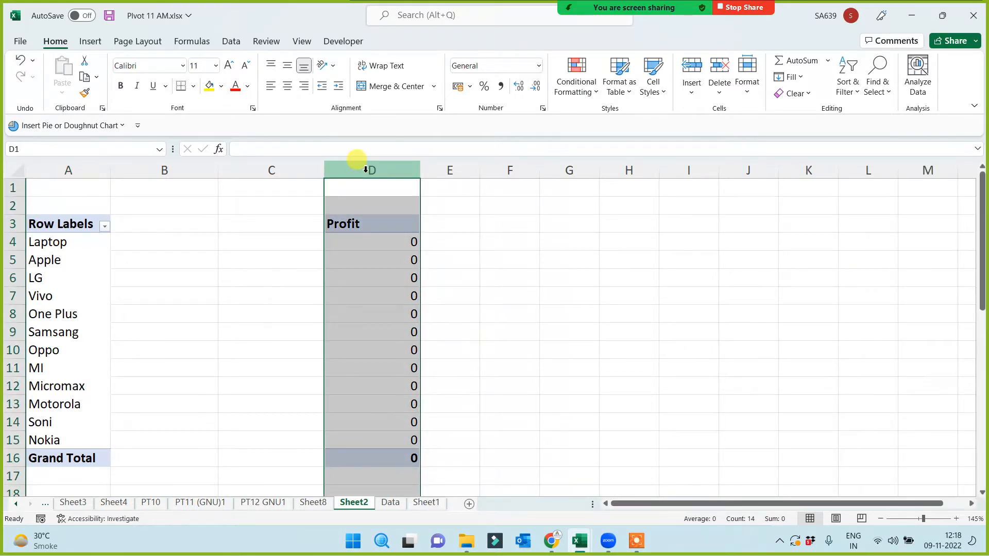
key("Delete")
left_click(227, 292)
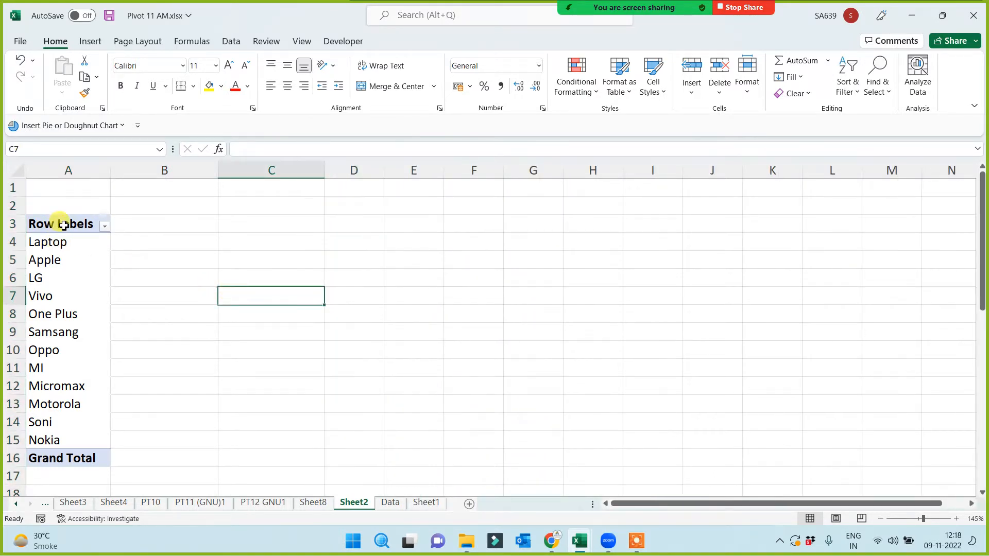
left_click(63, 225)
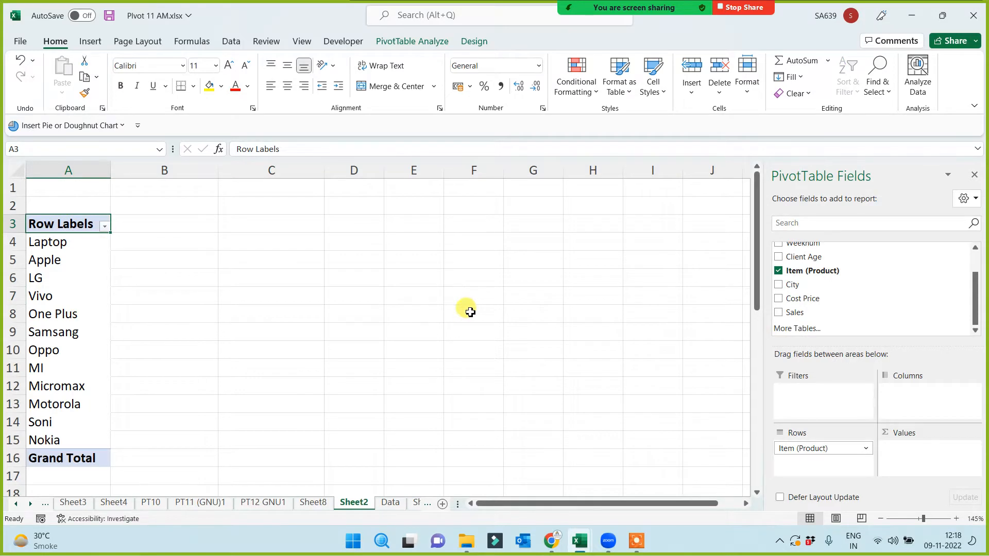
left_click(416, 42)
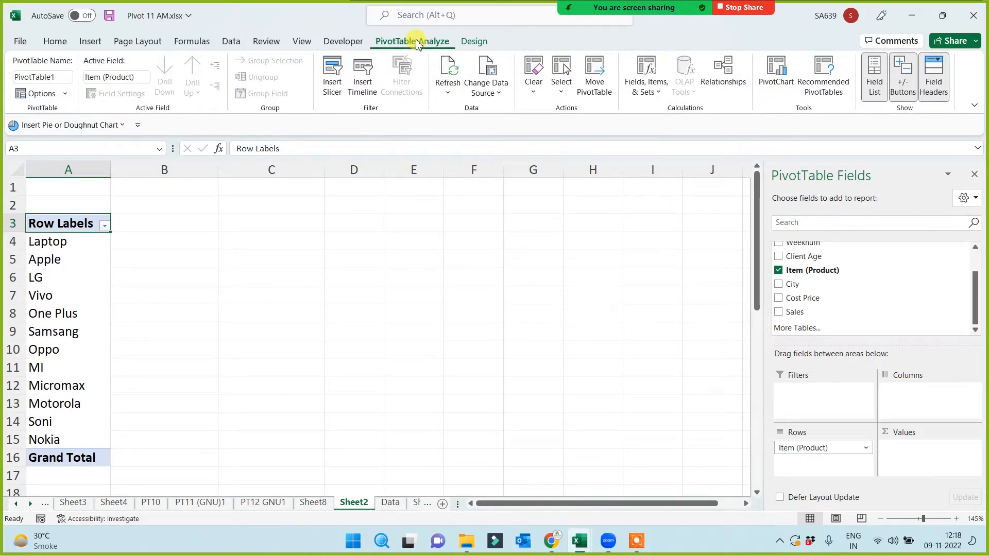
left_click(350, 317)
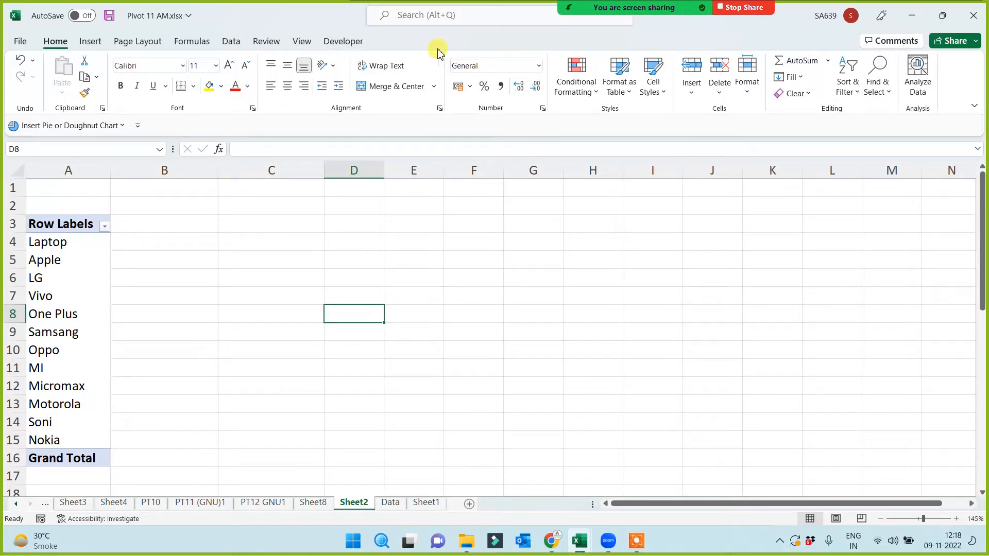
Add a calculated field named Profit with the formula = Sales - 'Cost Price' to the product PivotTable on Sheet2.
left_click(95, 298)
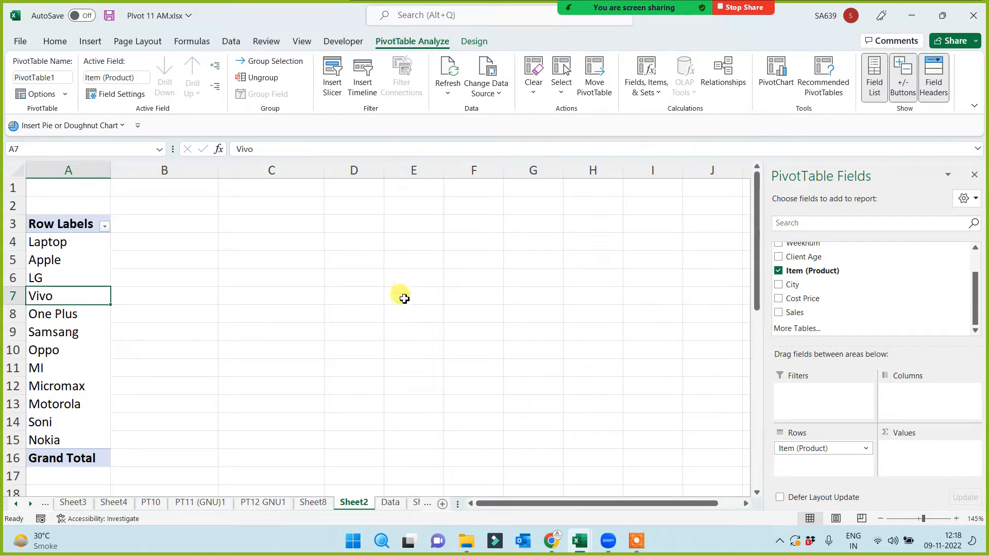
left_click(647, 83)
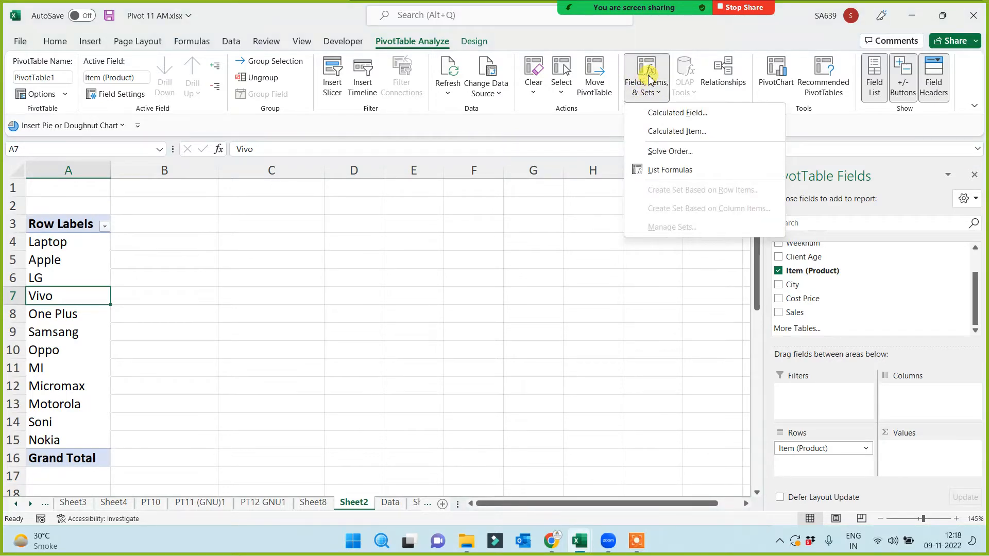
left_click(664, 113)
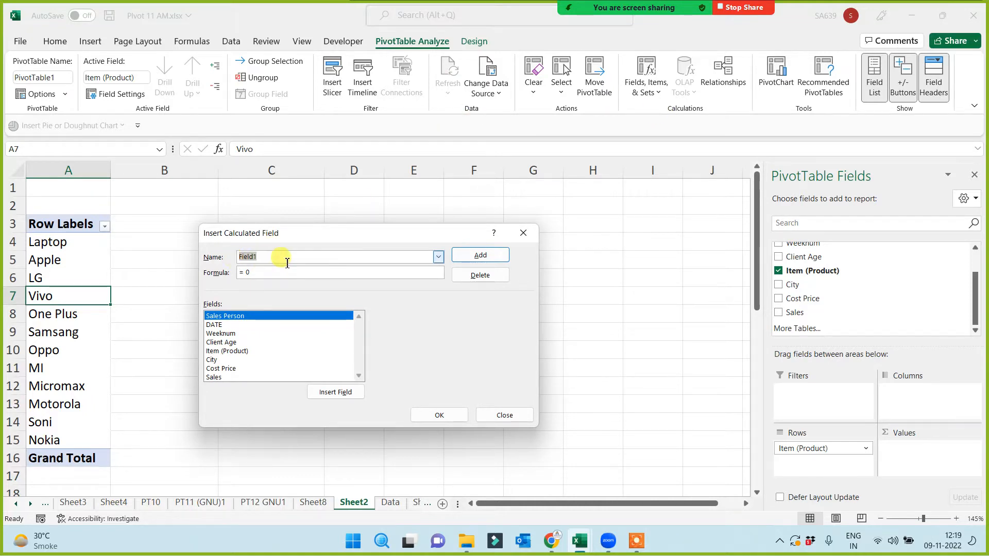
type("Profit")
left_click(261, 272)
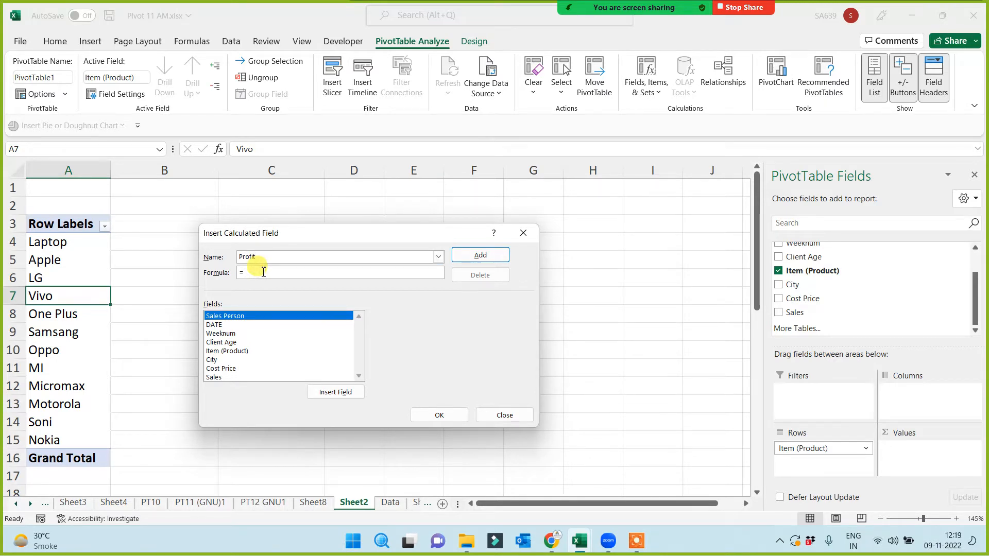
left_click(219, 377)
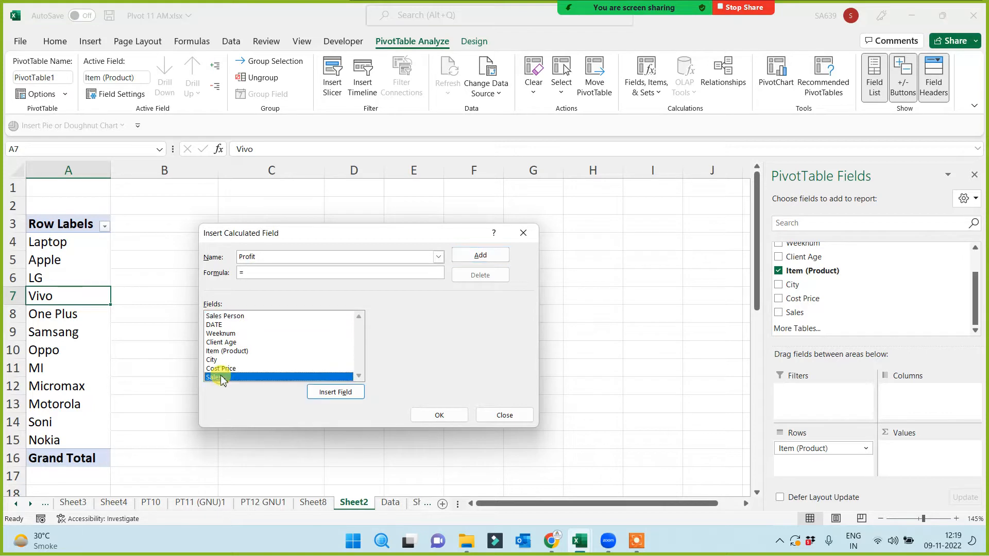
left_click(316, 395)
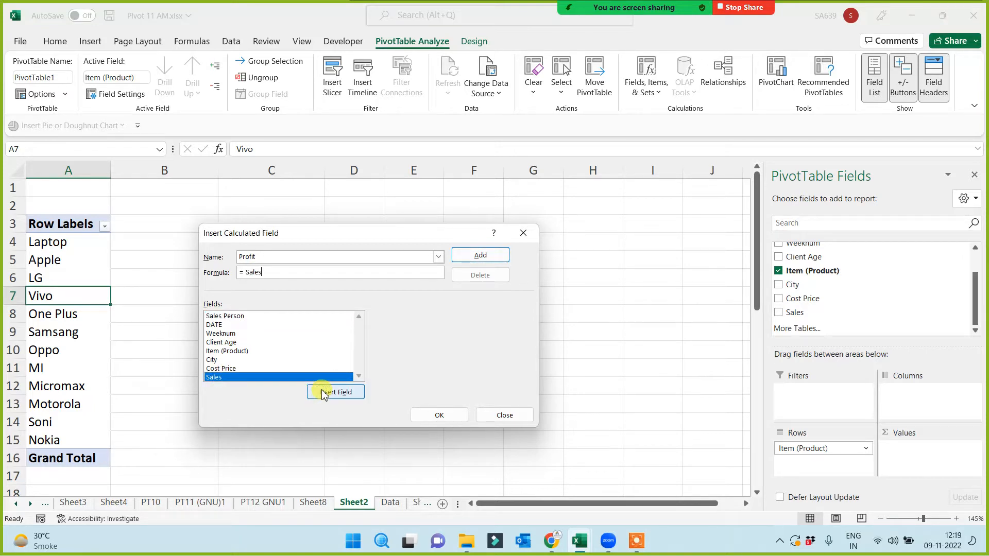
left_click(242, 368)
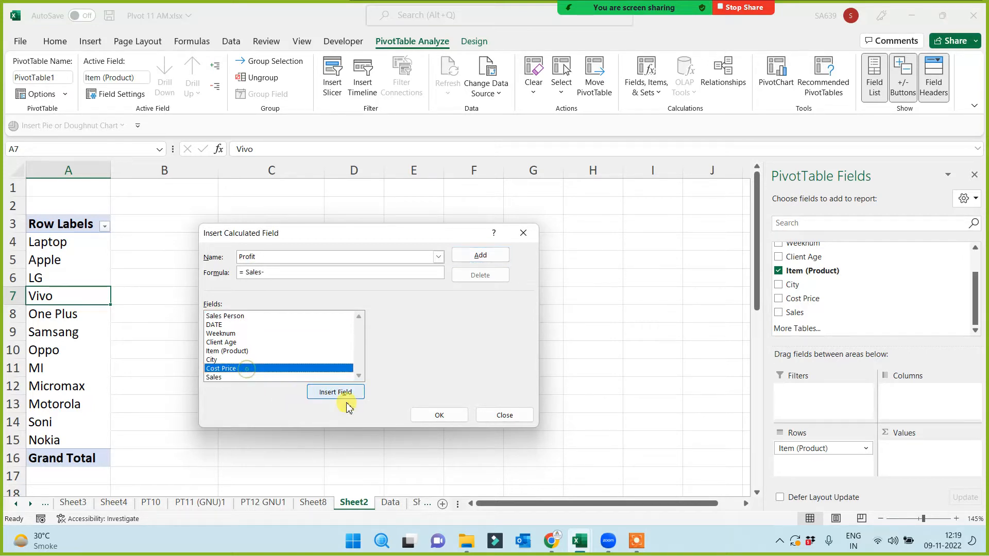
left_click(340, 393)
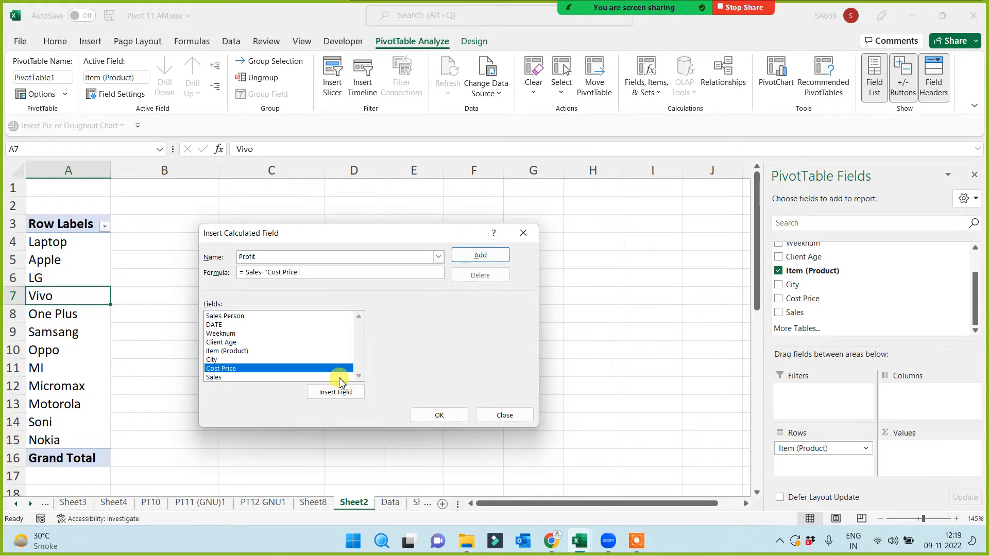
left_click(475, 258)
left_click(446, 415)
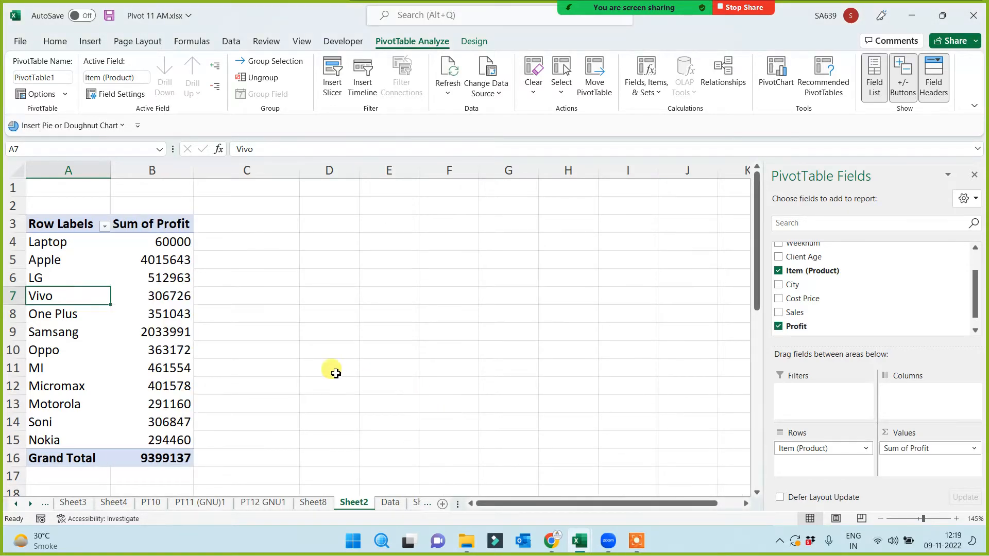
scroll(336, 373, "up", 1)
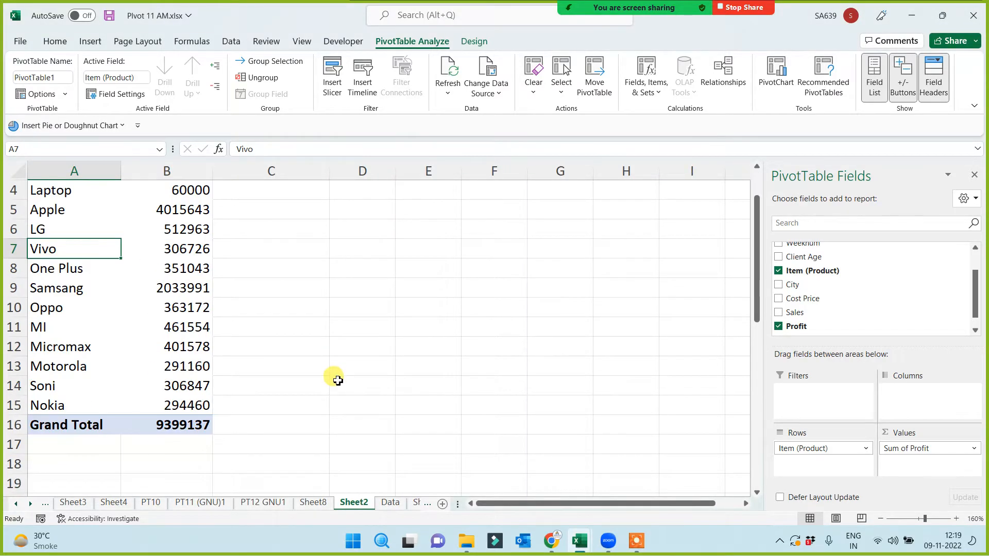
scroll(337, 380, "up", 1)
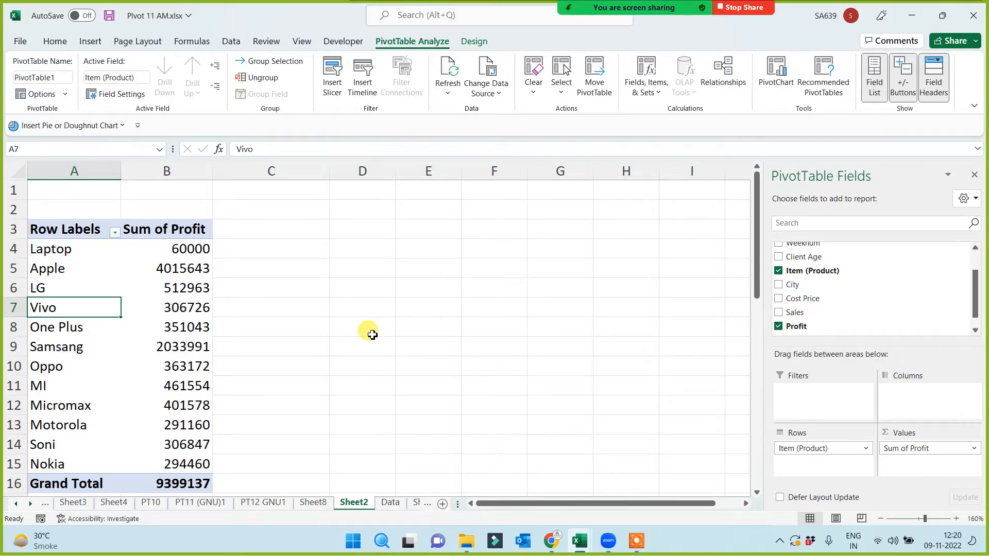
Fill the Pivot Chart topic cell K17 on the Data sheet with the standard Blue color.
left_click(390, 503)
left_click(305, 338)
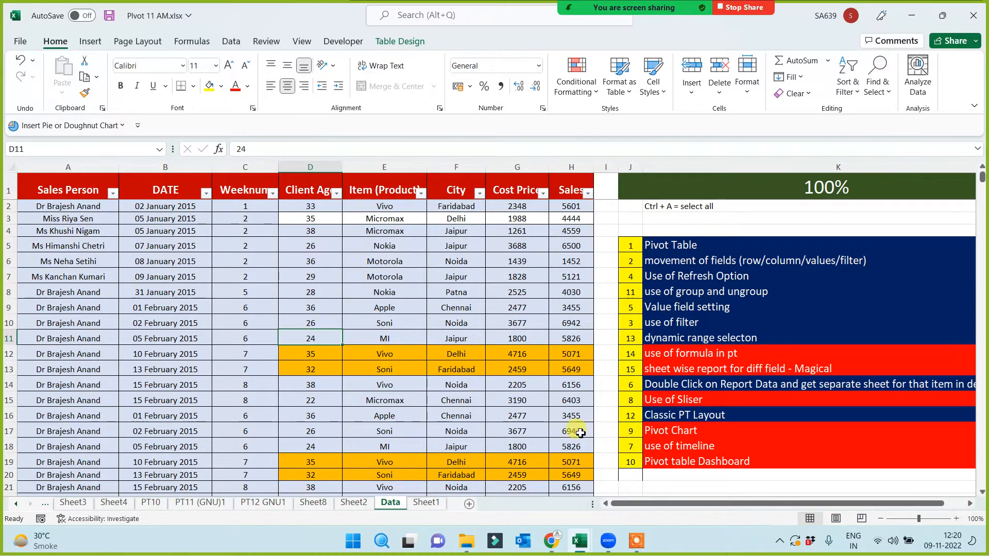
left_click(673, 430)
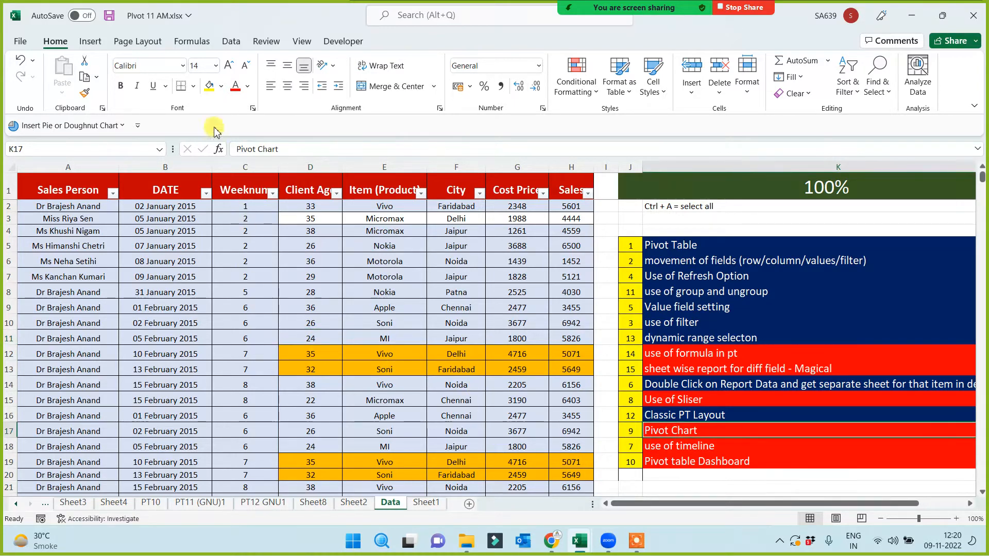
left_click(222, 86)
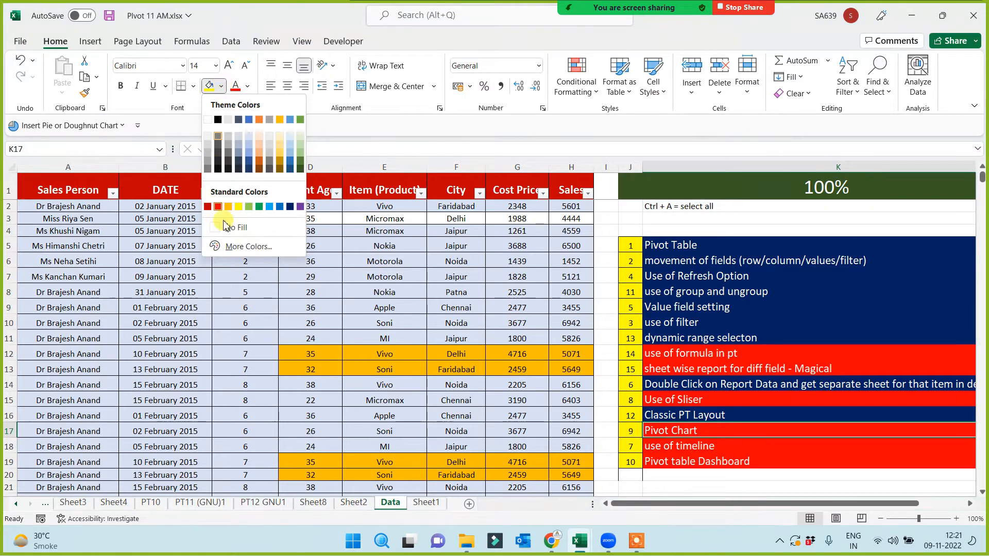
left_click(280, 207)
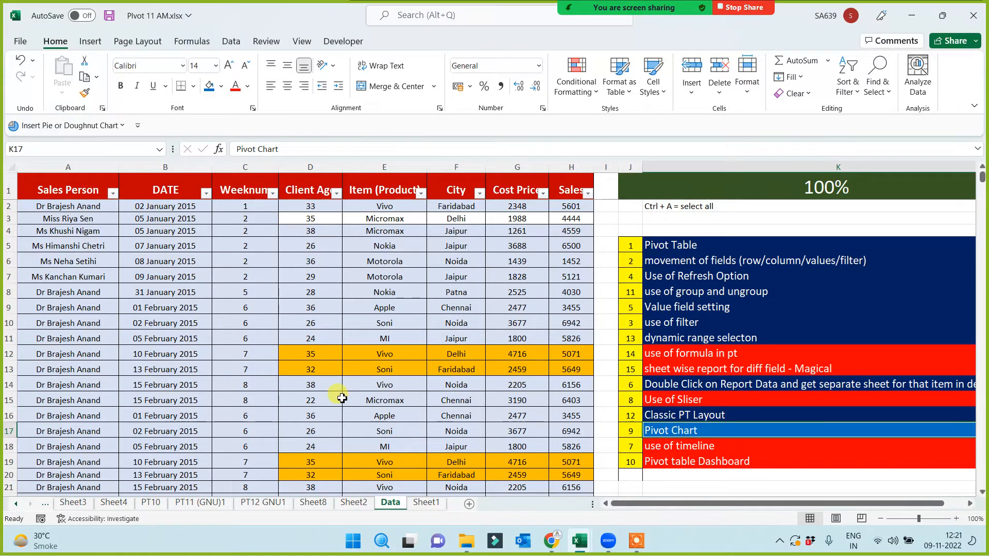
Select the whole Data table and insert a PivotChart from Table5 on a new worksheet.
left_click(155, 308)
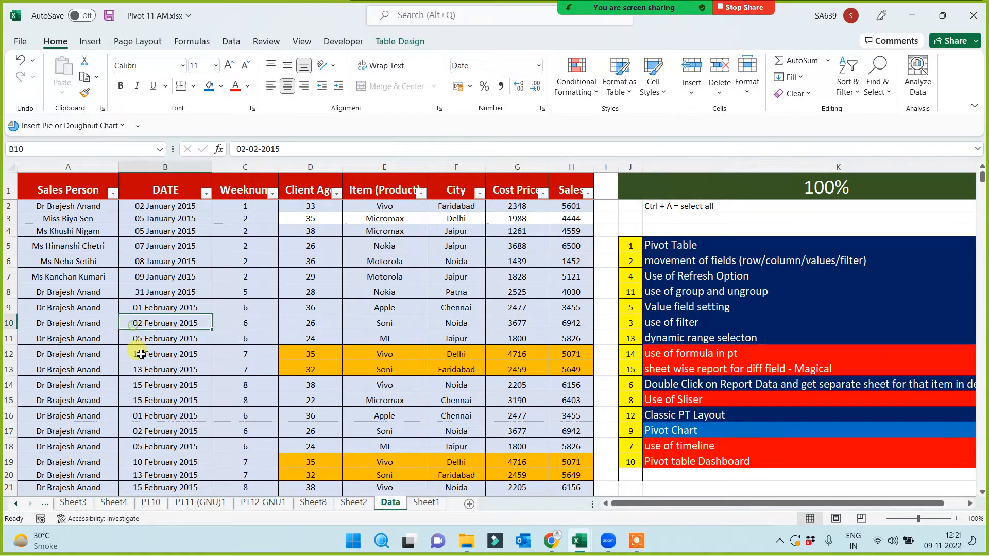
left_click(266, 309)
key("ctrl+a")
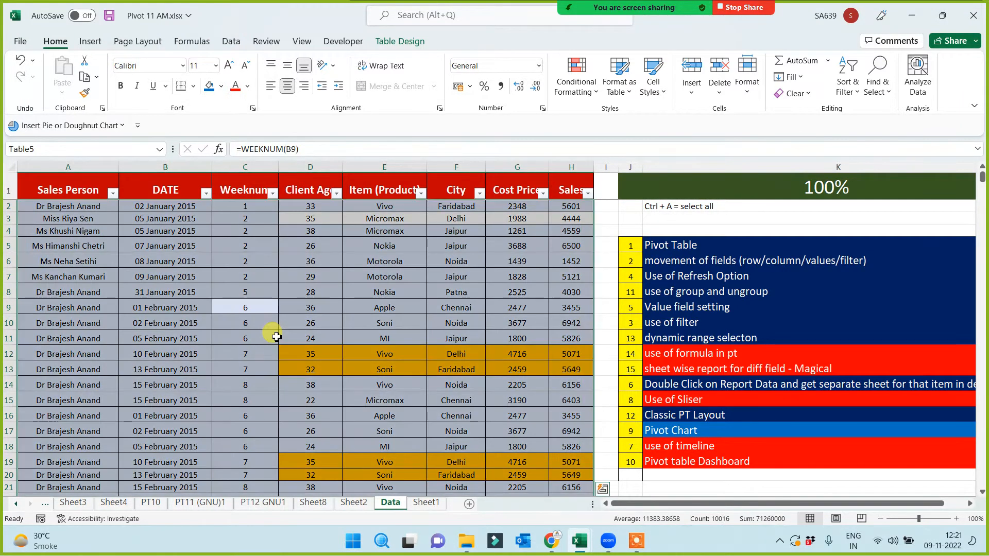
key("ctrl+a")
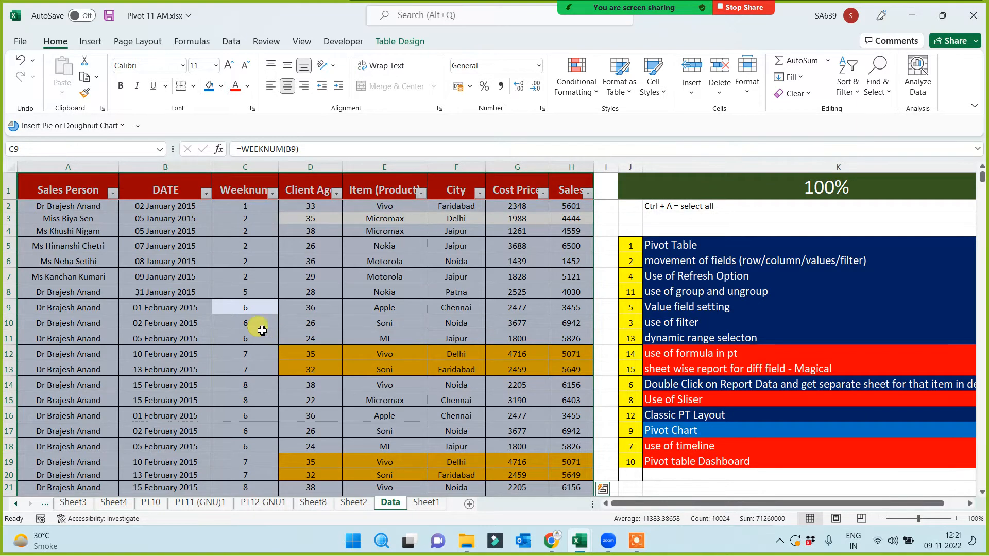
left_click(91, 41)
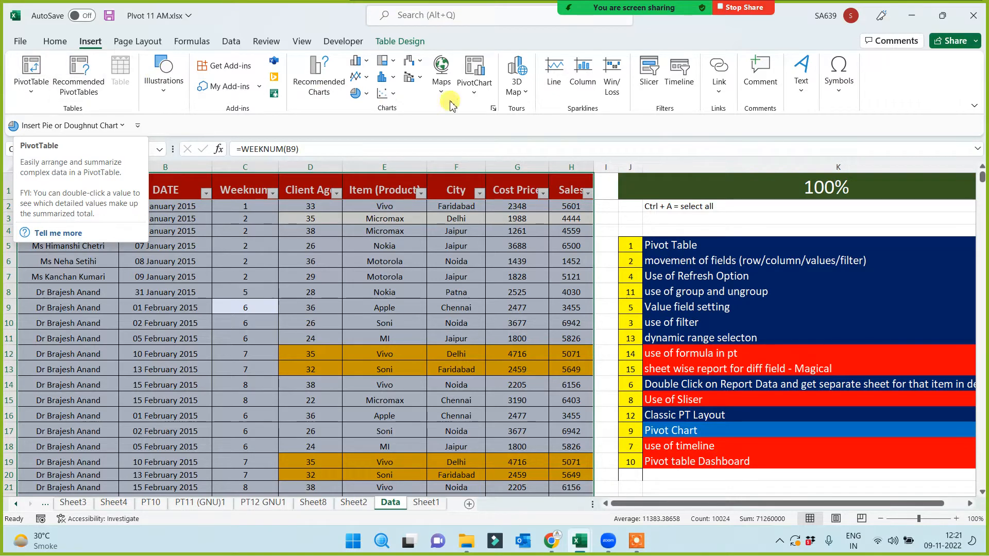
left_click(477, 70)
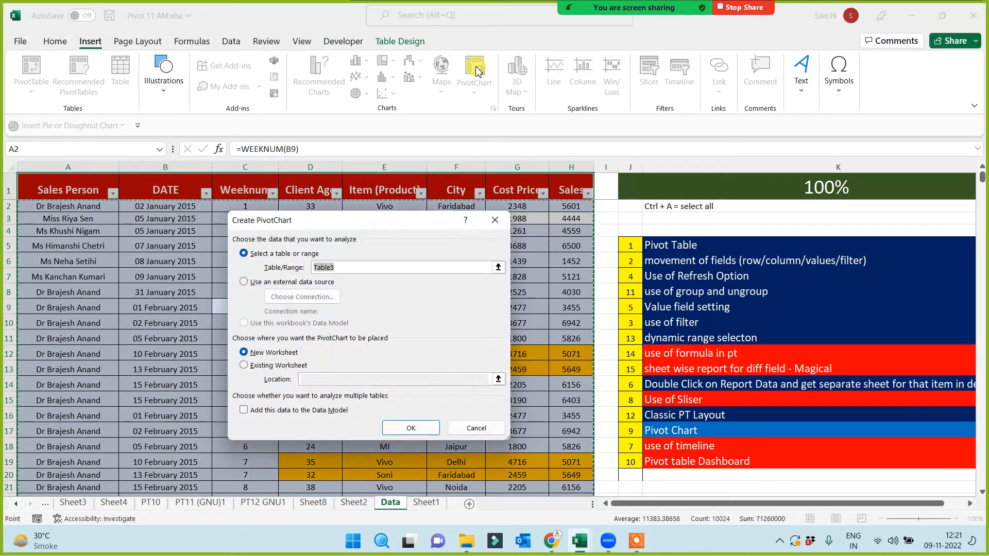
left_click(411, 427)
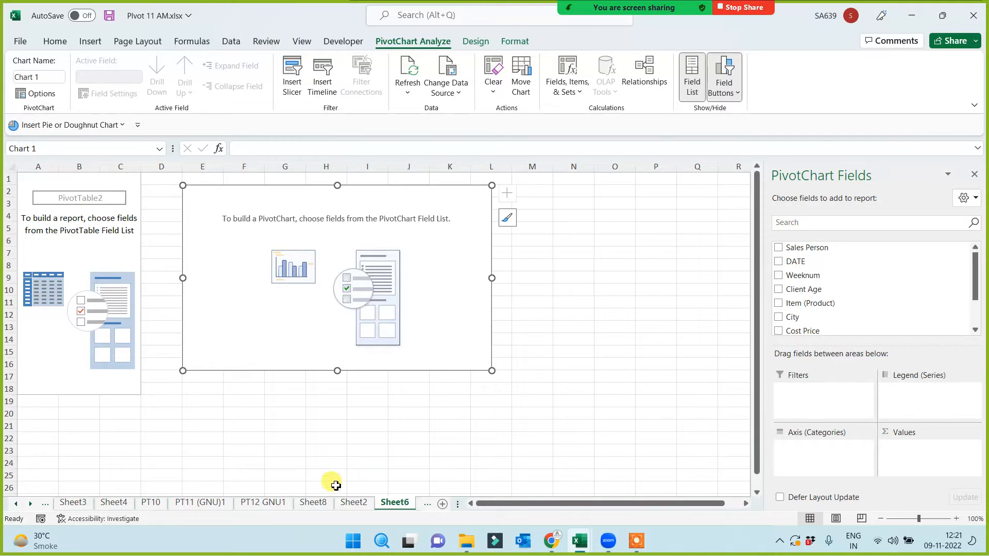
Examine the starting rows of the PivotTables on Sheet2, PT12 GNU1, PT11 (GNU)1 and PT10.
left_click(354, 503)
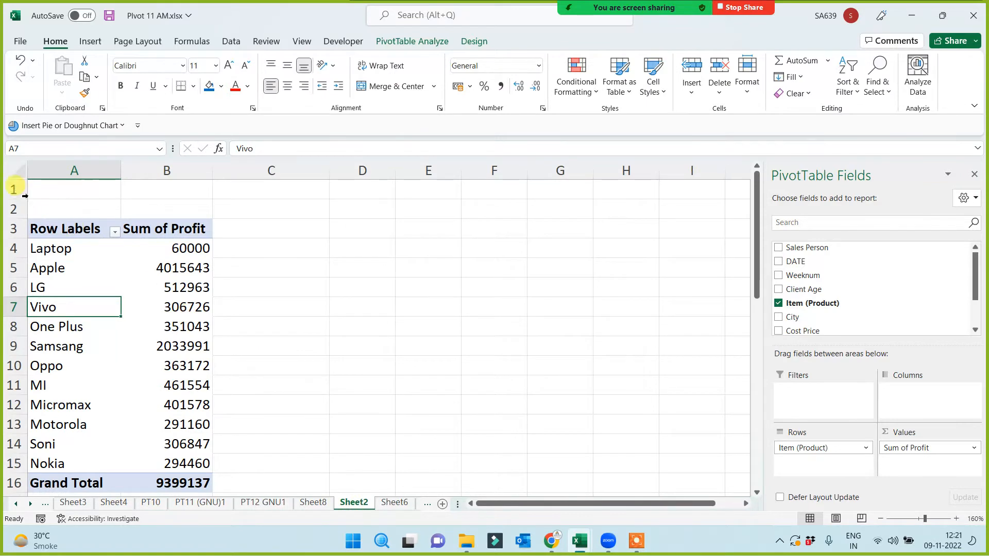
left_click_drag(14, 189, 16, 206)
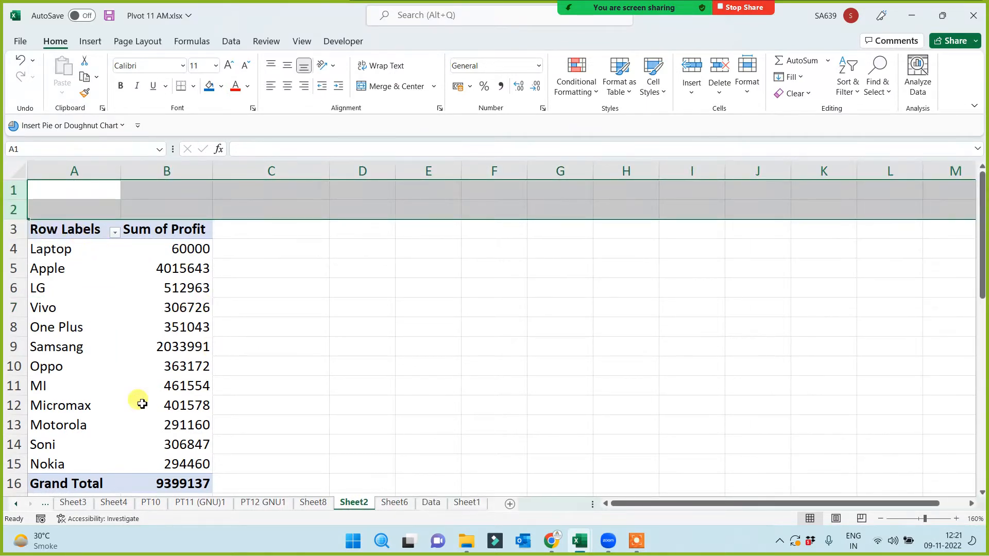
left_click(276, 505)
scroll(105, 329, "up", 2)
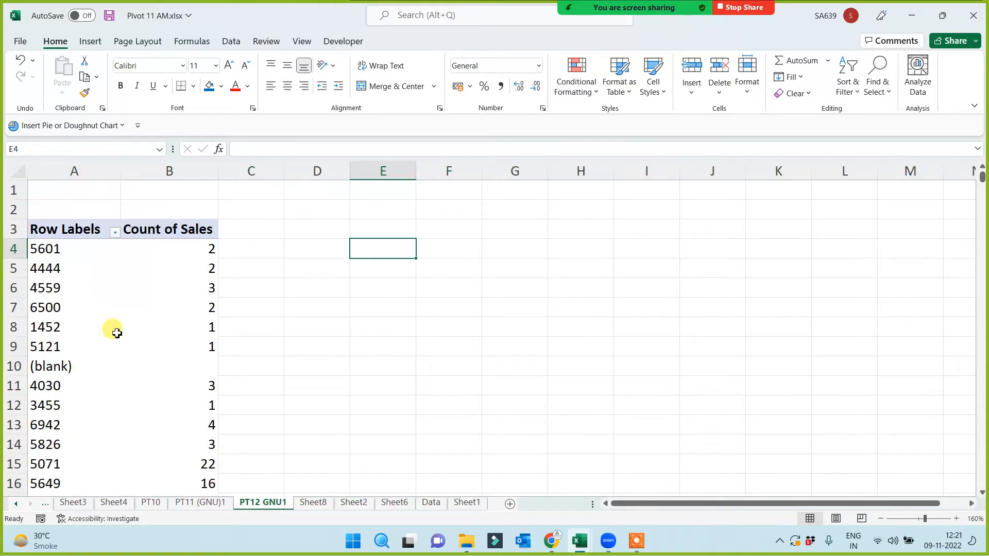
left_click(213, 508)
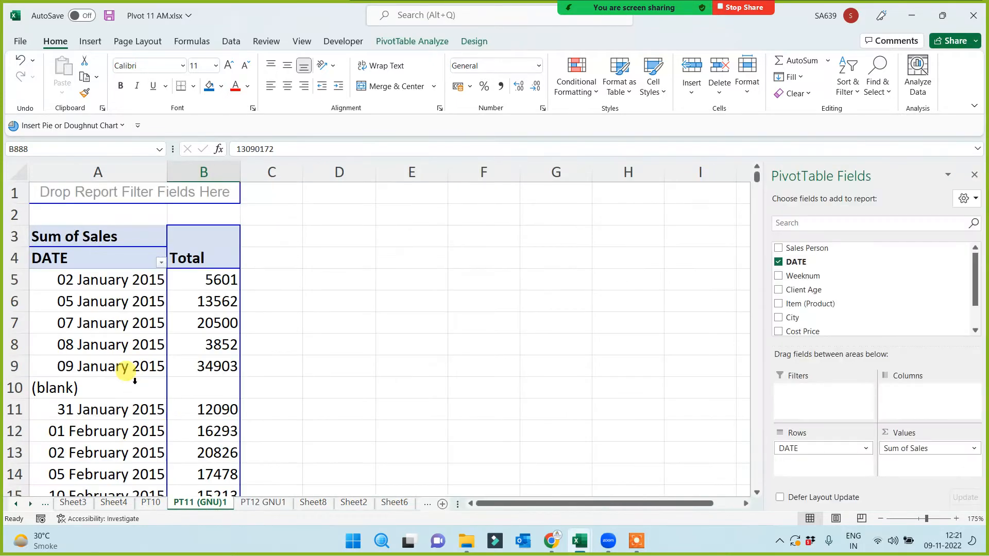
left_click(151, 503)
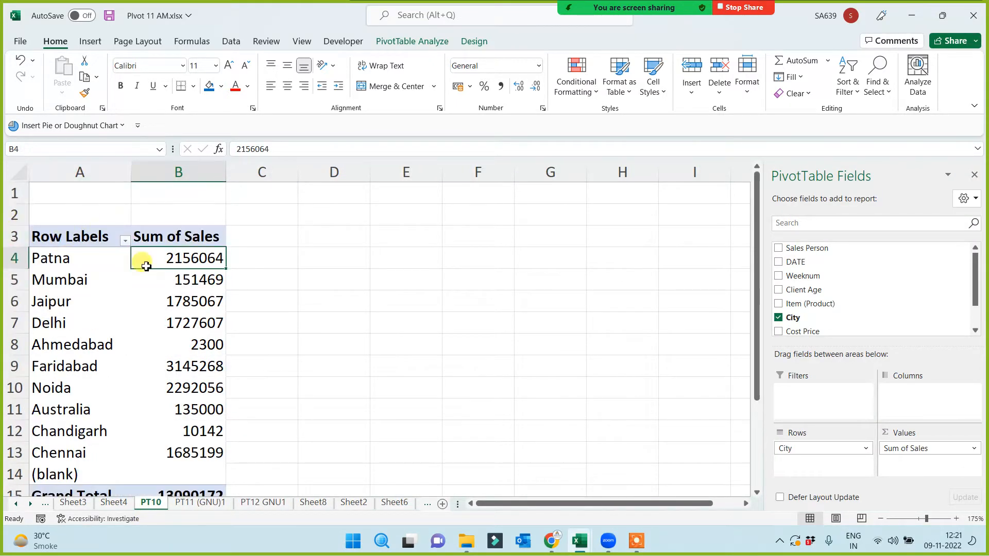
On Sheet6, chart the sums of Cost Price and Sales with City as the axis, and move the PivotChart beside its PivotTable.
left_click(397, 503)
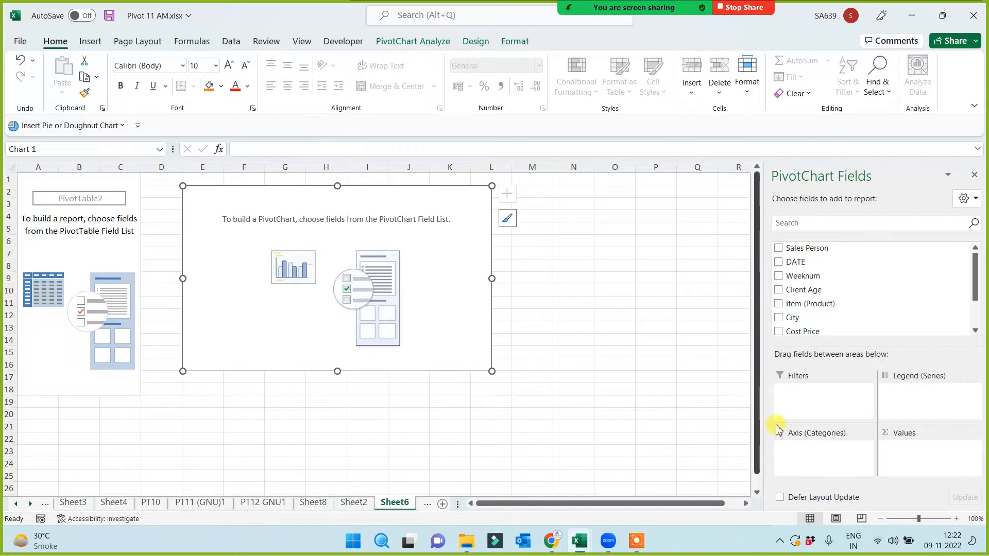
left_click_drag(798, 320, 805, 462)
left_click_drag(819, 331, 903, 450)
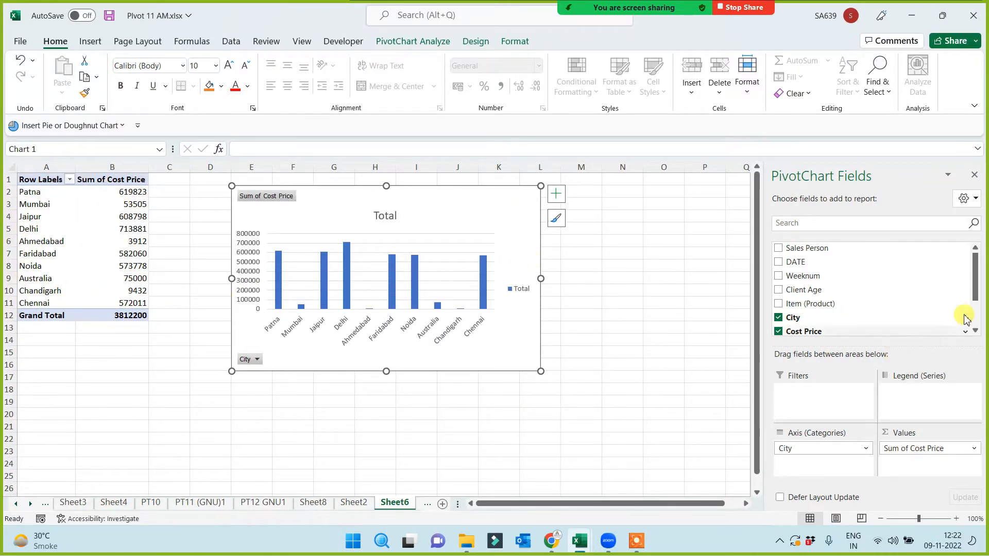
left_click_drag(973, 280, 974, 309)
left_click_drag(805, 299, 900, 461)
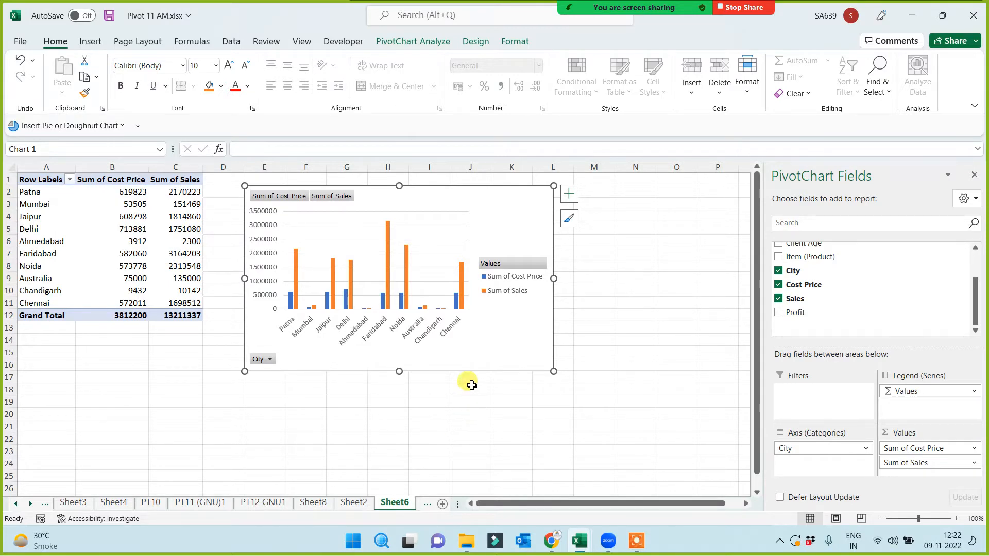
left_click_drag(457, 371, 419, 359)
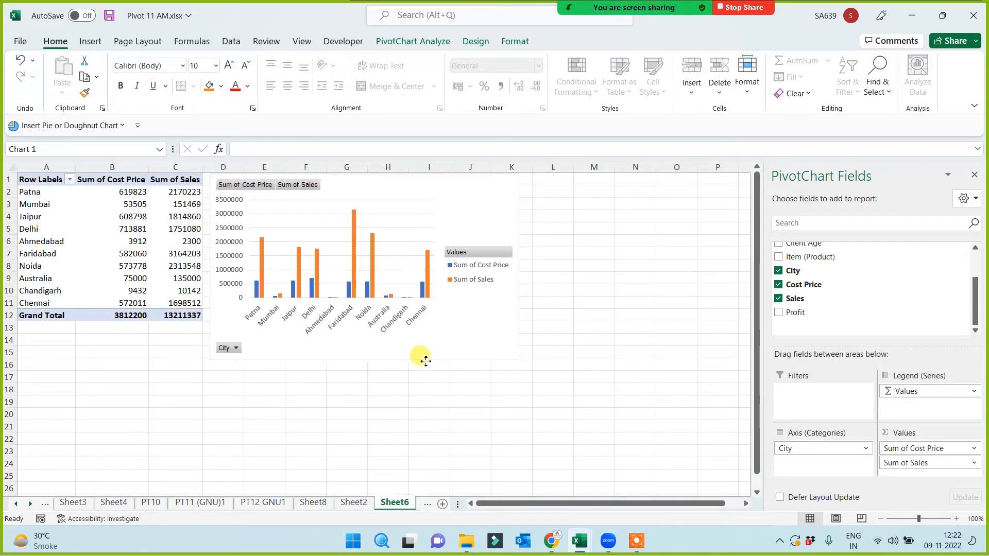
left_click(372, 437)
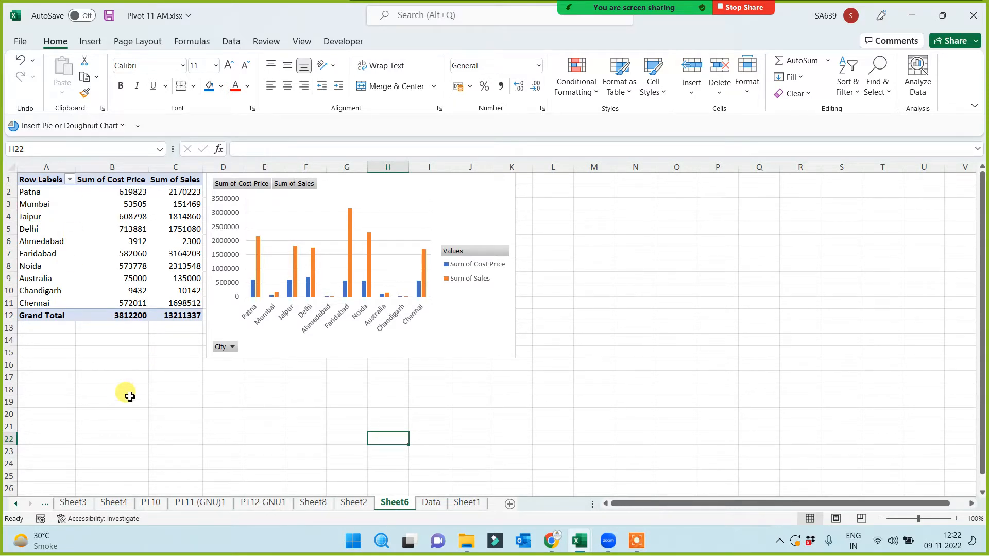
Insert another PivotChart from the Data sheet's Table5 on a new worksheet.
left_click(432, 503)
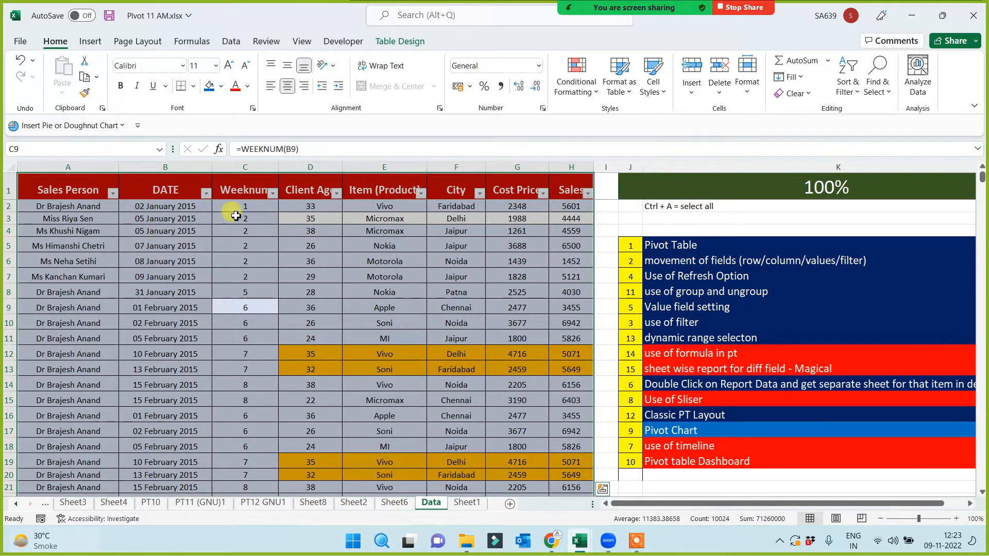
left_click(91, 43)
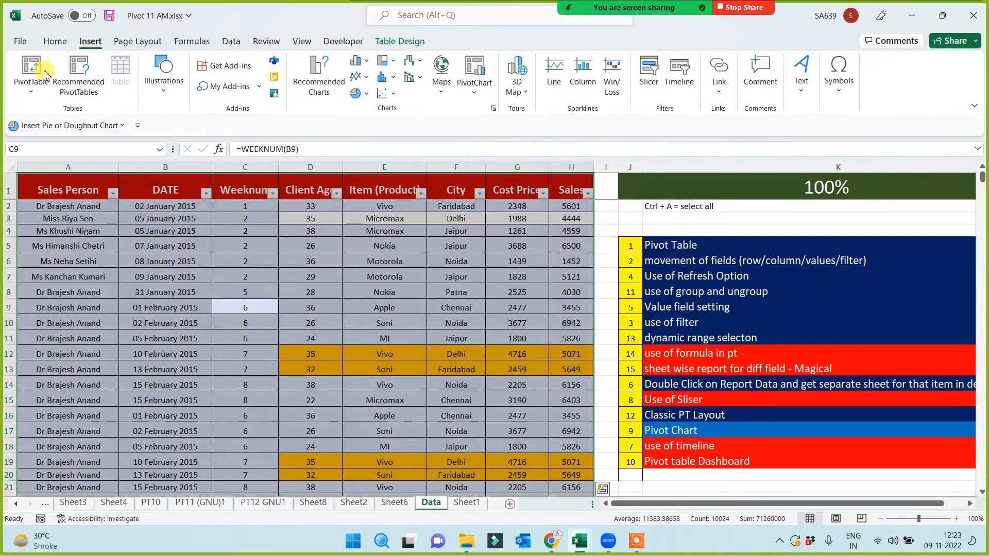
left_click(474, 67)
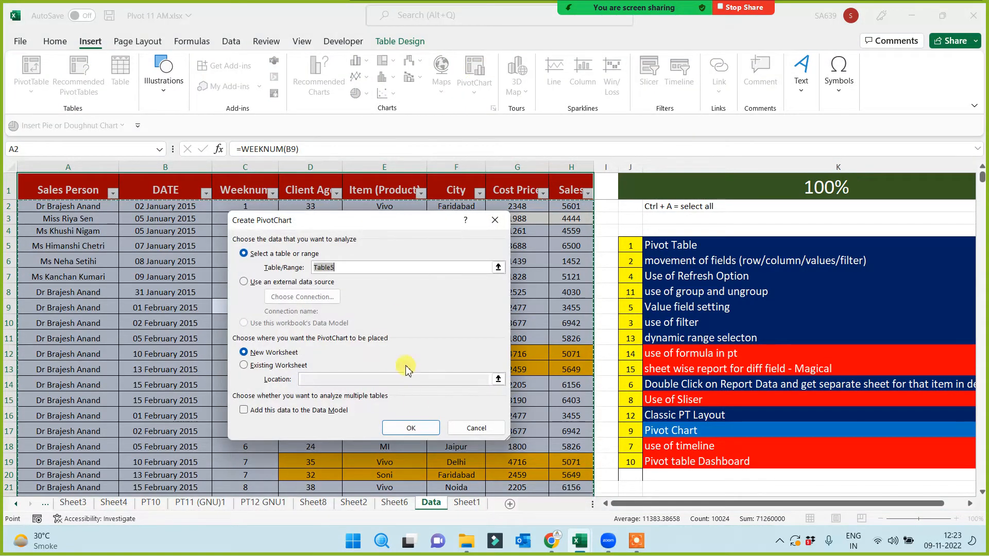
left_click(411, 428)
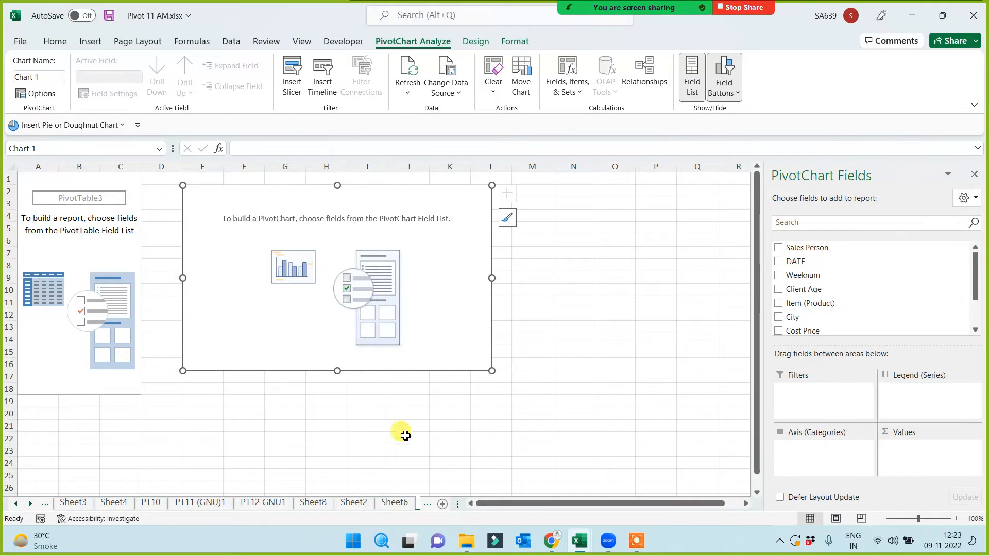
Rename the new PivotChart worksheet Sheet7 as Dashboard.
left_click(30, 505)
left_click(30, 504)
left_click(30, 505)
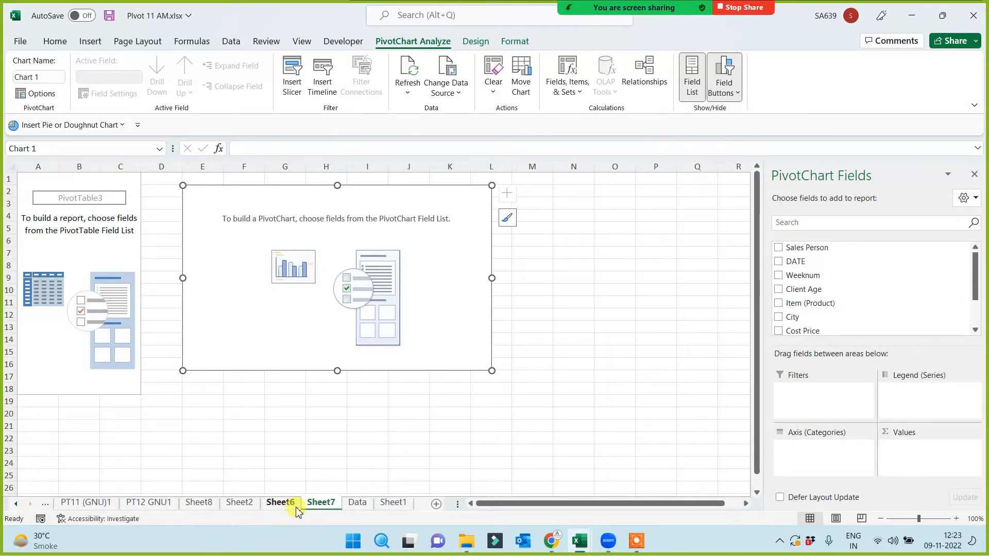
left_click(326, 504)
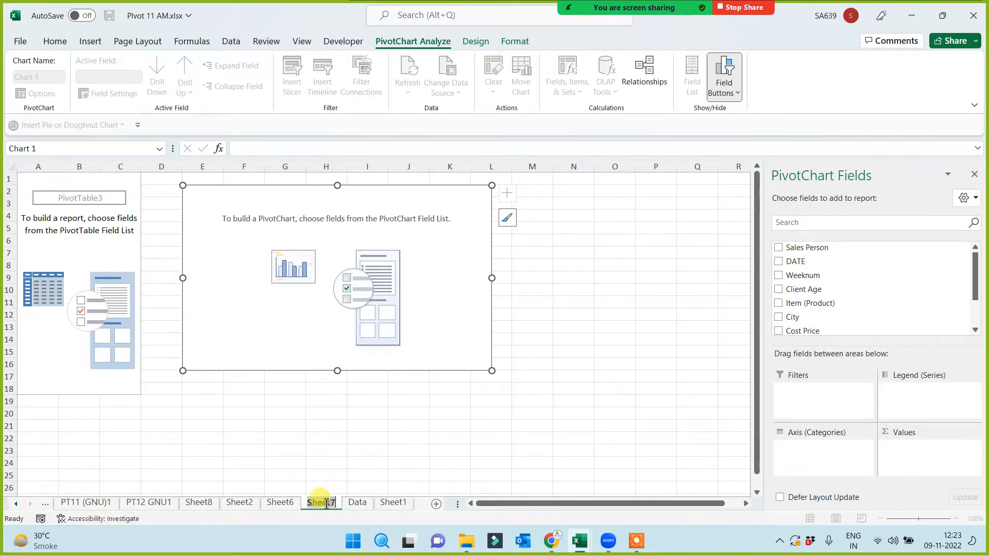
type("Dashboard")
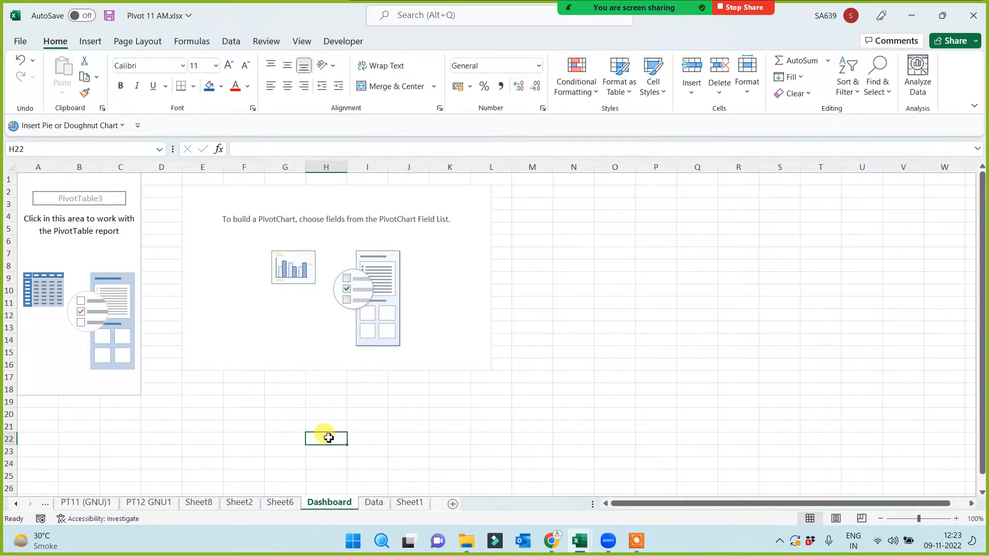
Build the Dashboard PivotTable and its chart with City in rows and the sums of Cost Price and Sales as values.
left_click(105, 254)
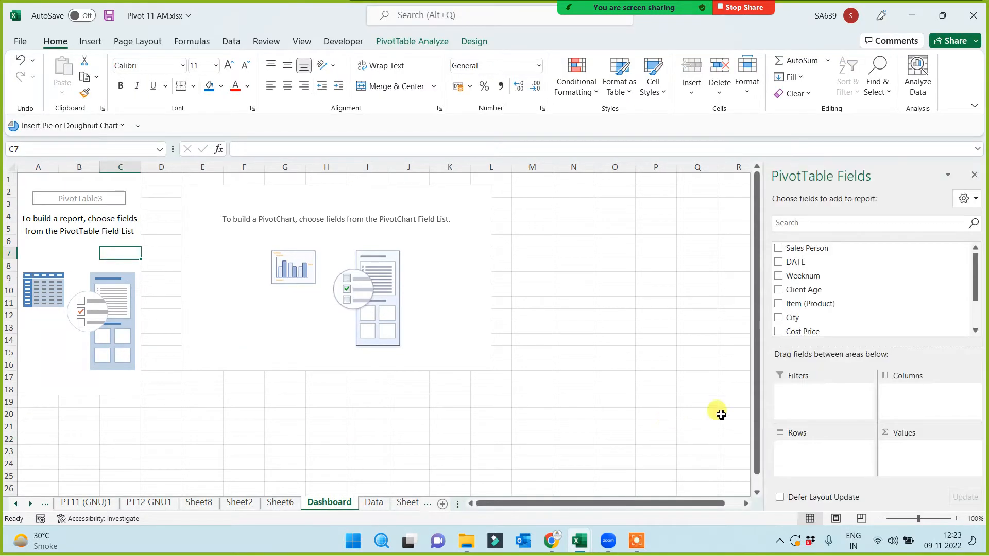
left_click_drag(804, 318, 814, 458)
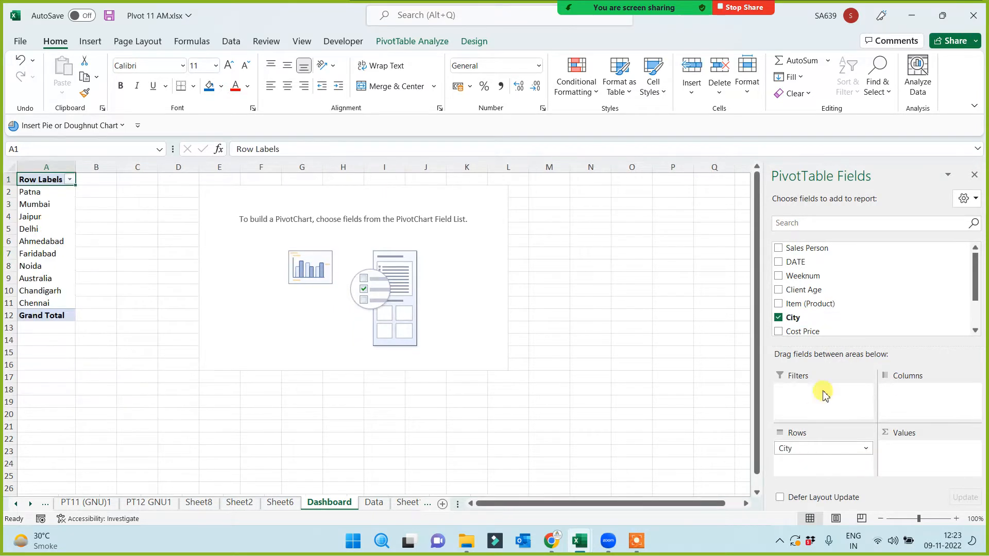
left_click(814, 332)
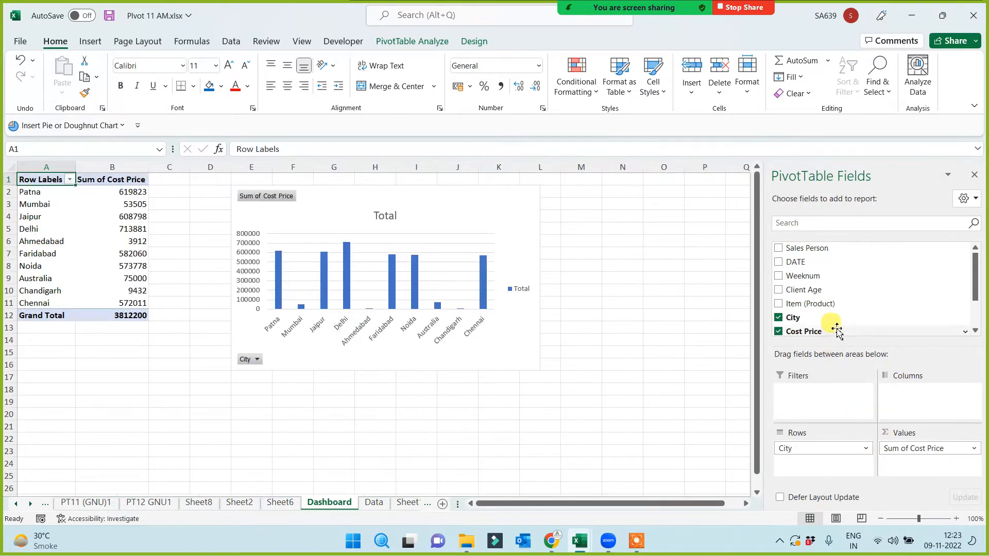
scroll(819, 320, "down", 3)
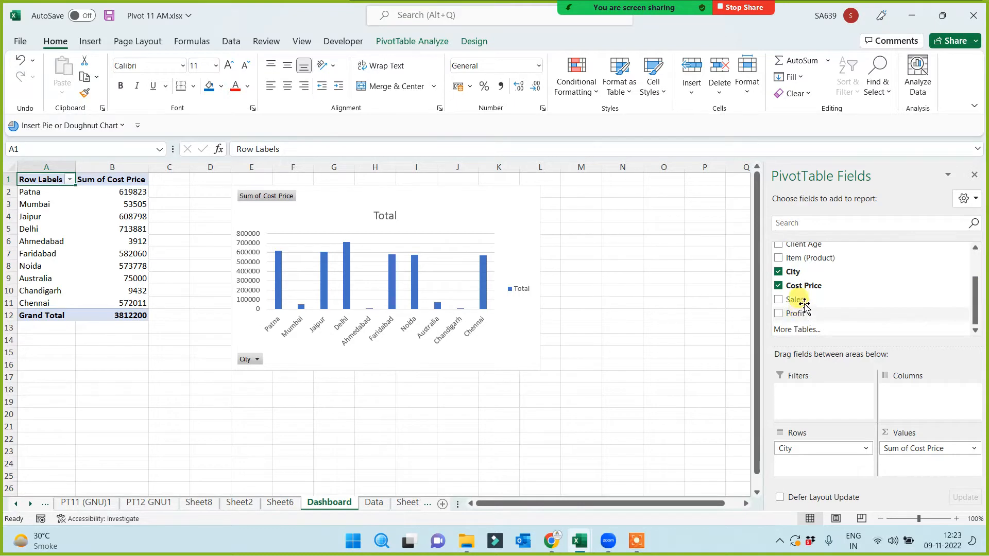
left_click_drag(796, 299, 891, 466)
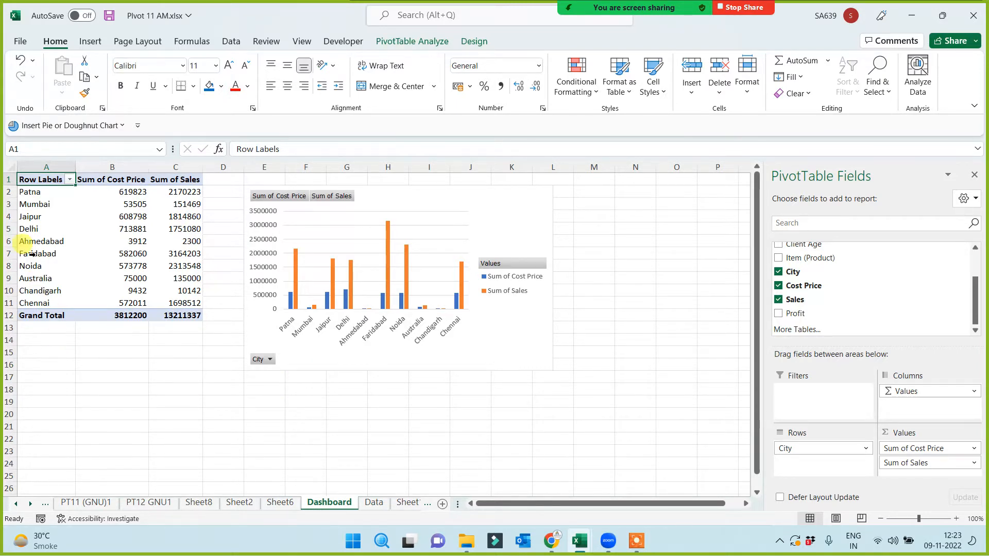
Insert a blank row above the PivotTable on the Dashboard sheet.
left_click(9, 180)
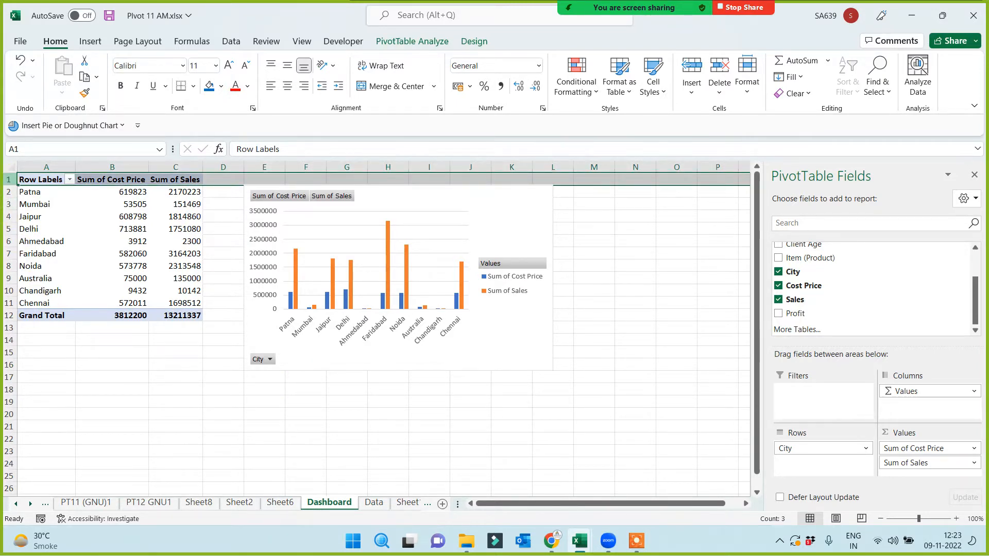
right_click(9, 179)
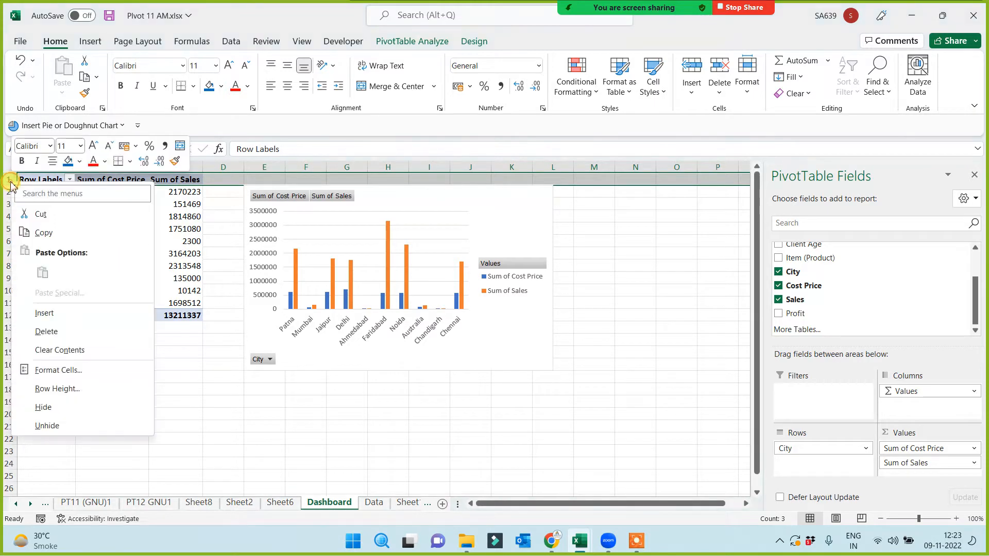
left_click(52, 314)
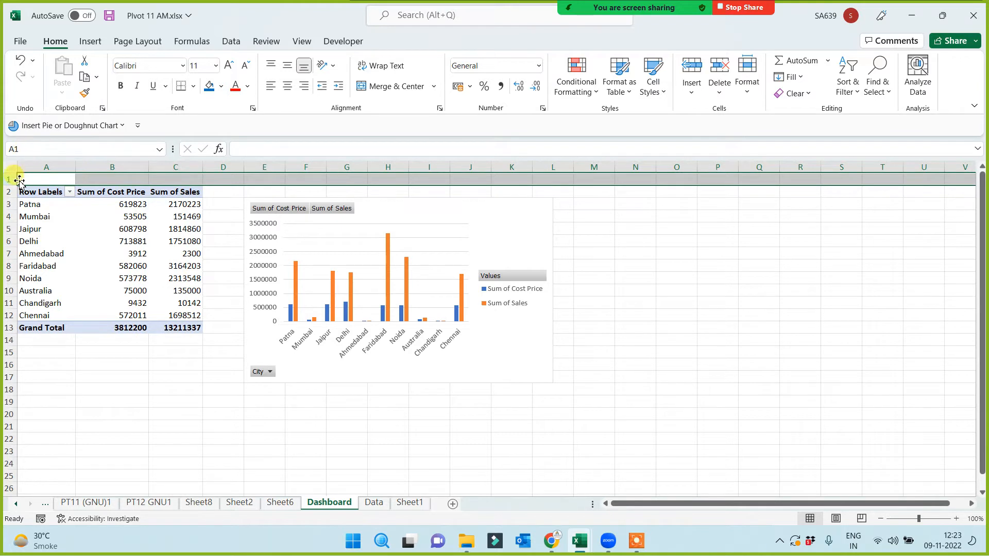
Merge and center cells A1:S1 as a title banner and increase the height of row 1.
left_click(46, 180)
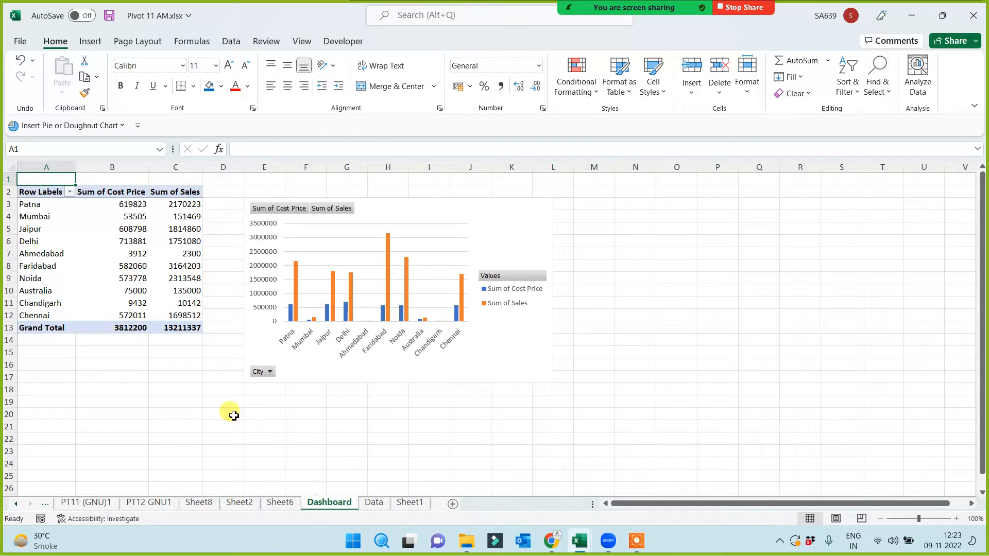
left_click_drag(78, 177, 861, 181)
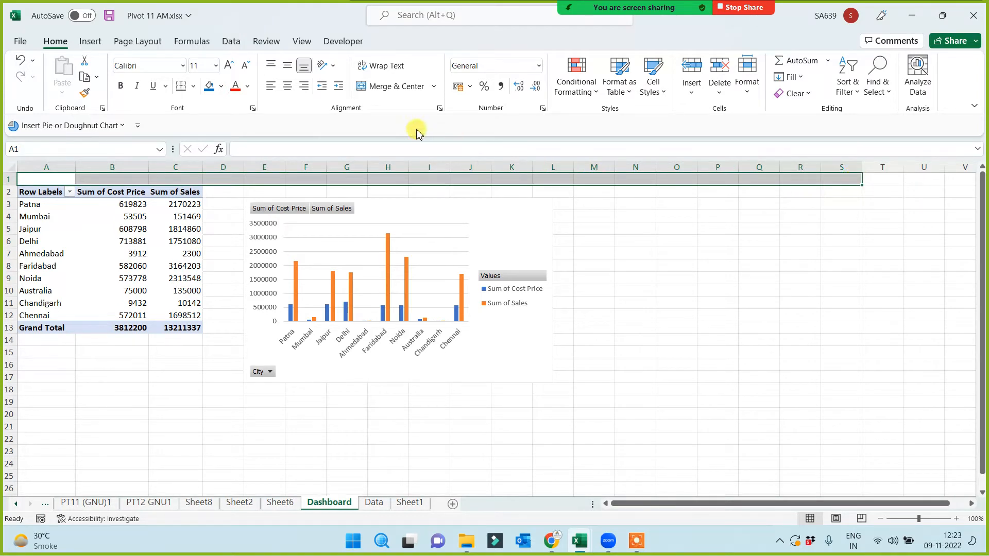
left_click(386, 86)
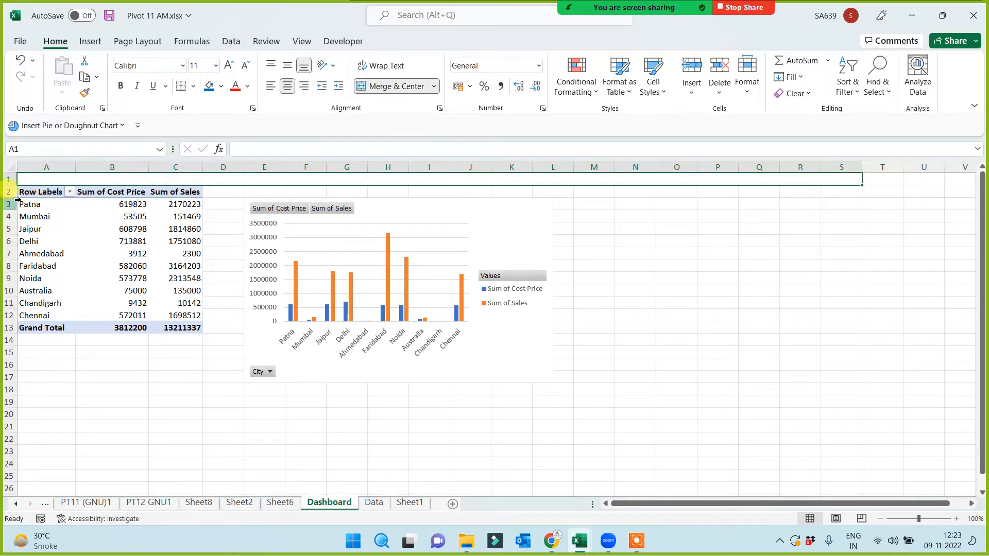
left_click_drag(9, 186, 10, 203)
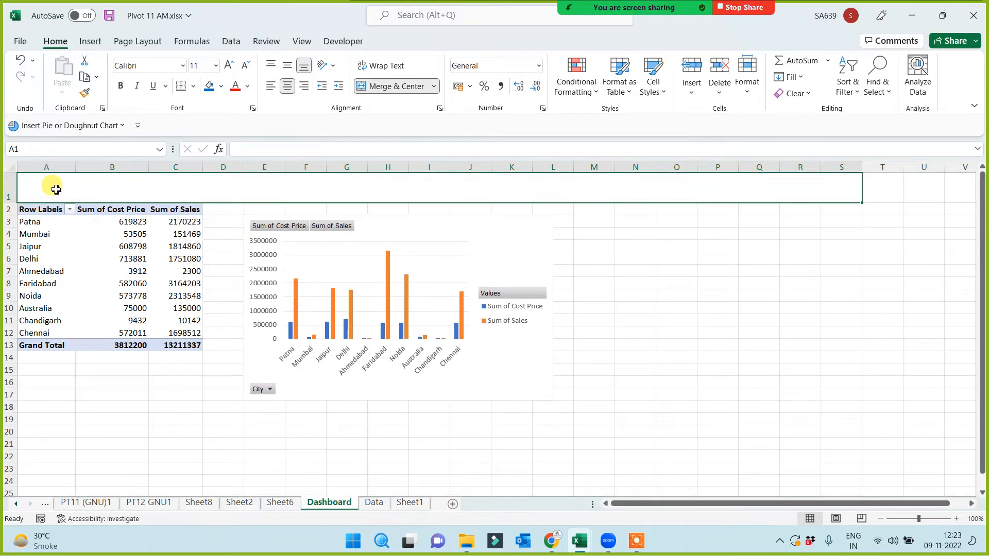
Fill the merged banner cell with blue and set its font color to white.
left_click_drag(60, 190, 103, 191)
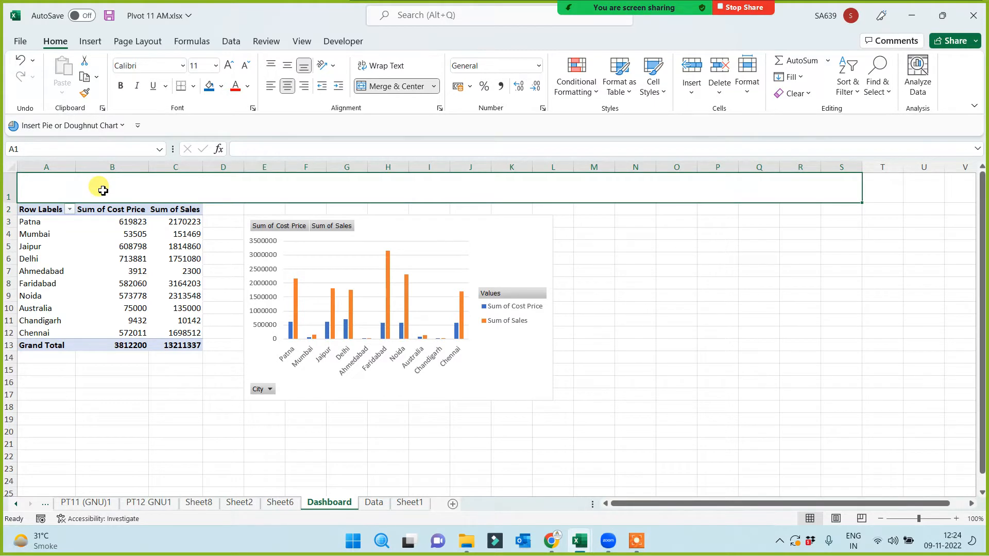
left_click(208, 86)
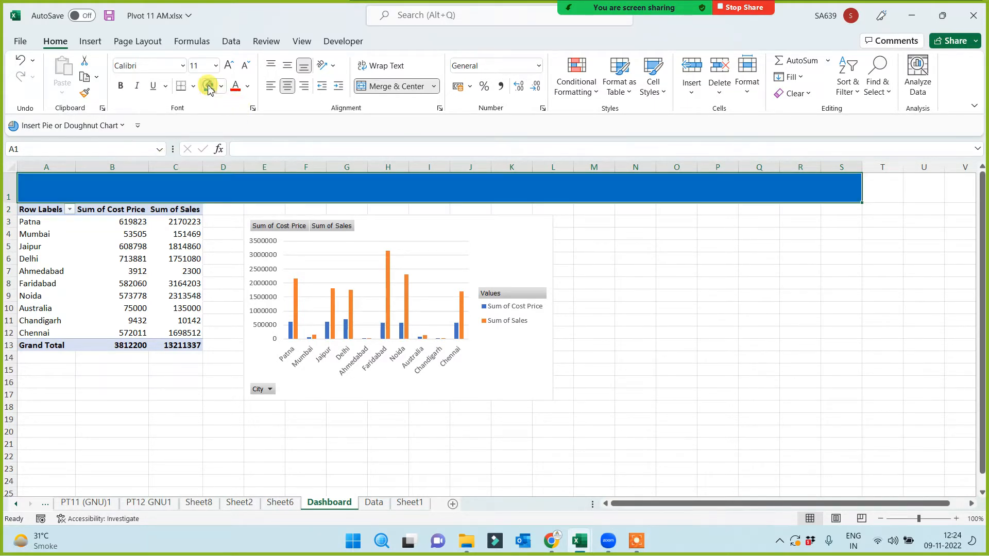
left_click(248, 86)
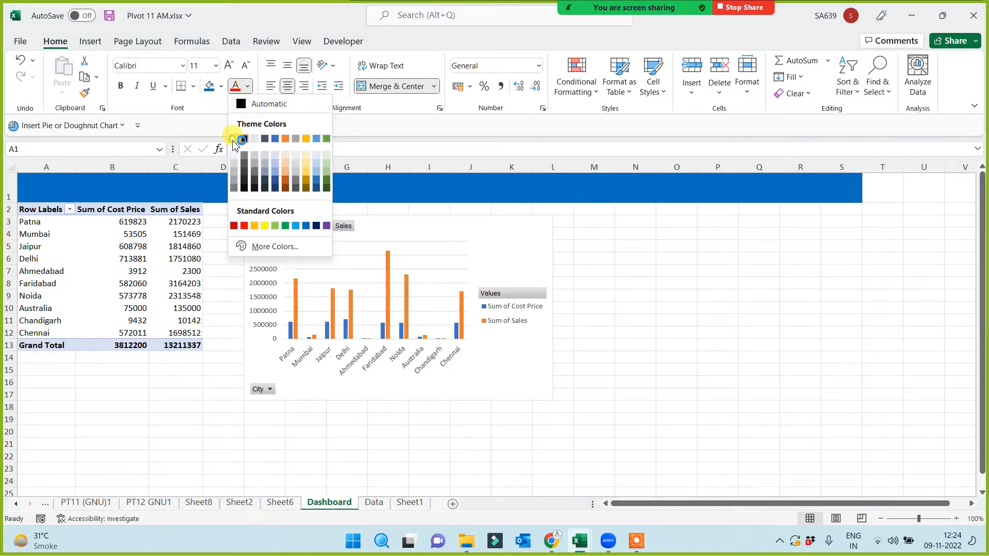
left_click(232, 138)
Enter the title "Dashboard Created by 12 PM Team Delhi" in the banner cell.
double_click(366, 191)
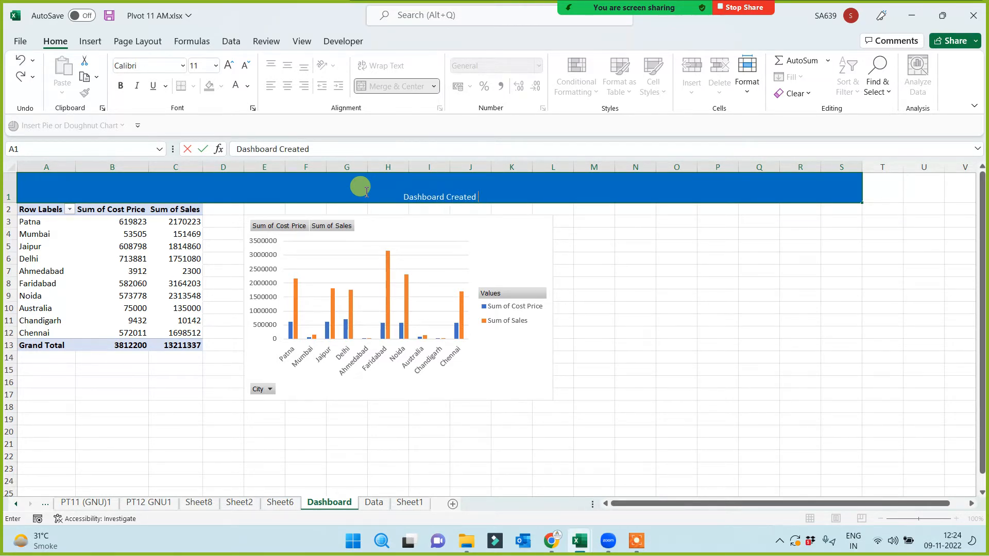
type("by")
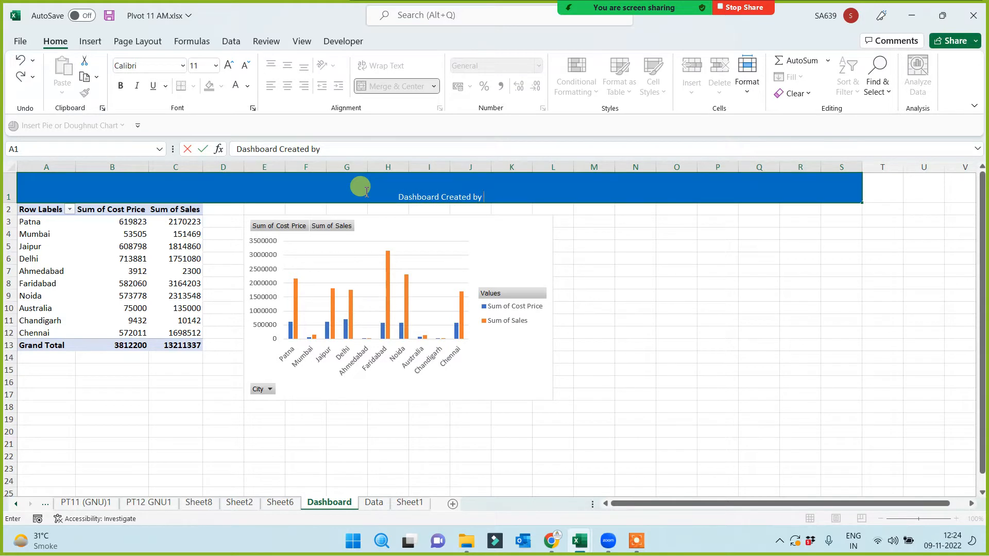
type(" 12 PM")
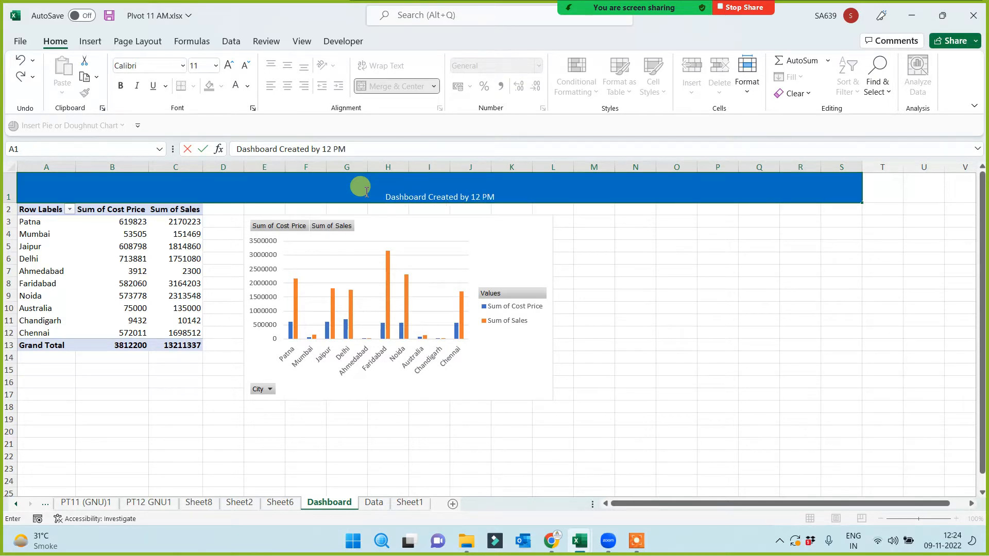
type(" Tea")
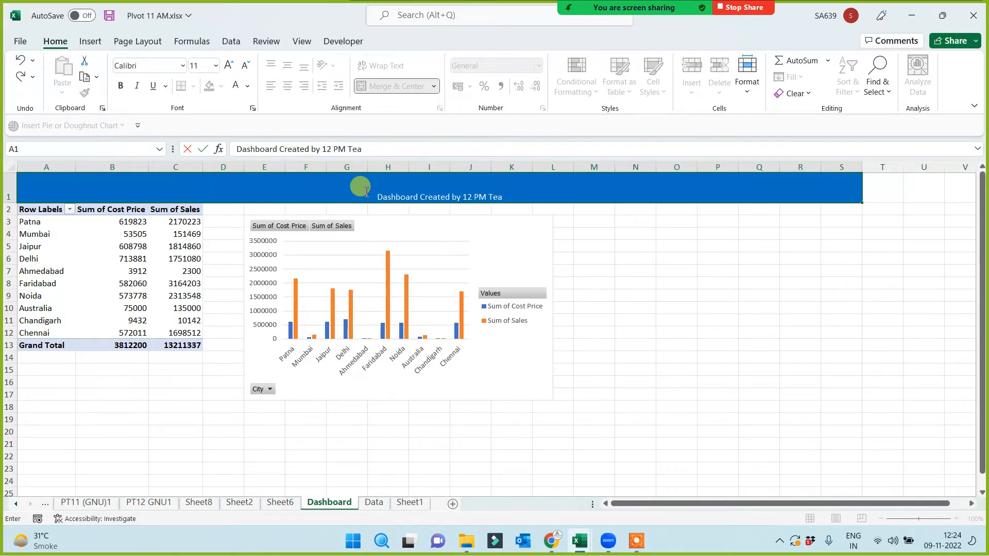
type("m Delhi")
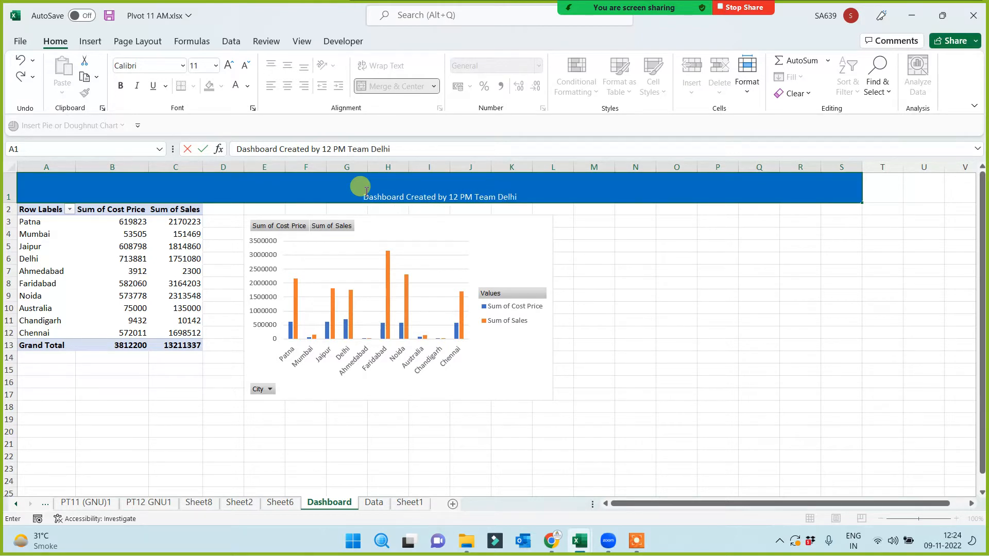
left_click(384, 417)
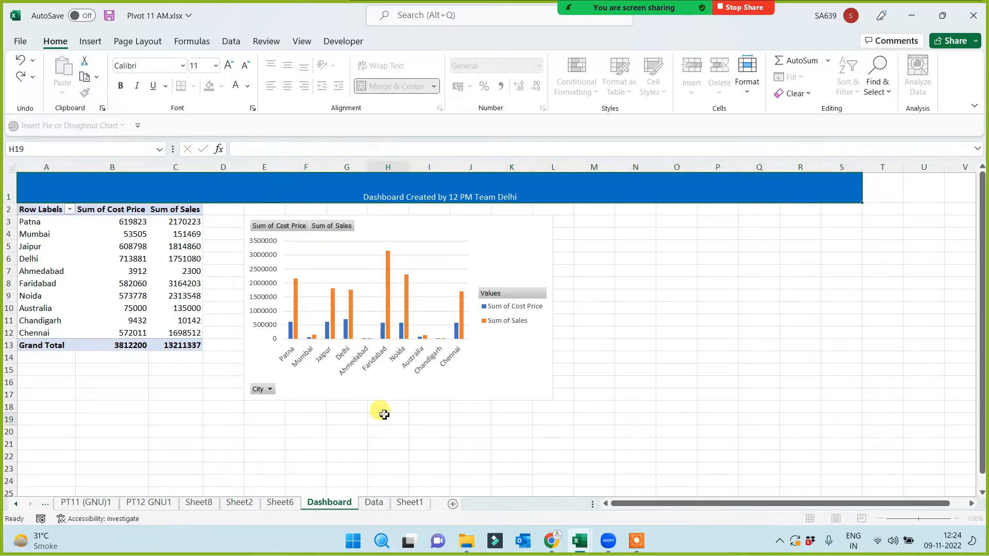
Middle-align the banner title vertically and enlarge its font size to 24.
left_click(456, 191)
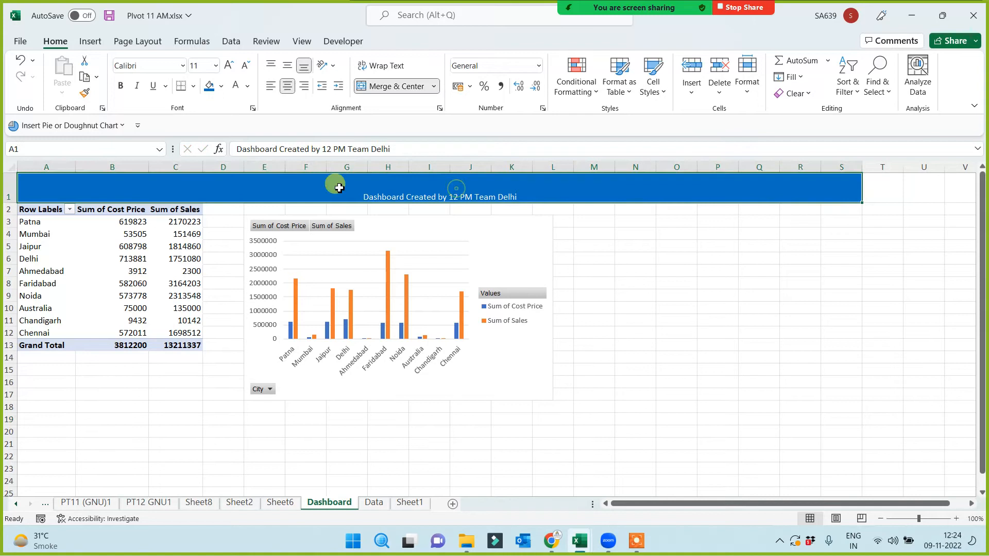
left_click(288, 65)
left_click(227, 67)
left_click(227, 67)
left_click(227, 67)
left_click(228, 67)
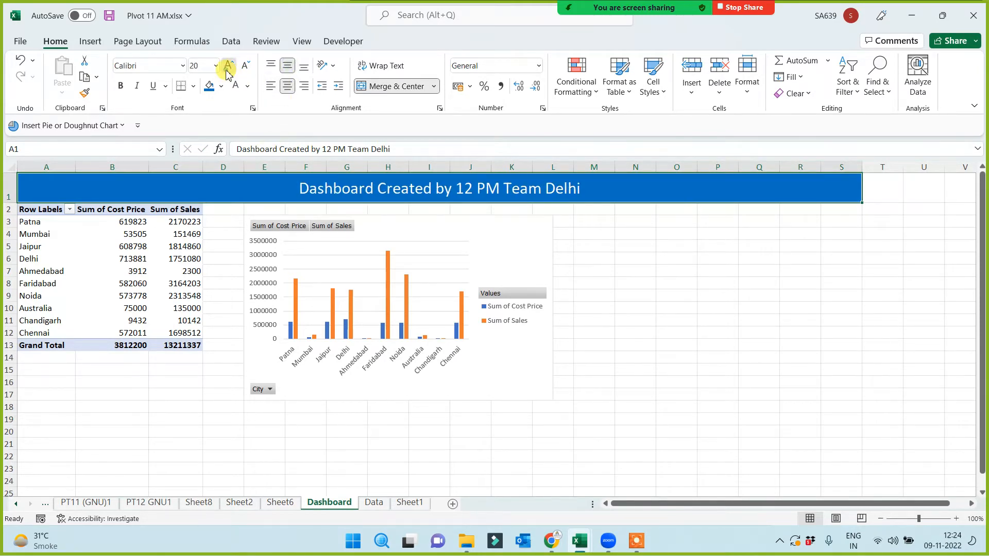
left_click(227, 67)
left_click(227, 67)
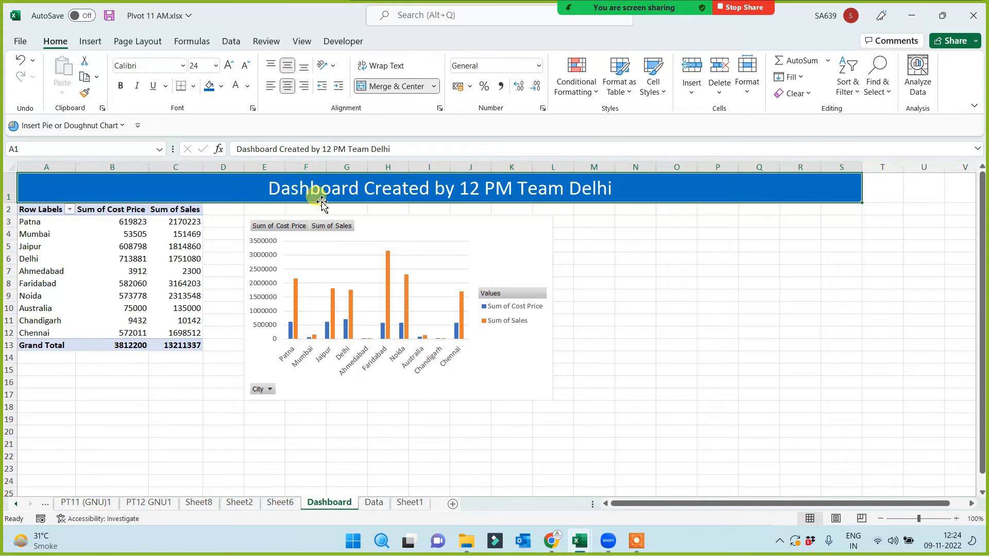
Append " - City Wise Analysis" to the banner title and reselect the banner cell.
double_click(625, 189)
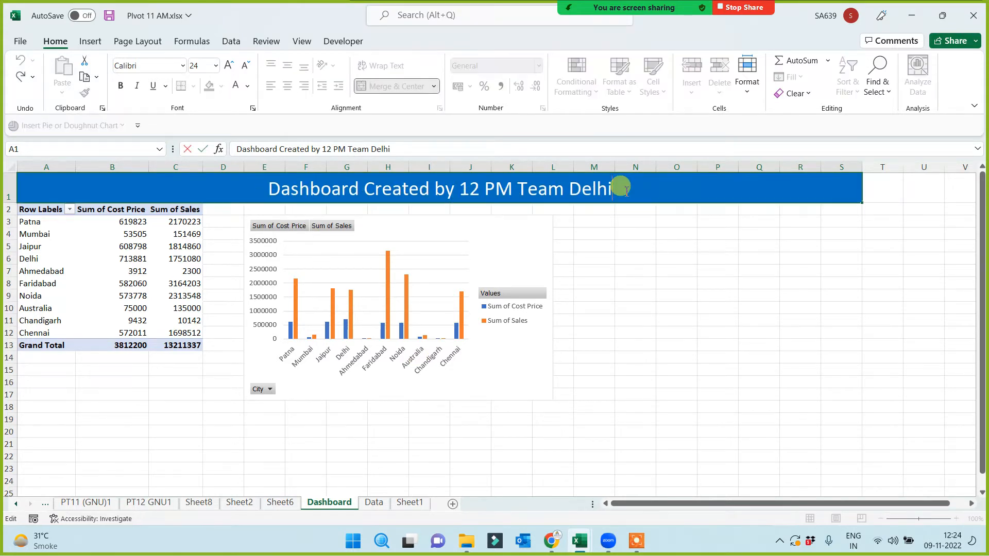
type("-")
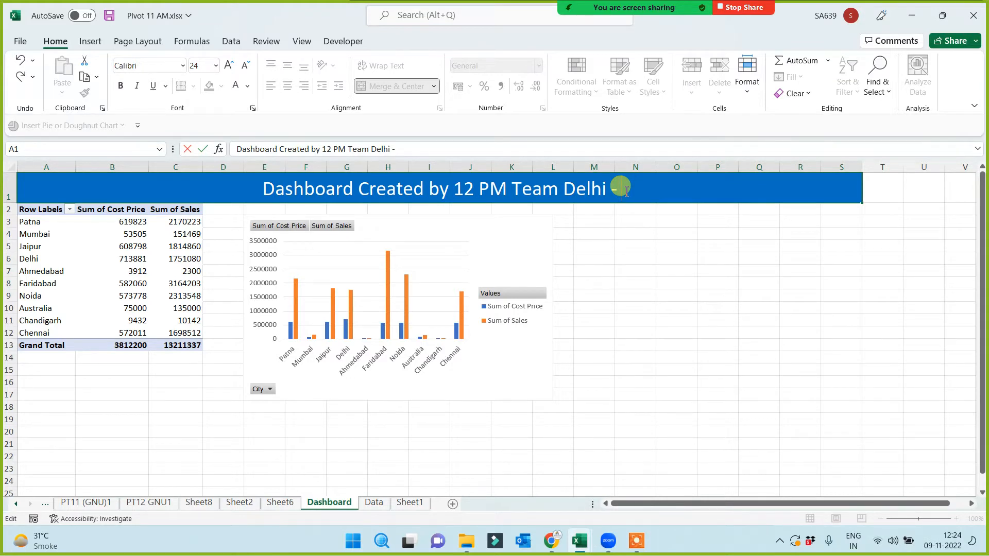
type(" Coity")
key("BackSpace")
key("BackSpace")
key("BackSpace")
key("BackSpace")
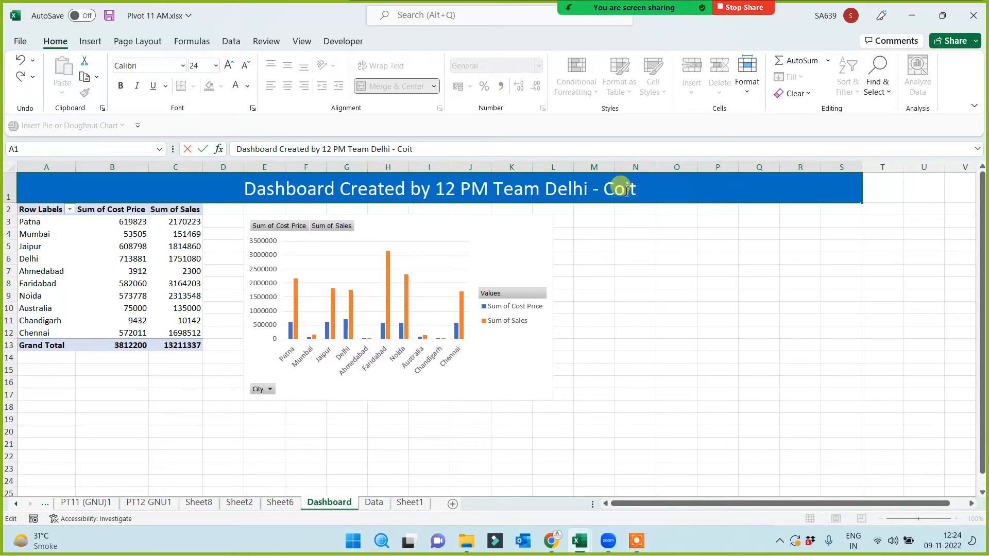
type("ity")
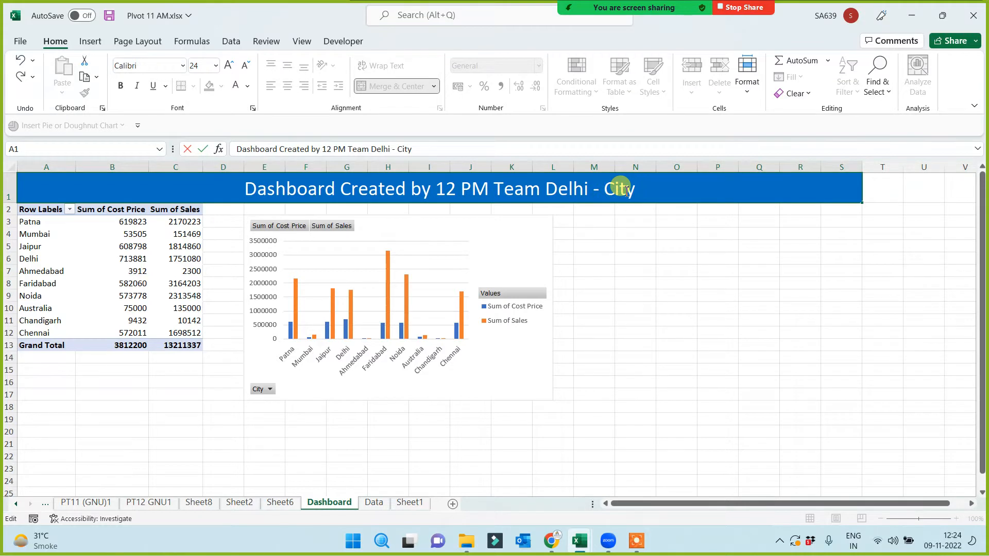
type(" Wise")
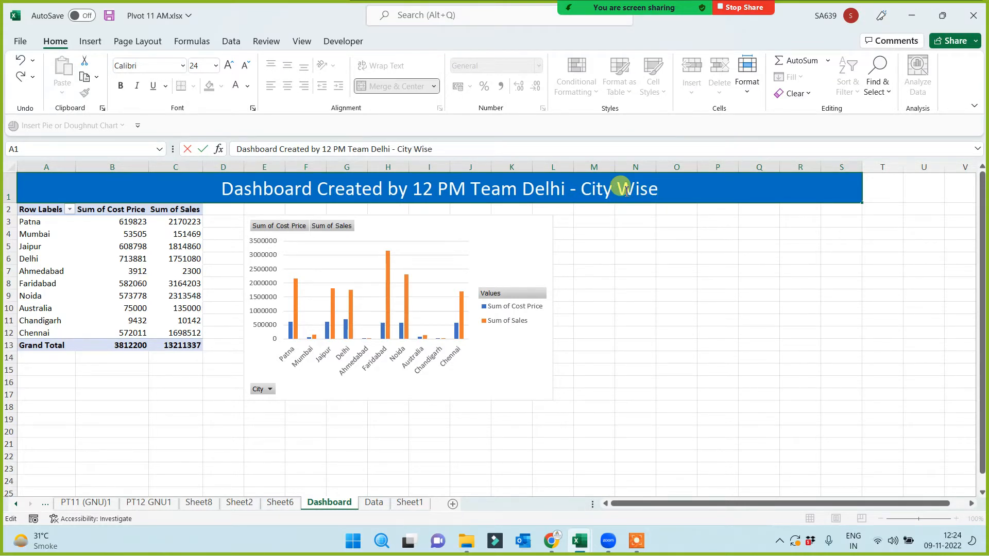
type(" Analysis")
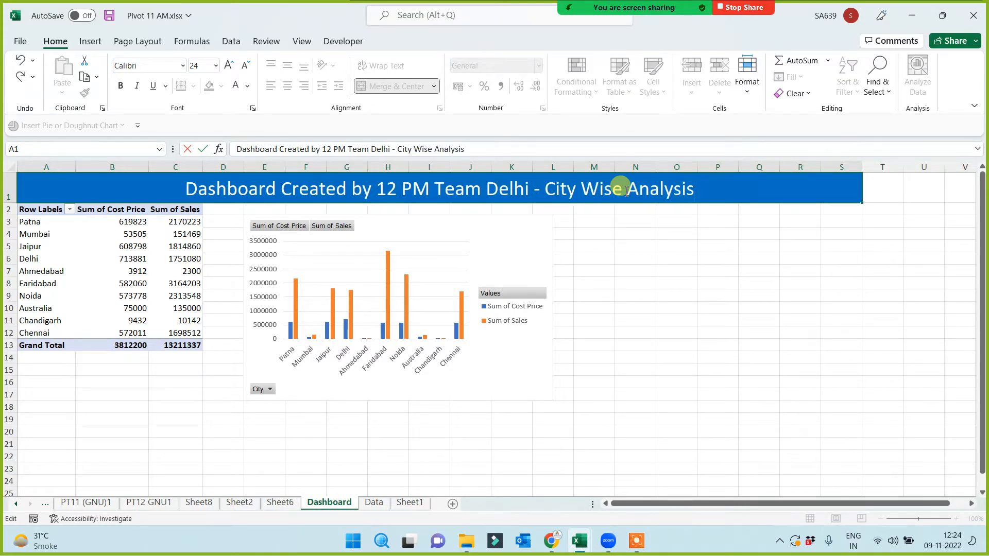
left_click(596, 354)
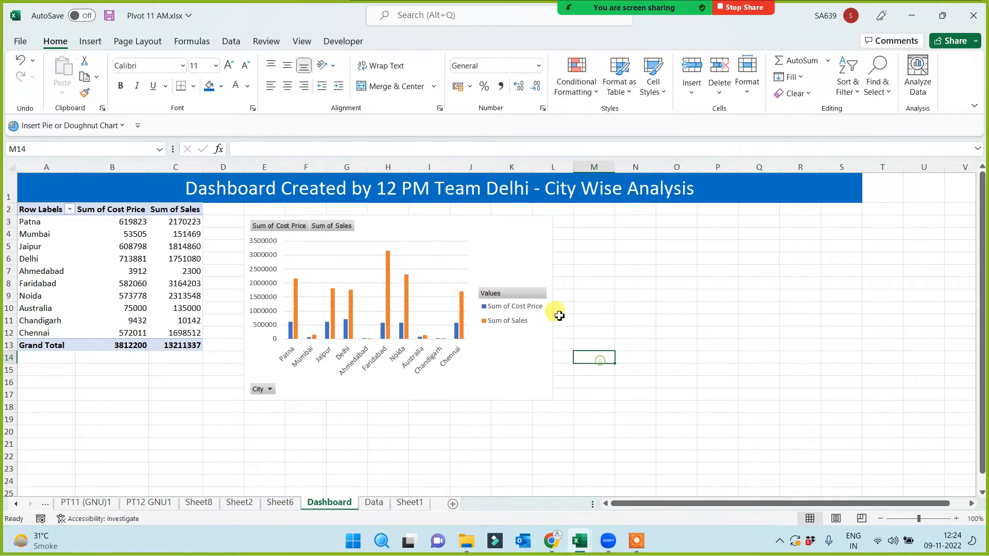
left_click(416, 192)
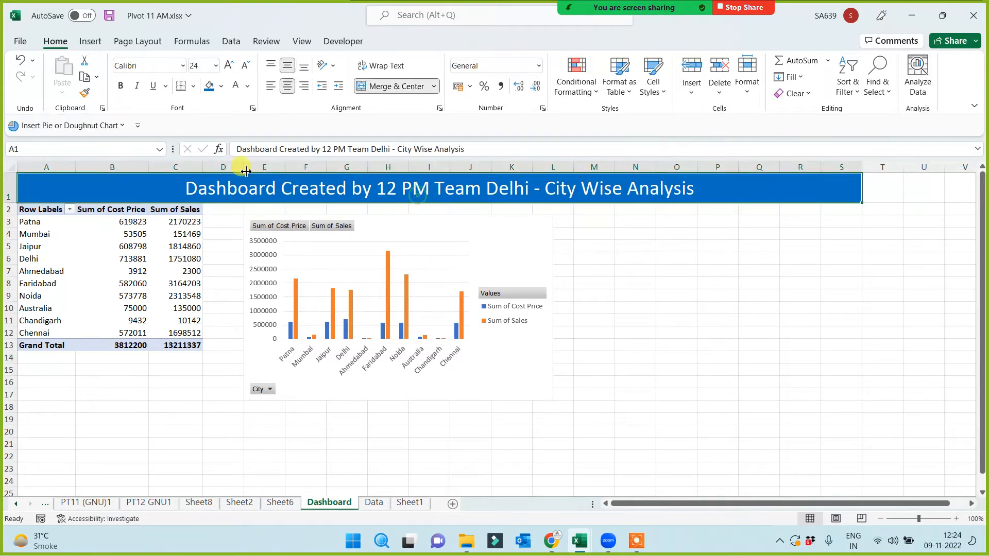
Make the banner title bold and move the PivotChart directly beside the PivotTable, just under the banner.
left_click(120, 85)
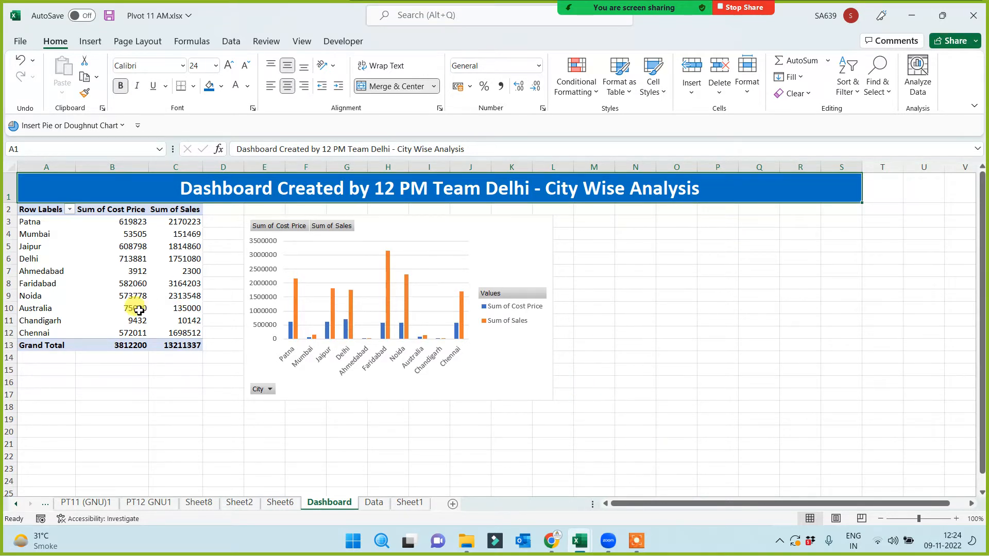
left_click(123, 317)
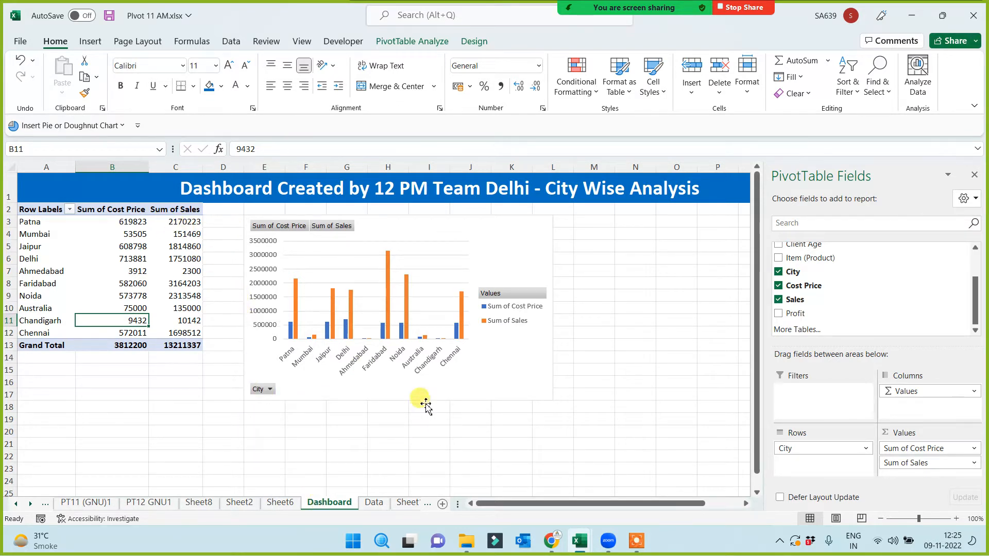
left_click_drag(426, 405, 385, 388)
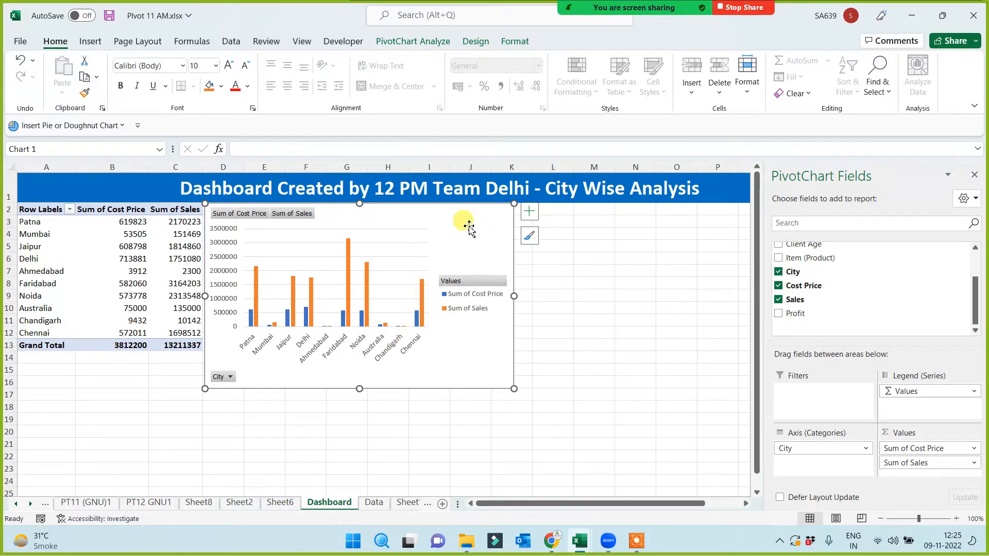
Apply the light grey gradient chart style with data labels to the PivotChart.
left_click(478, 43)
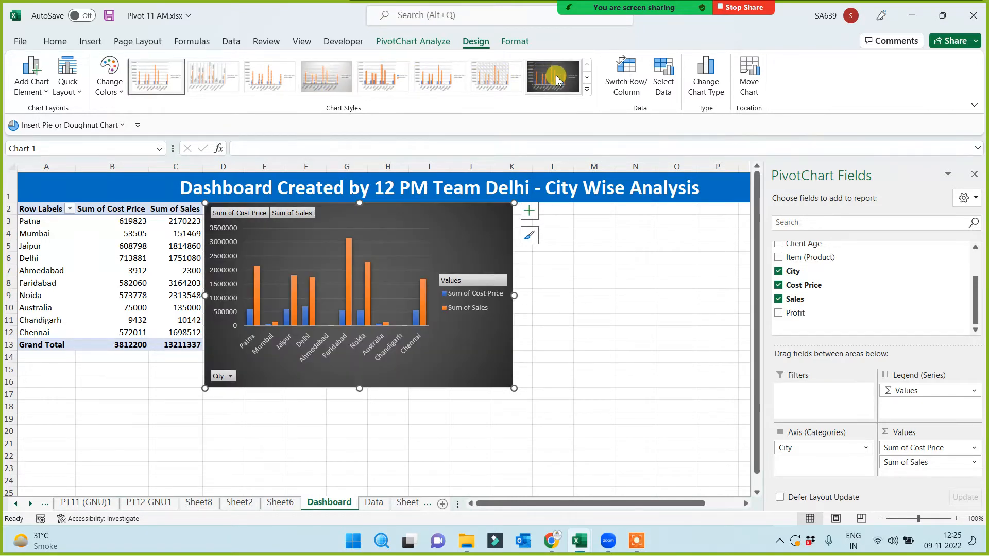
left_click(327, 78)
left_click(176, 442)
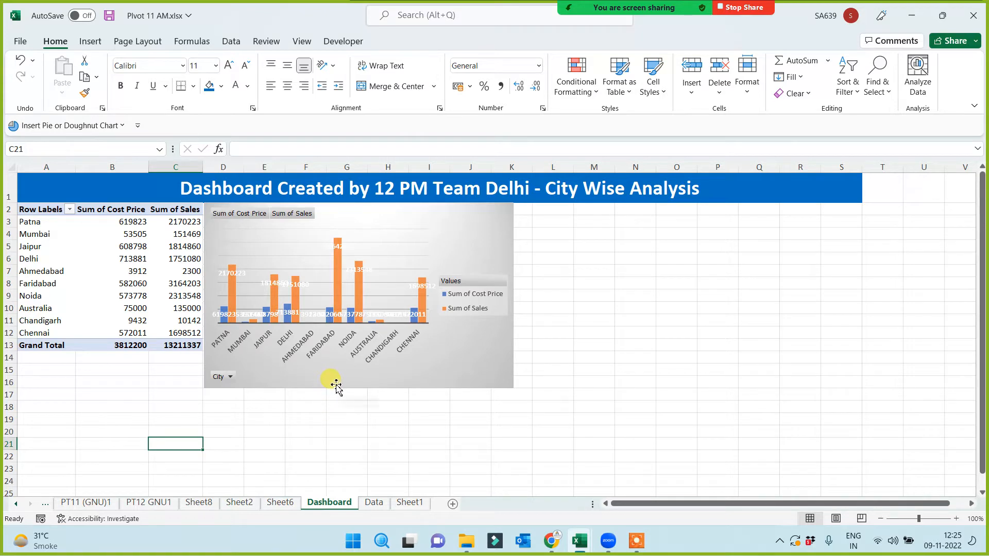
Shorten the PivotChart so its lower edge lines up with the PivotTable's Grand Total row.
left_click(336, 385)
left_click_drag(360, 389, 360, 354)
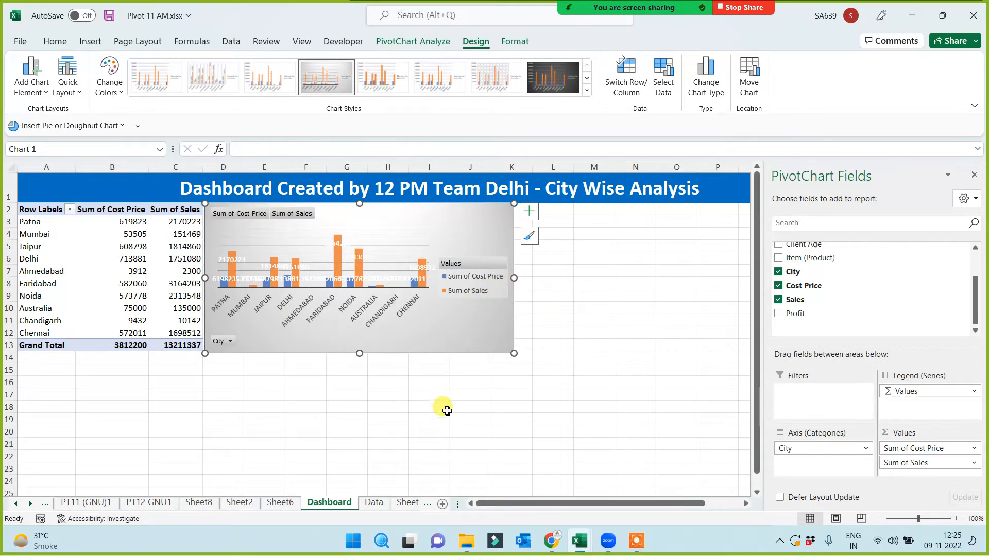
left_click(357, 419)
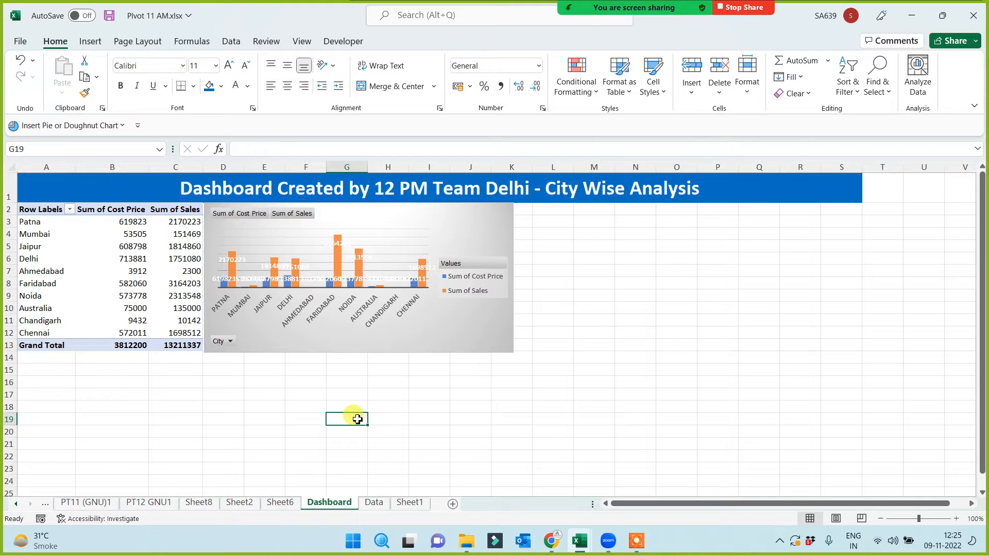
On the Data sheet, copy the formatting of the "Pivot Chart" topic onto the "Use of Sliser" topic.
left_click(373, 502)
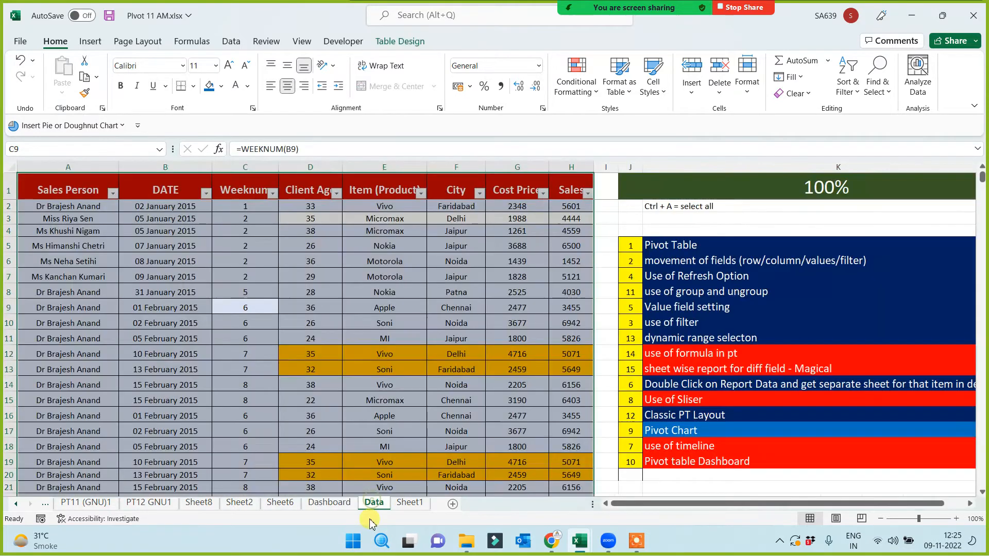
left_click(660, 400)
left_click(665, 430)
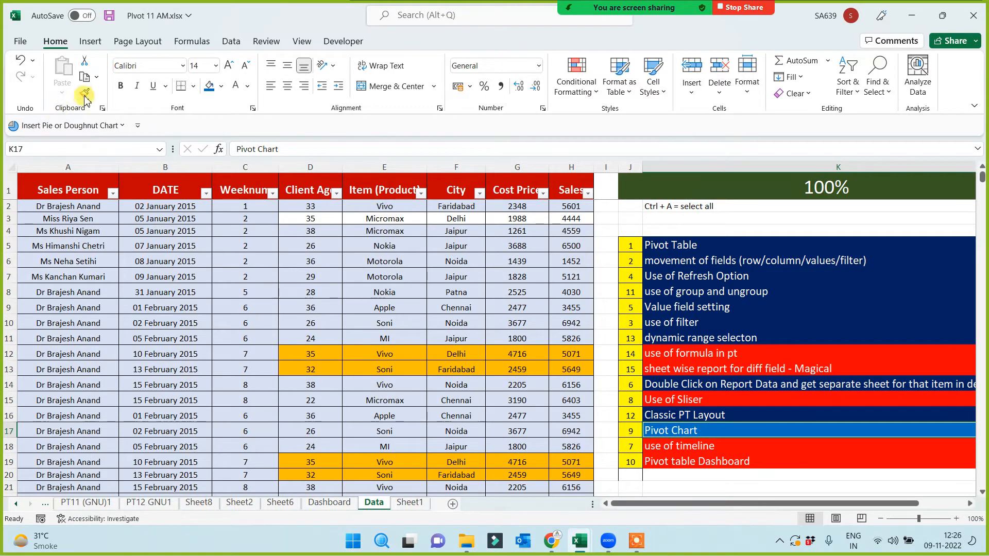
left_click(680, 400)
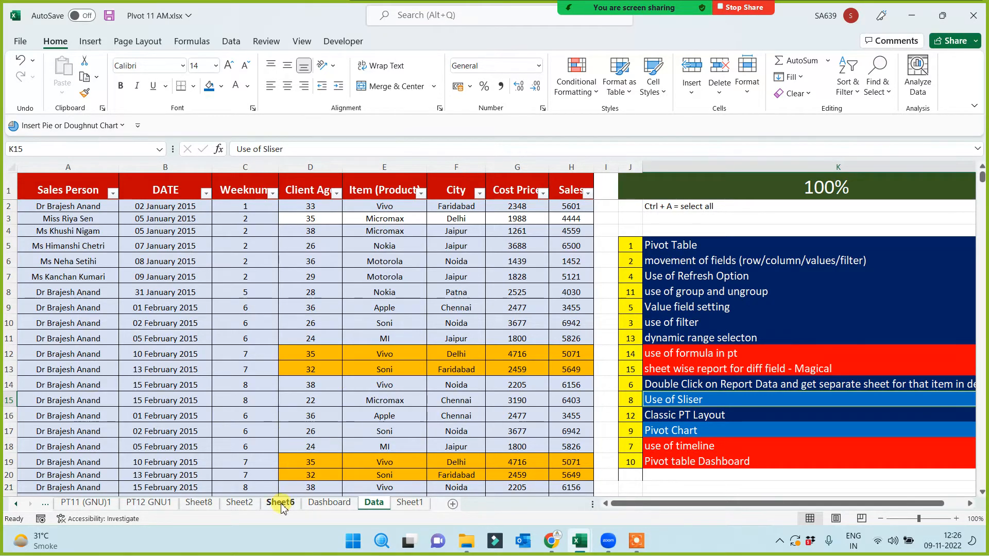
Open the PT10 sheet containing the city-wise Sum of Sales PivotTable.
left_click(83, 504)
left_click(16, 504)
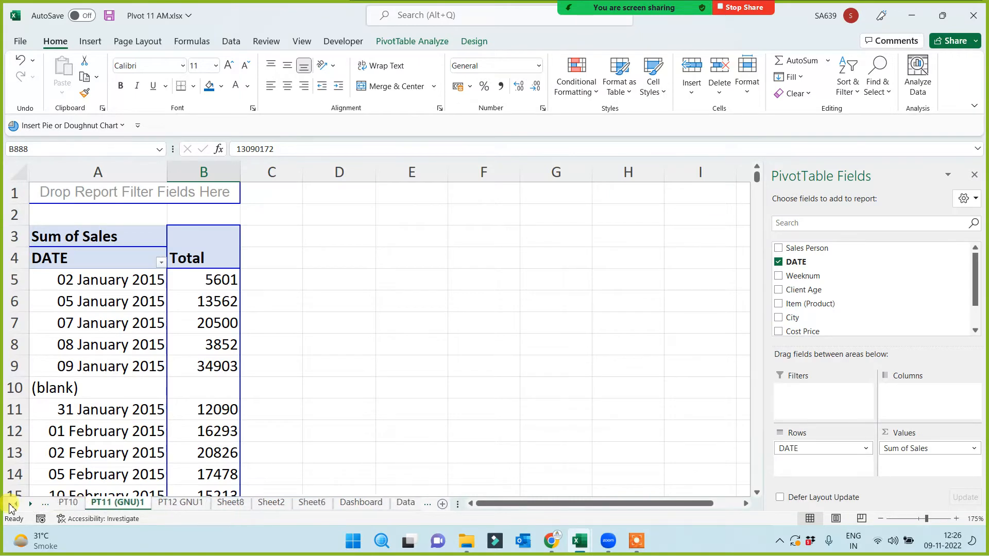
left_click(16, 504)
left_click(16, 504)
left_click(16, 504)
left_click(194, 504)
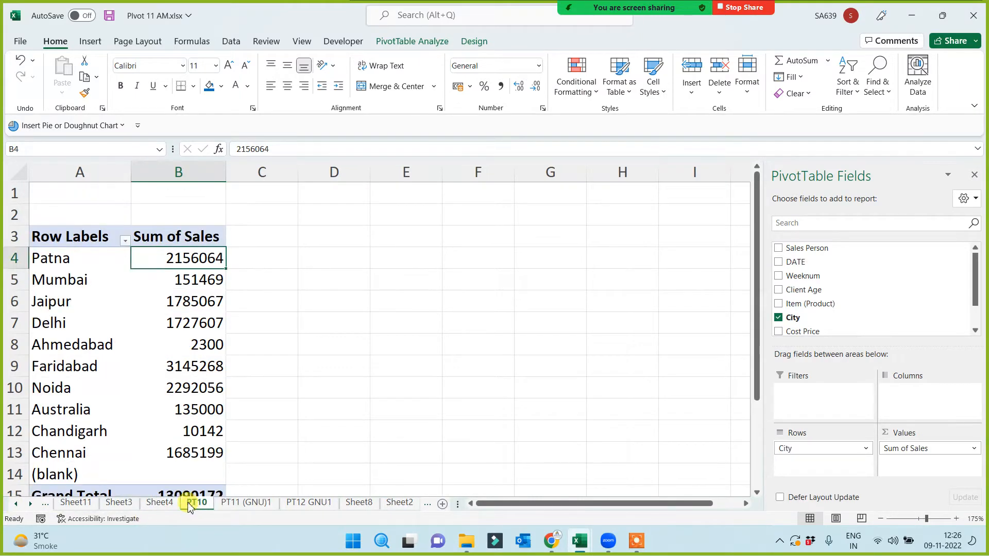
scroll(298, 366, "down", 1)
scroll(298, 371, "up", 1)
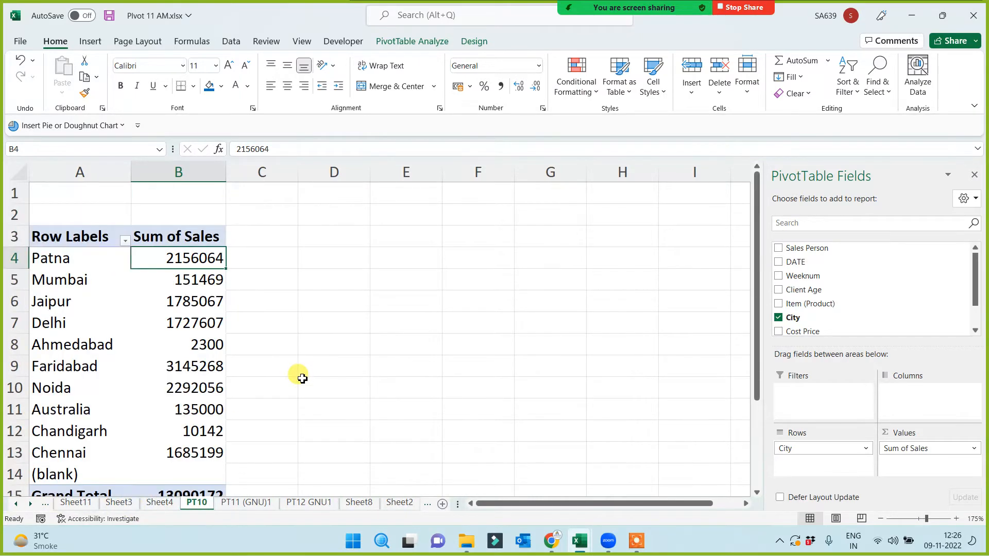
Insert slicers for Item (Product), Weeknum and Sales Person on the city-wise PivotTable.
left_click(195, 312)
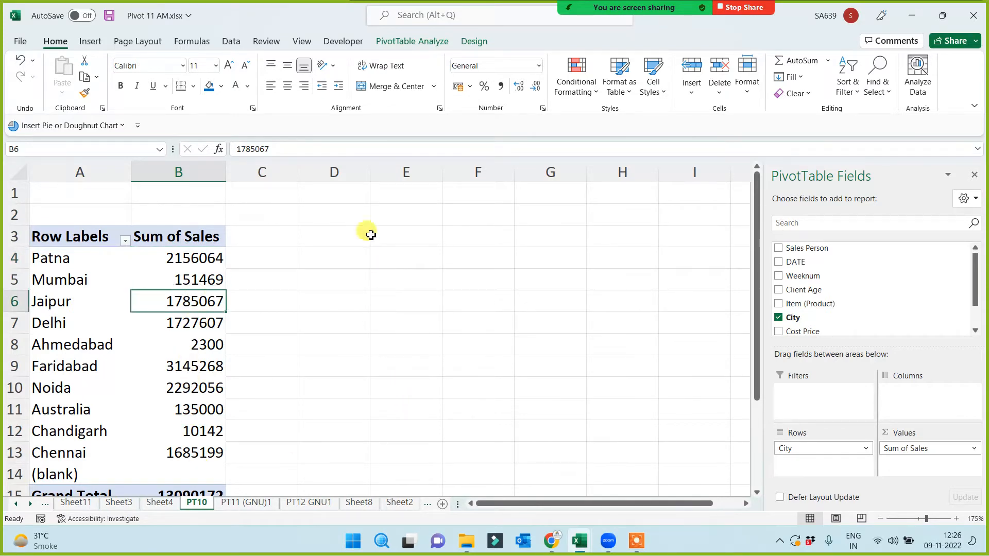
left_click(400, 44)
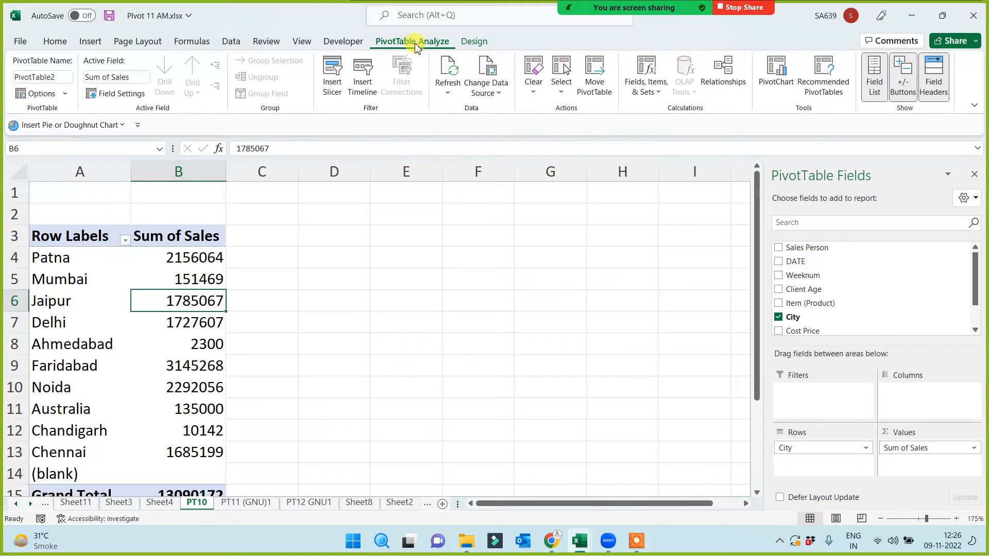
left_click(334, 79)
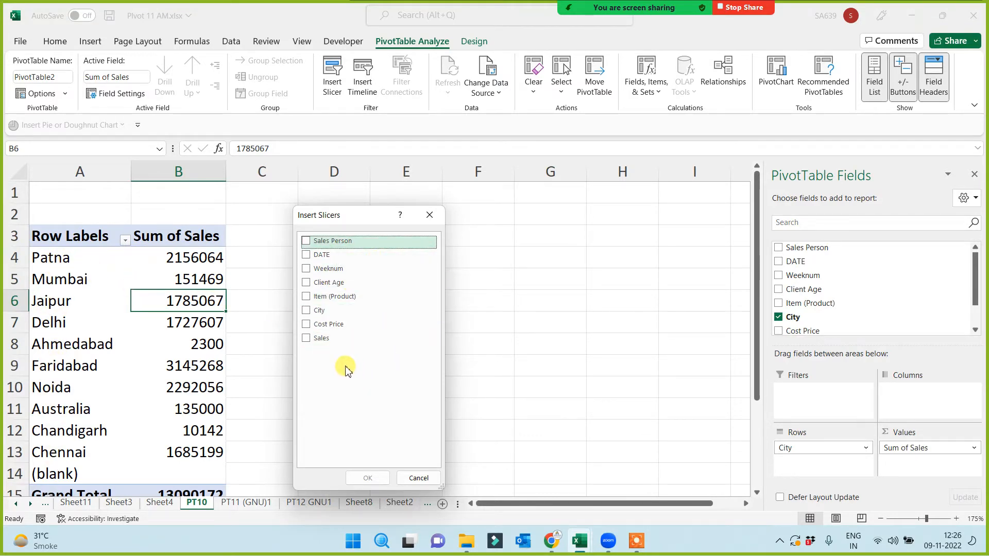
left_click(306, 297)
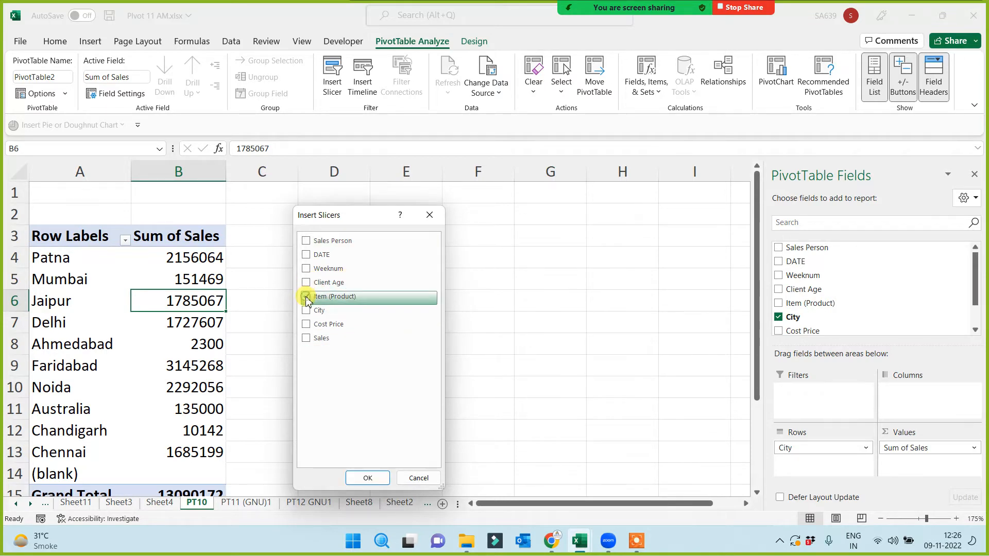
left_click(308, 269)
left_click(306, 240)
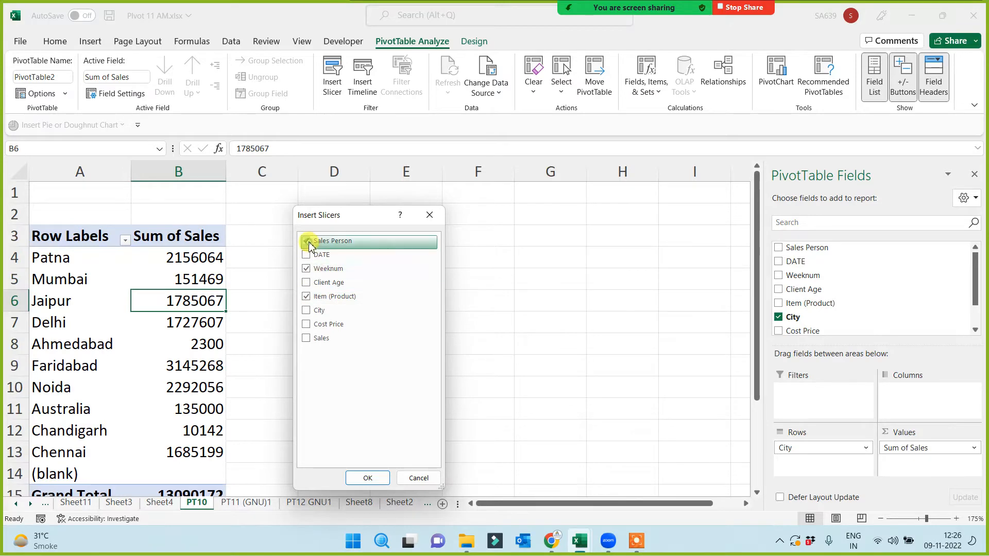
left_click(367, 479)
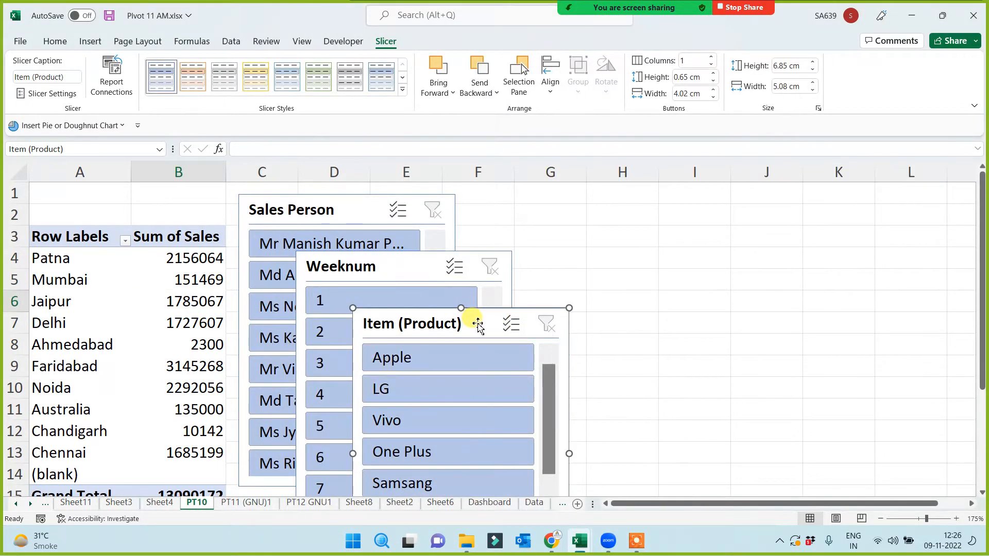
Arrange the Sales Person, Weeknum and Item (Product) slicers side by side next to the PivotTable, then deselect them.
left_click_drag(477, 319, 829, 208)
left_click_drag(357, 264, 536, 205)
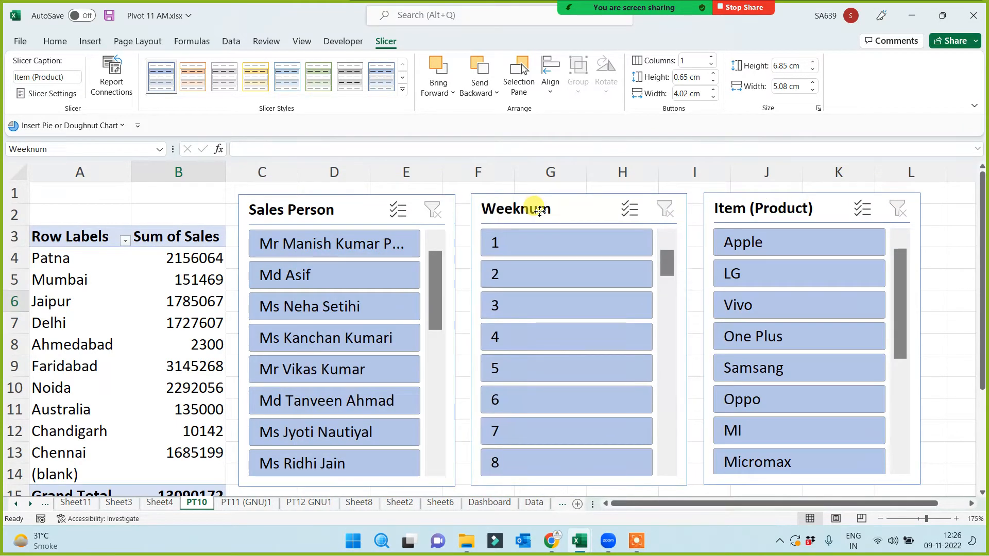
left_click(952, 344)
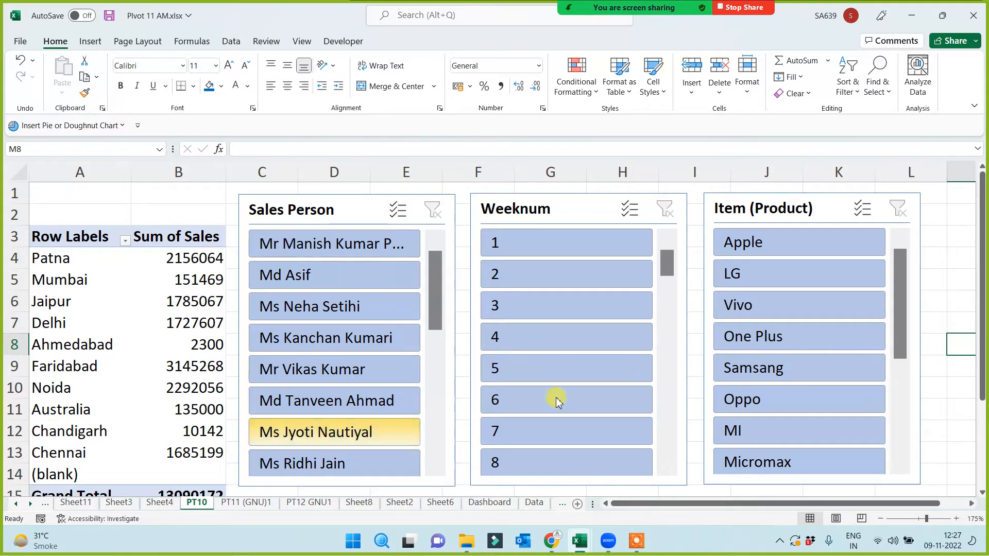
Filter the PivotTable by Apple, LG and Vivo in turn with the Item (Product) slicer, then clear that filter.
left_click(765, 246)
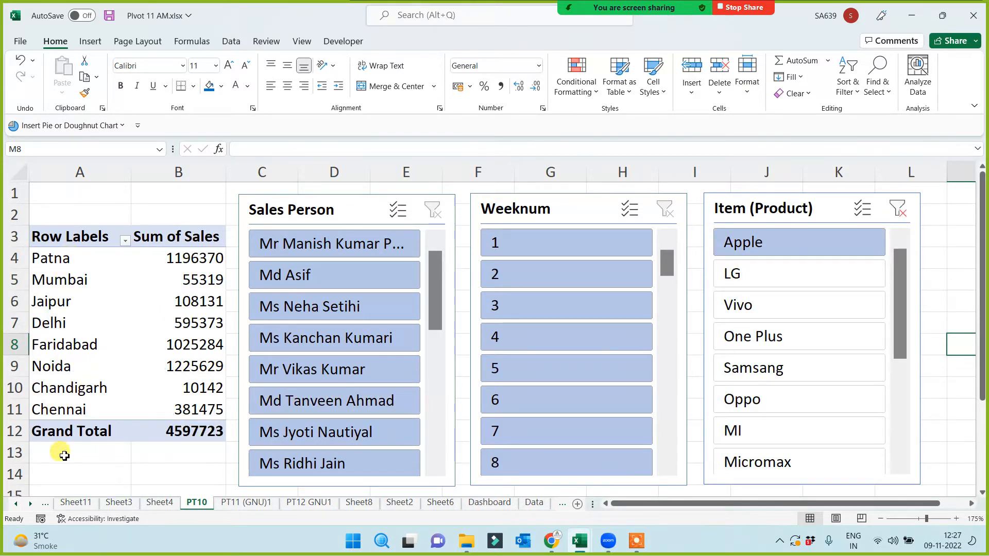
left_click(759, 276)
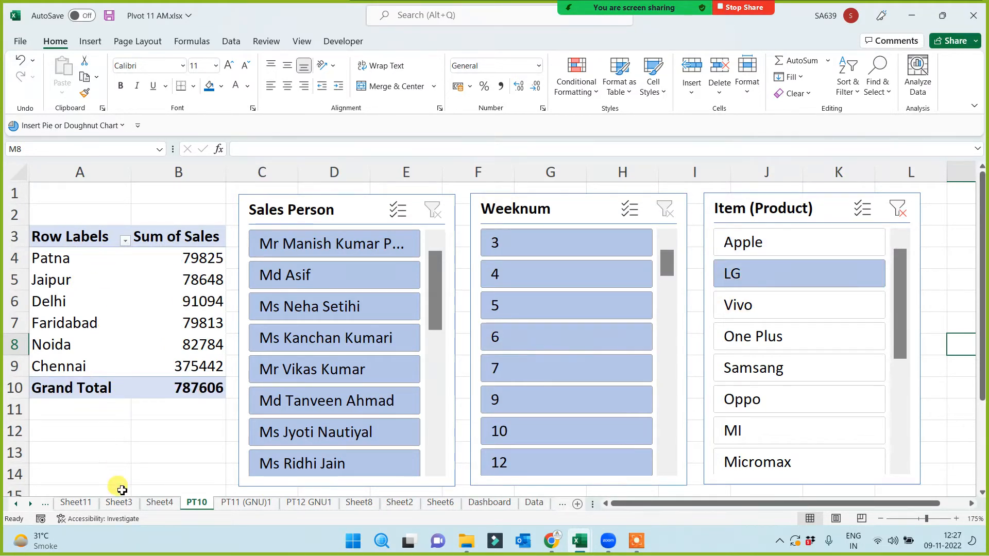
left_click(828, 305)
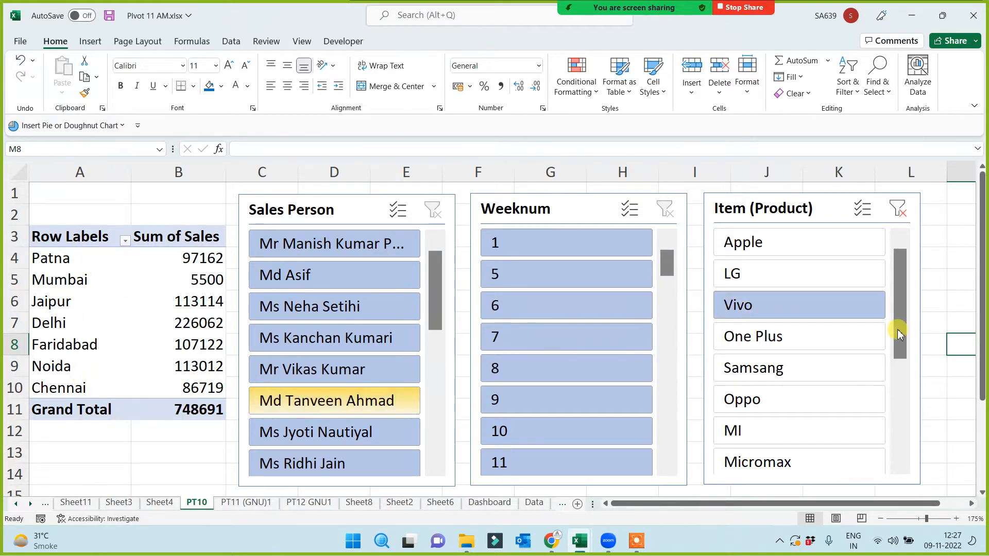
left_click(904, 217)
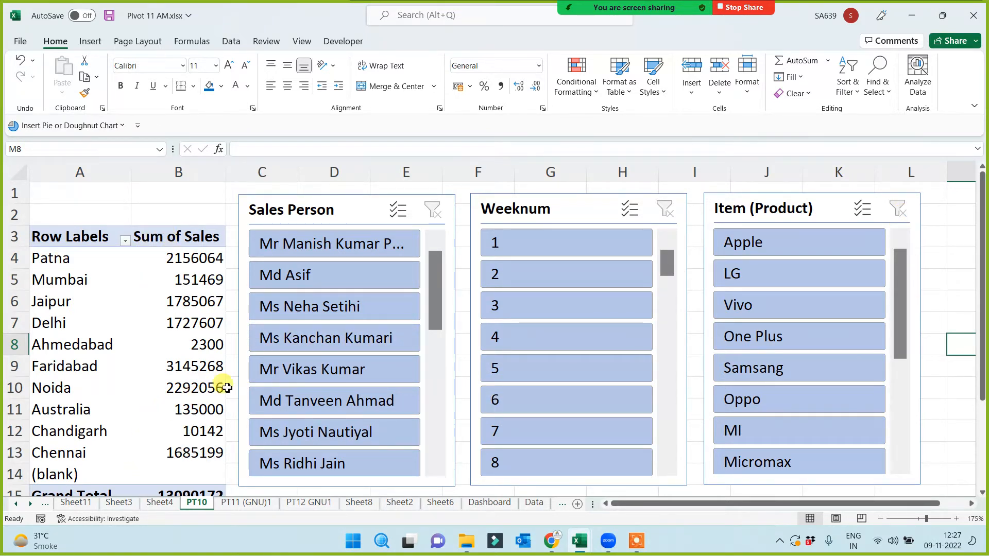
Filter the PivotTable by each of the first four people in the Sales Person slicer, then clear that filter.
left_click(297, 244)
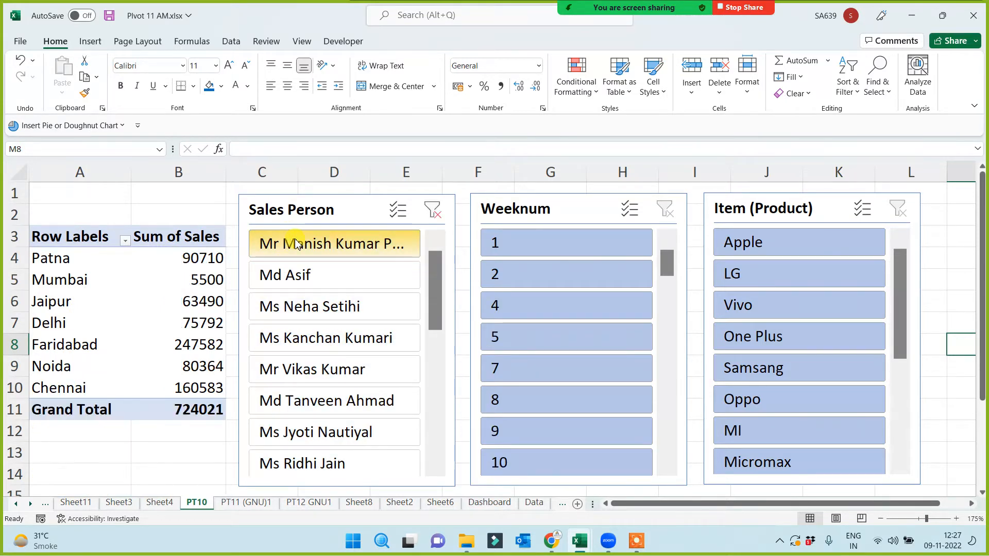
left_click(298, 277)
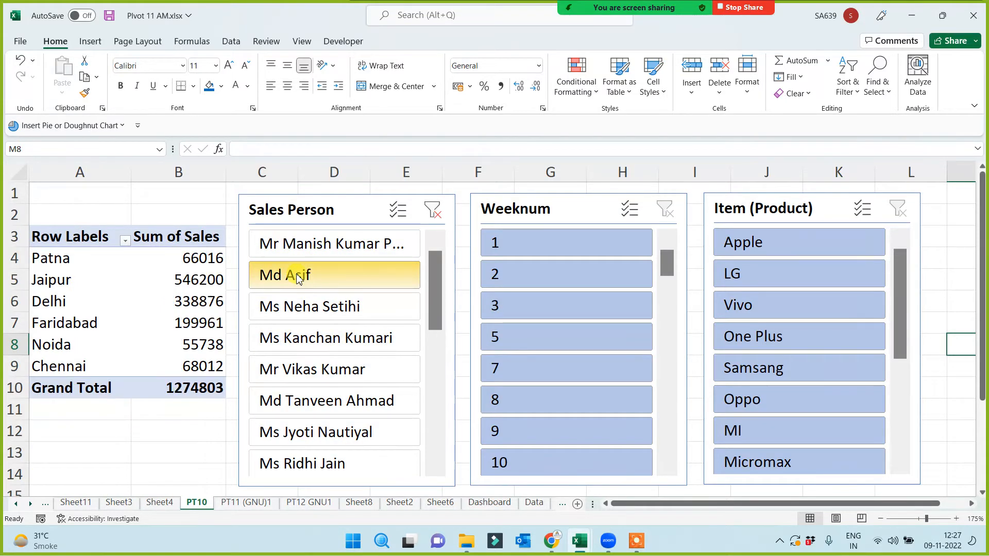
left_click(298, 308)
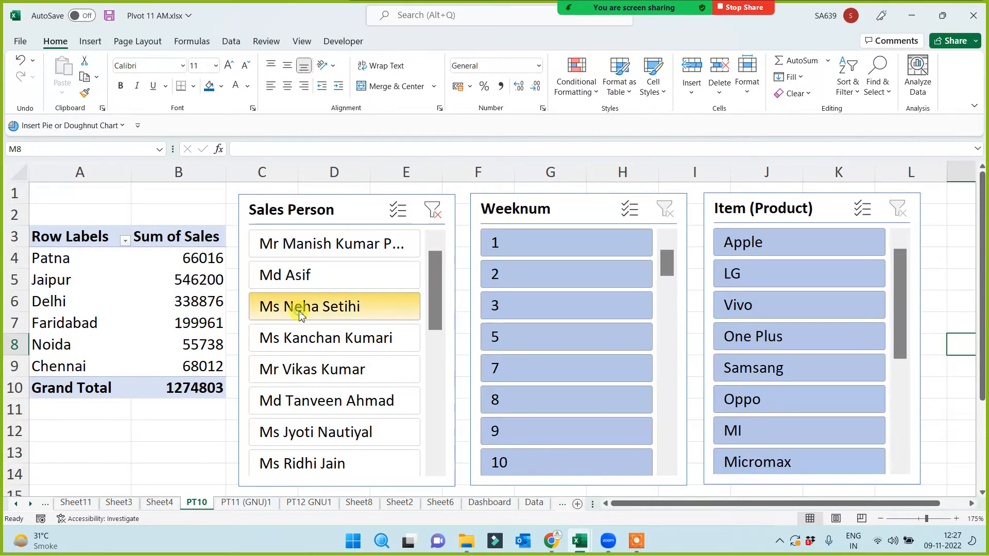
left_click(302, 338)
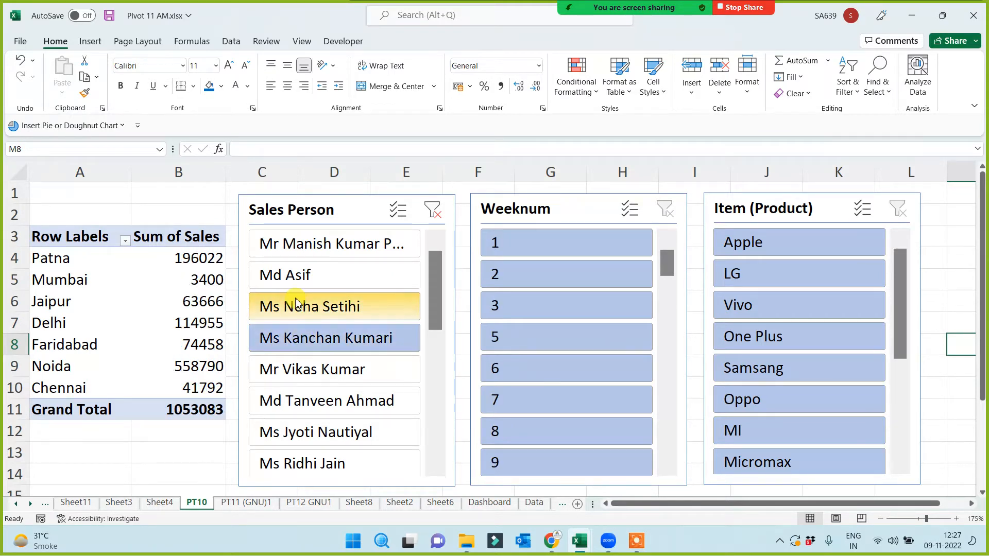
left_click(441, 218)
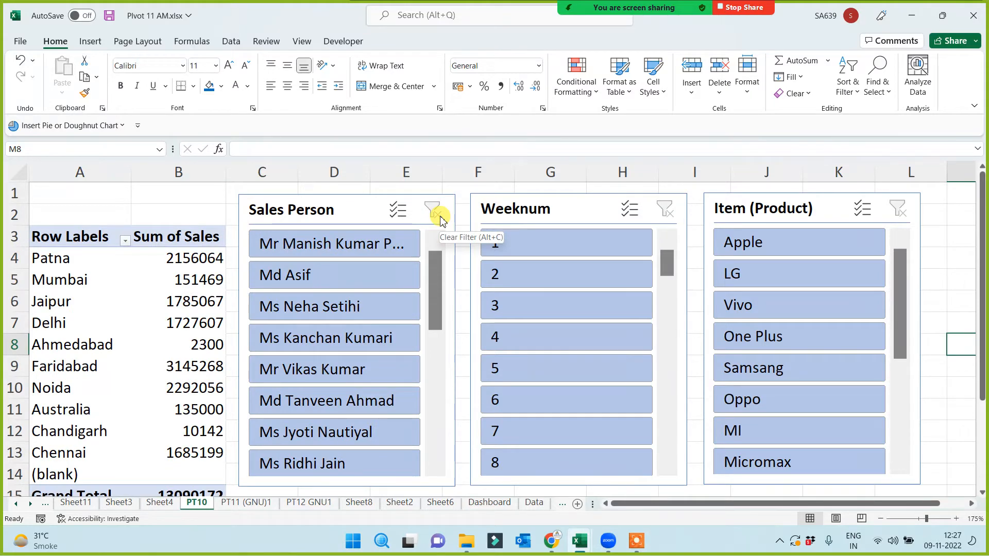
Filter the PivotTable by weeks 1, 2 and 3 in turn with the Weeknum slicer, then clear that filter.
left_click(517, 252)
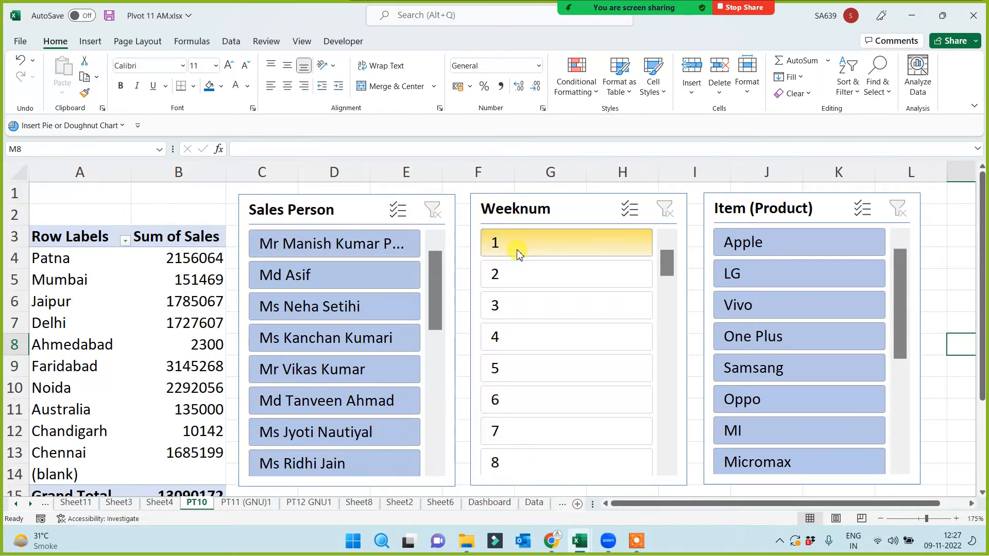
left_click(515, 281)
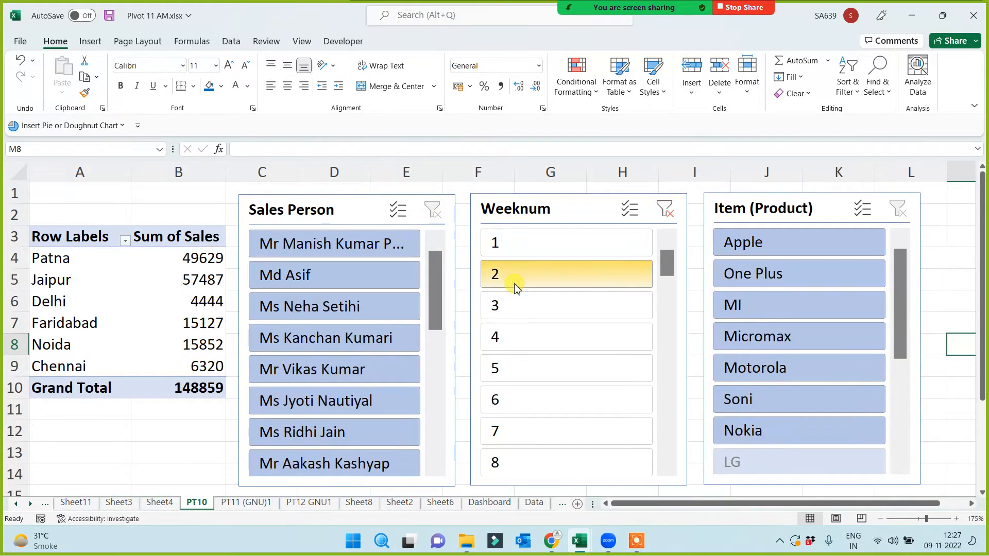
left_click(512, 308)
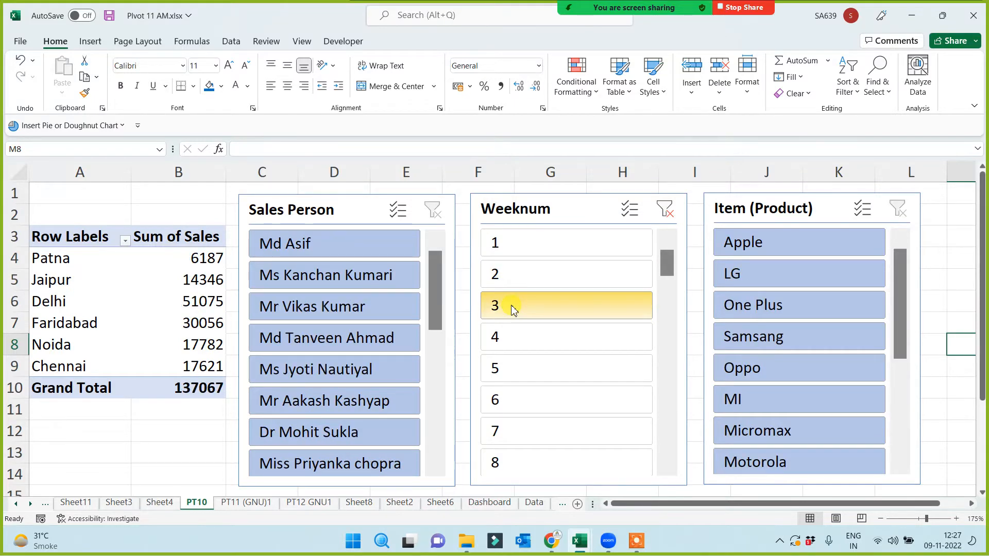
left_click(664, 208)
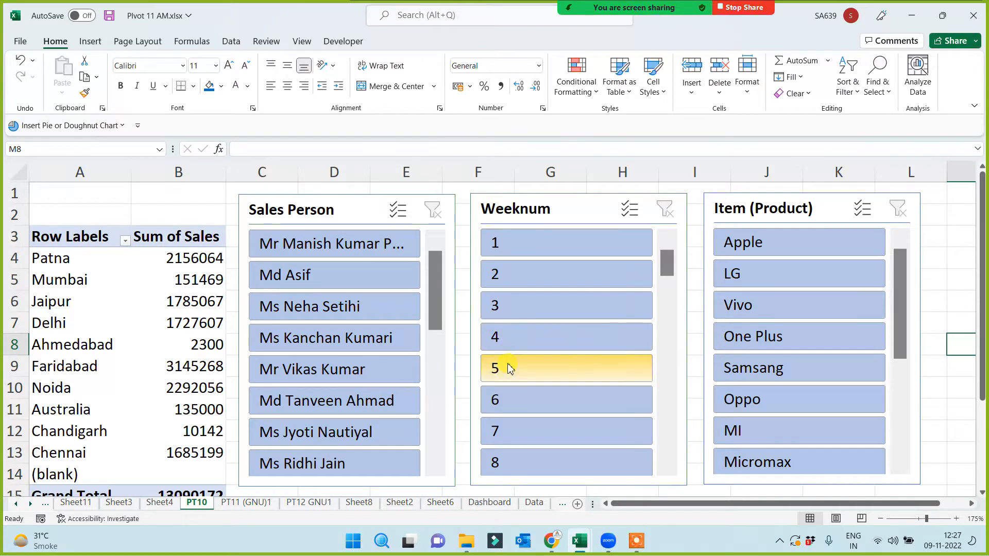
Filter the PivotTable by week 1, switch to week 5, add weeks 1 and 3 to the Weeknum selection, then clear that filter.
left_click(522, 241)
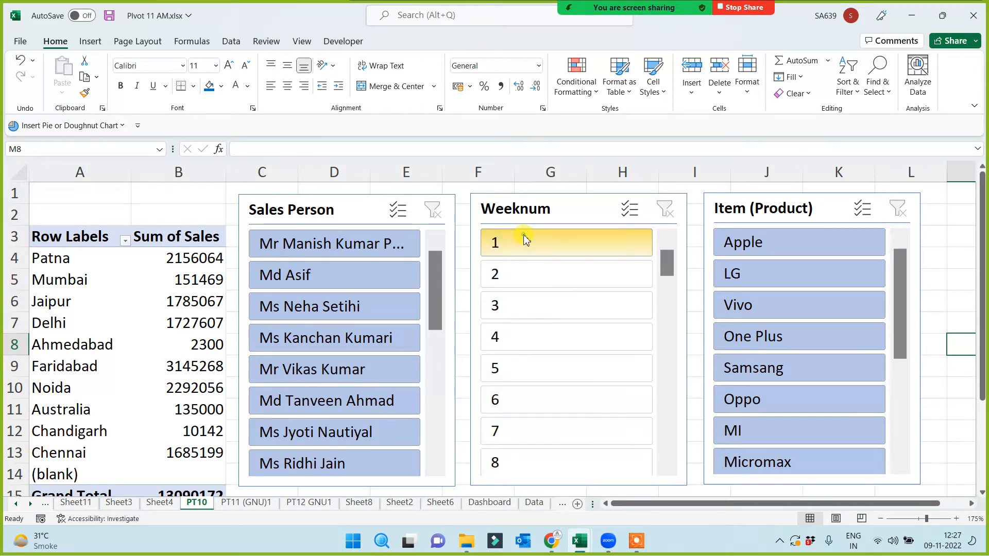
left_click(516, 378)
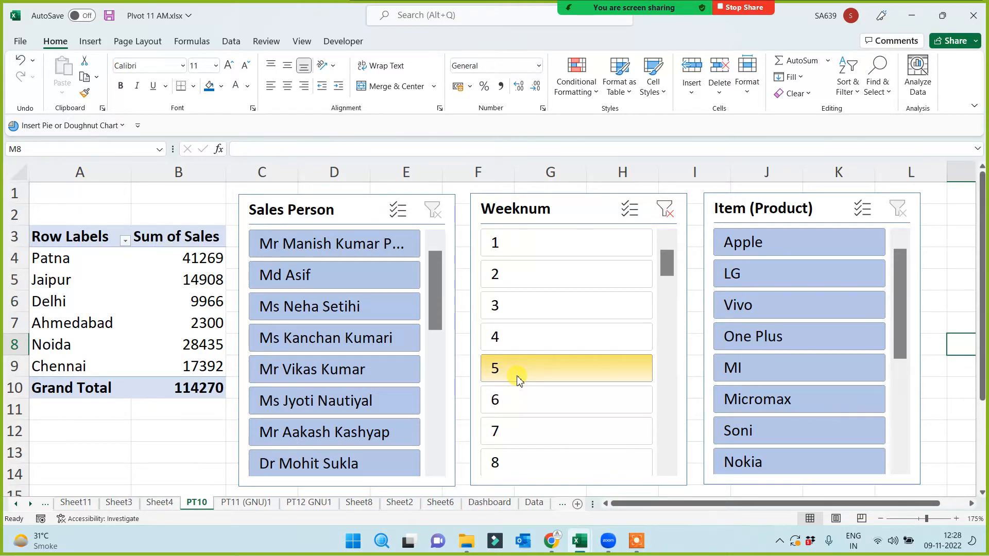
left_click(532, 250, "ctrl")
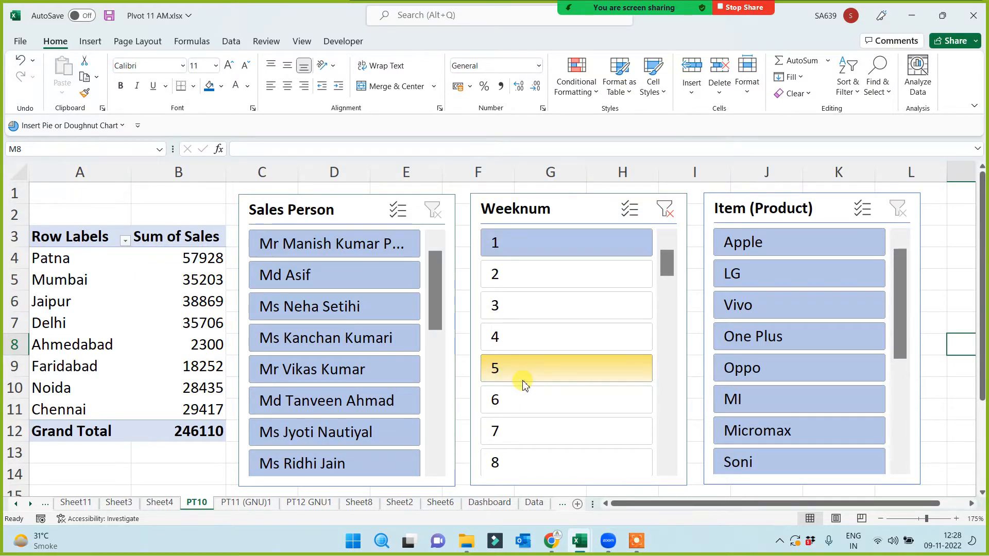
left_click(520, 307, "ctrl")
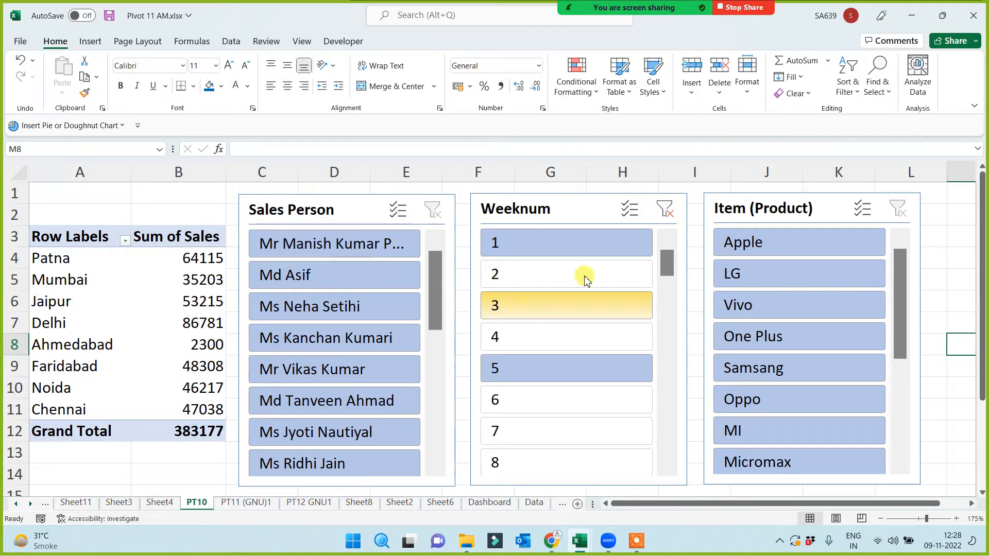
left_click(666, 211)
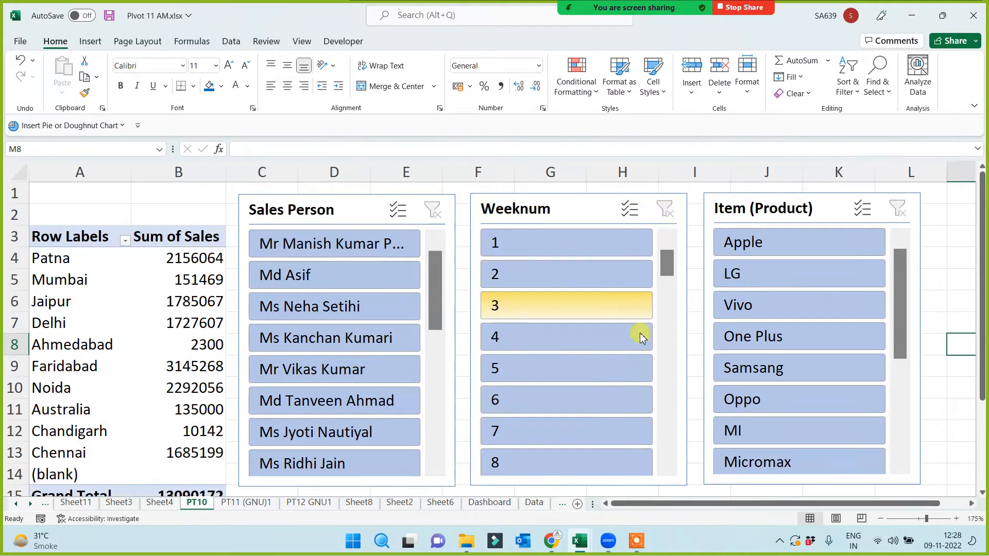
Filter the PivotTable by Apple and One Plus together with the Item (Product) slicer, then clear that filter.
left_click(742, 250)
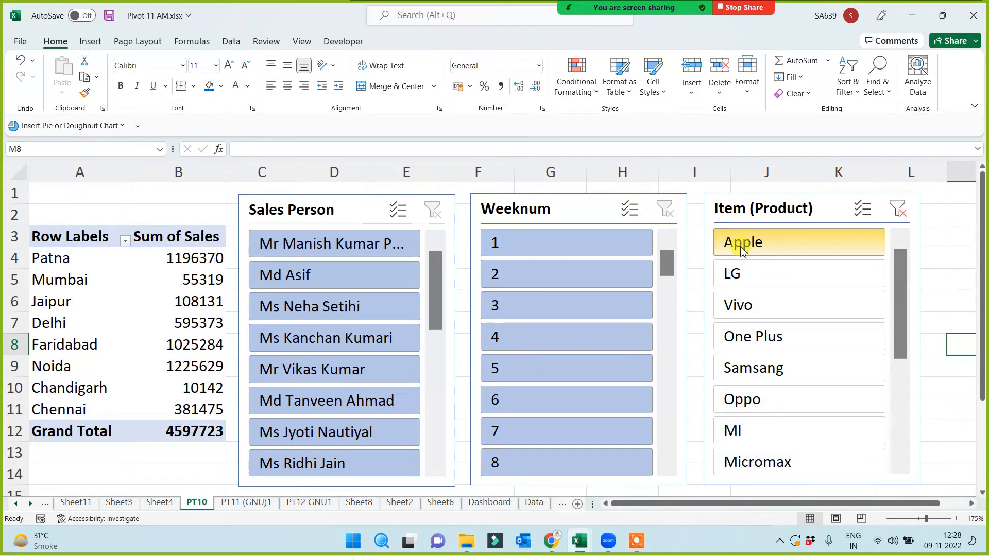
left_click(751, 346, "ctrl")
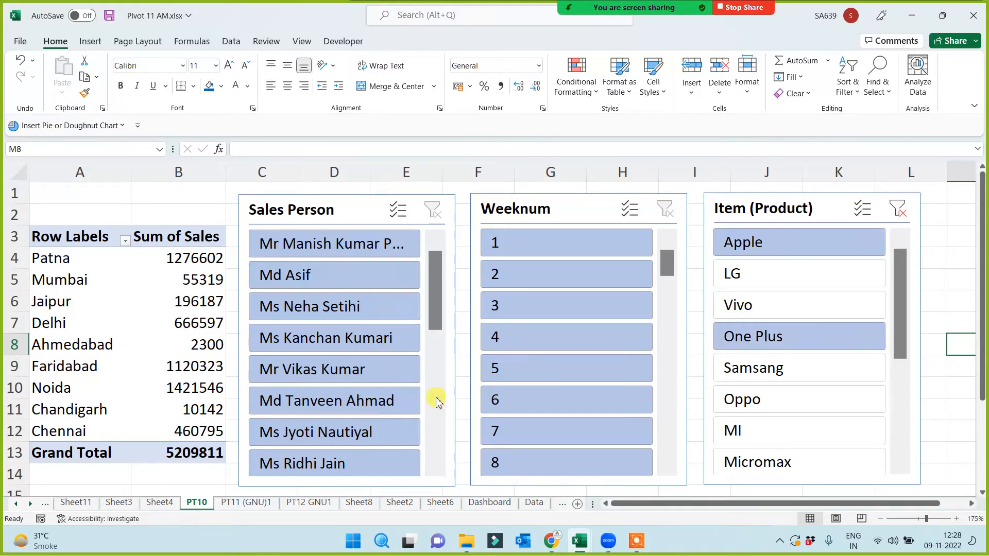
left_click(897, 208)
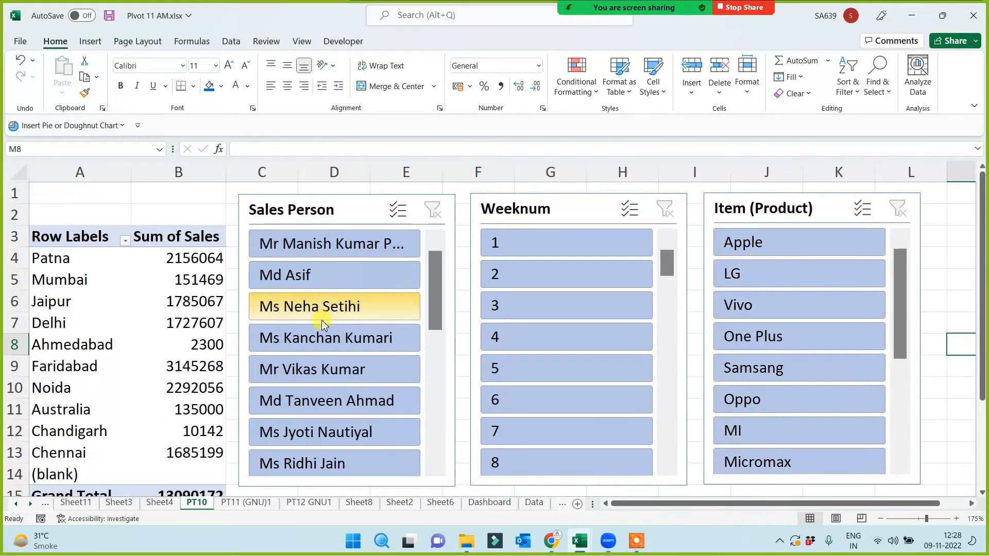
Filter the PivotTable by the third and seventh people together in the Sales Person slicer, then clear that filter.
left_click(302, 312)
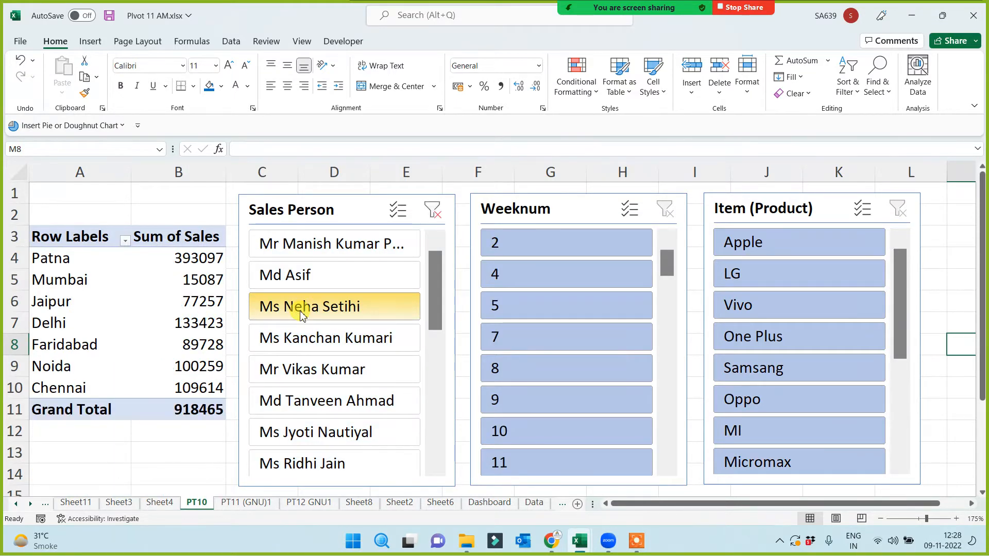
left_click(314, 437, "ctrl")
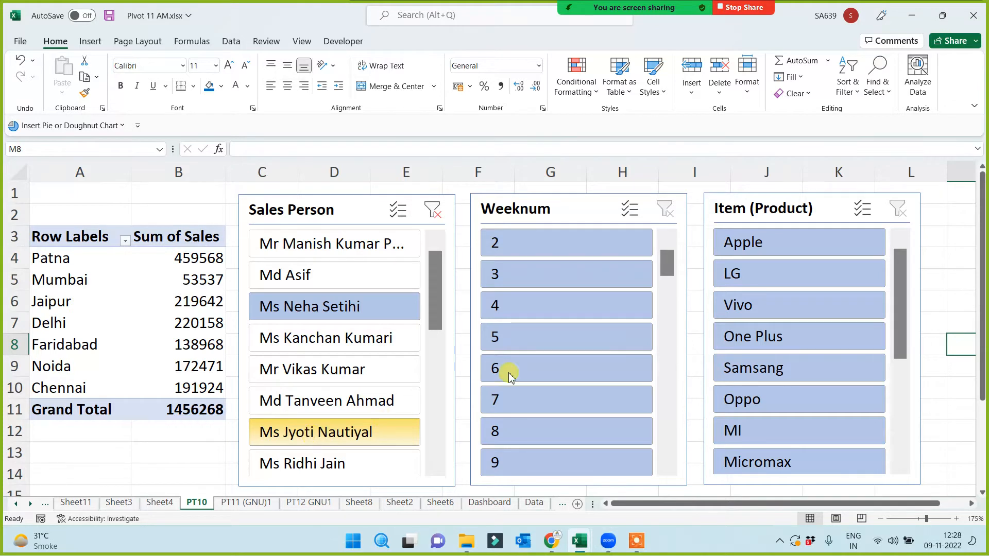
left_click(433, 210)
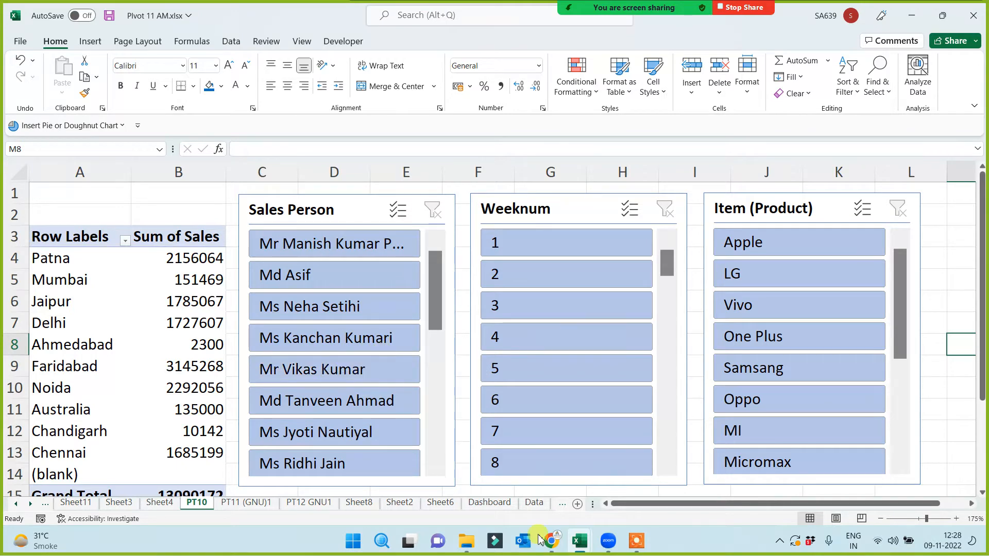
Insert Sales Person, Weeknum and Item (Product) slicers for the PivotTable on the Dashboard sheet.
left_click(491, 504)
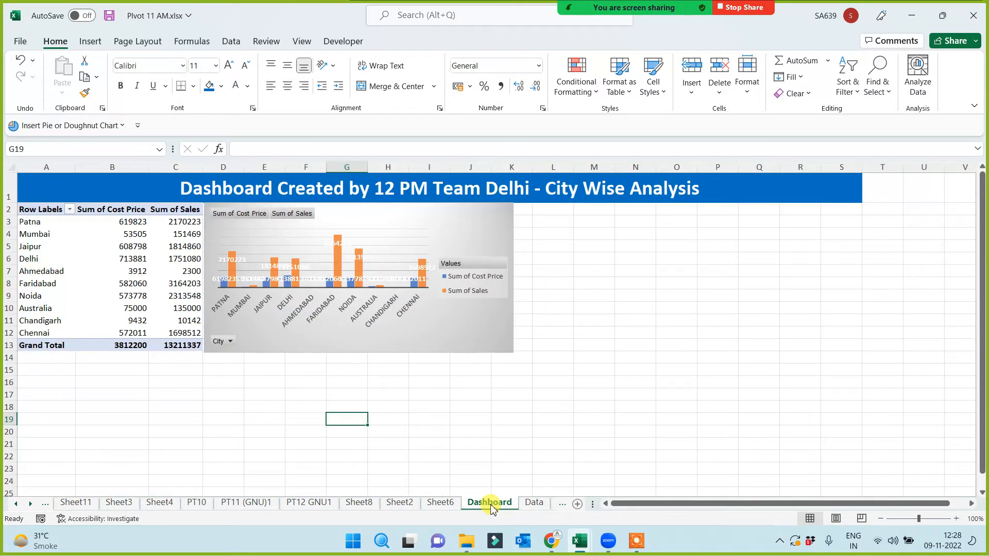
left_click(352, 407)
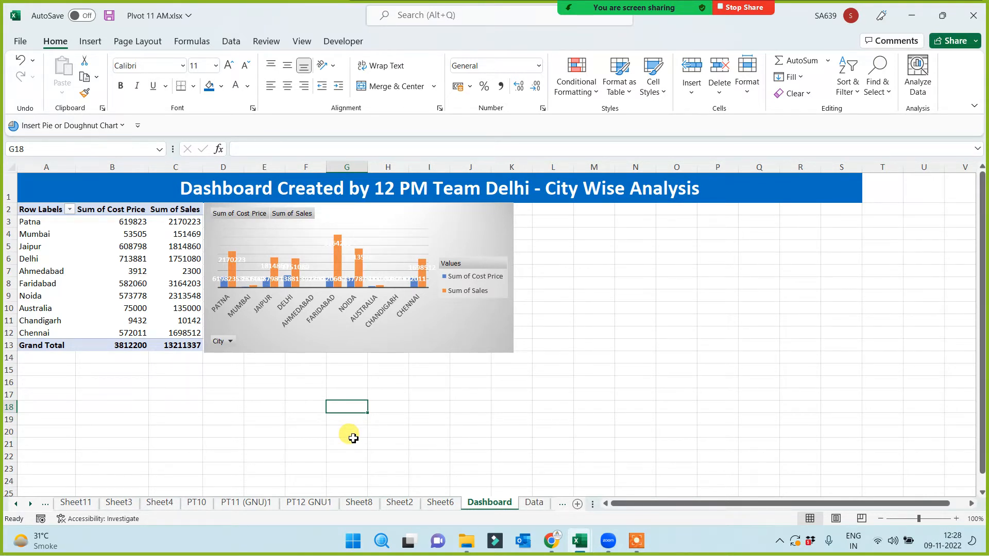
left_click(138, 296)
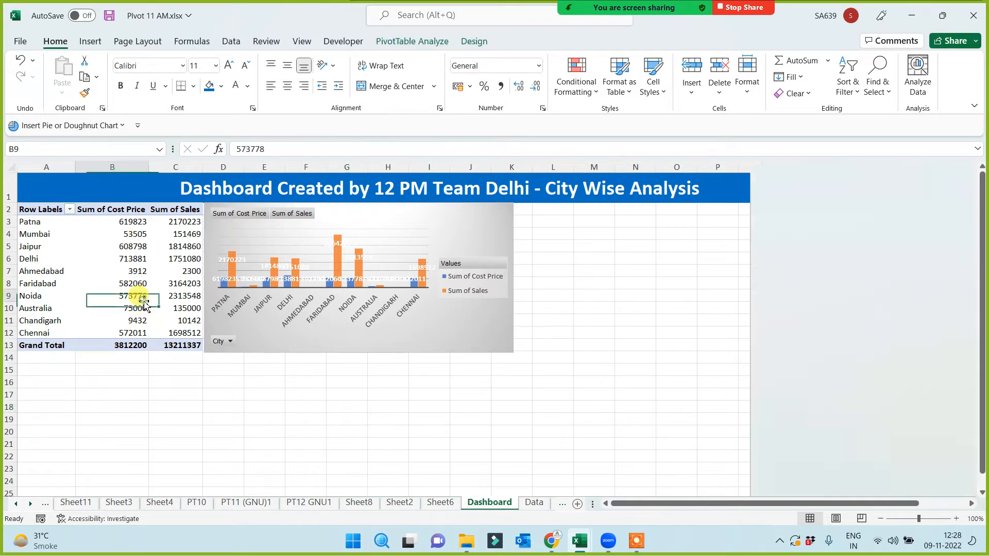
left_click(401, 43)
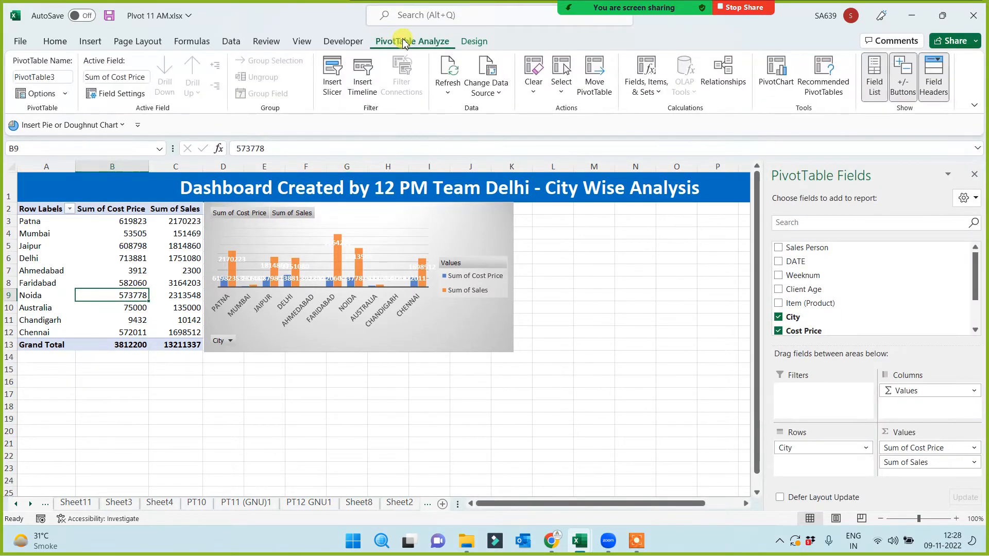
left_click(335, 75)
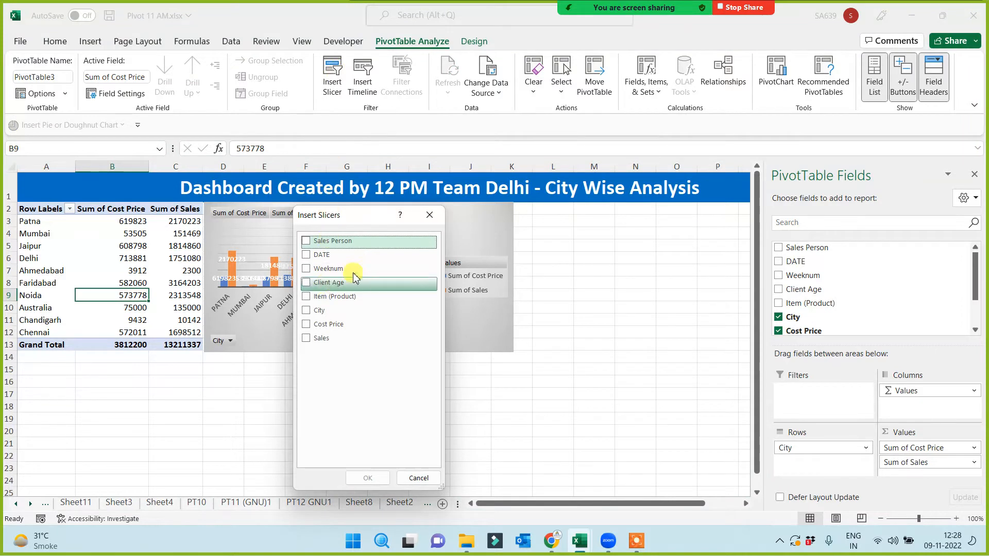
left_click(307, 242)
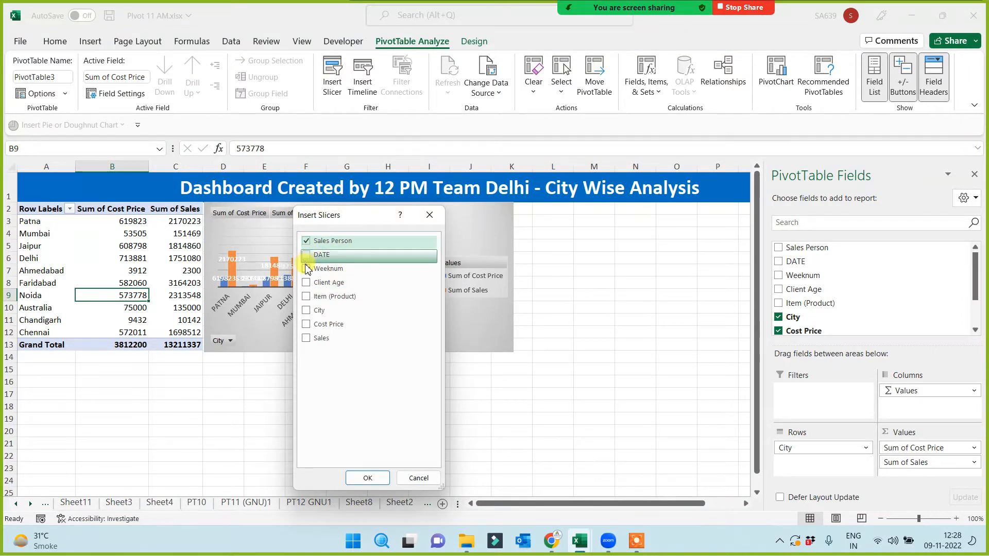
left_click(307, 269)
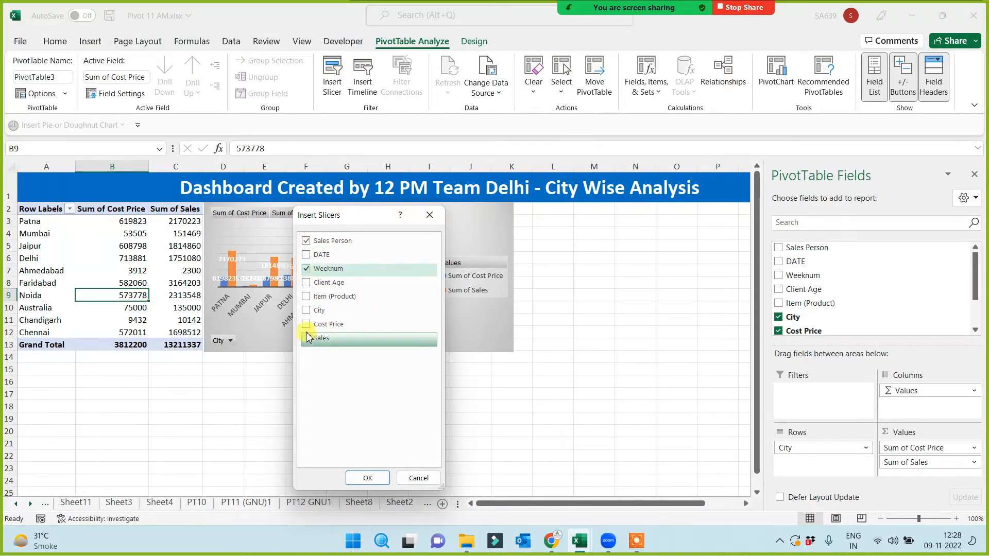
left_click(307, 297)
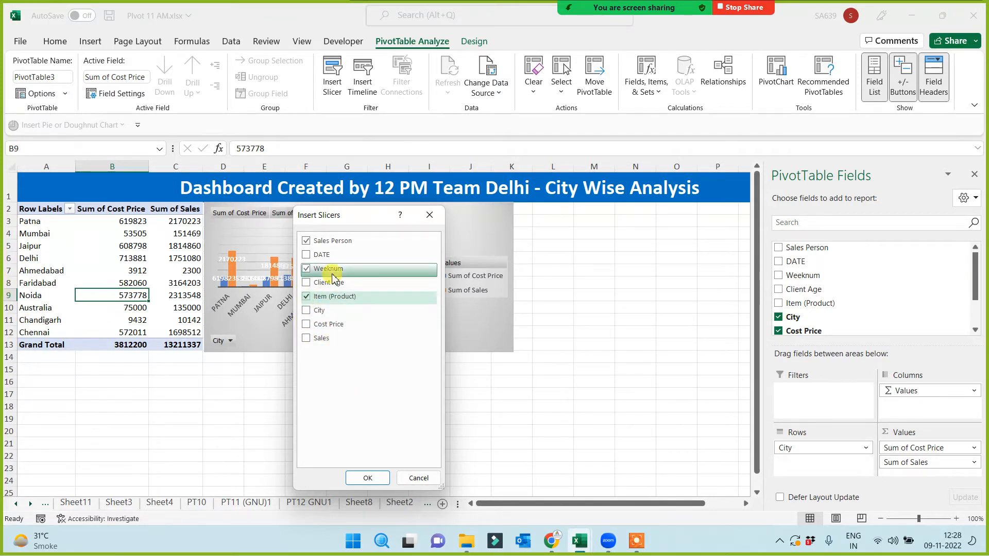
left_click(367, 479)
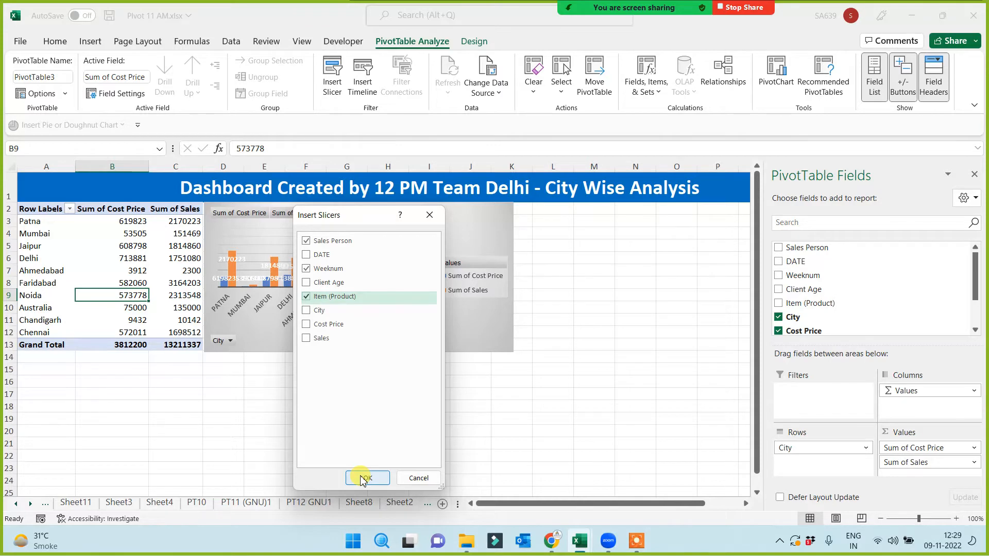
left_click(362, 478)
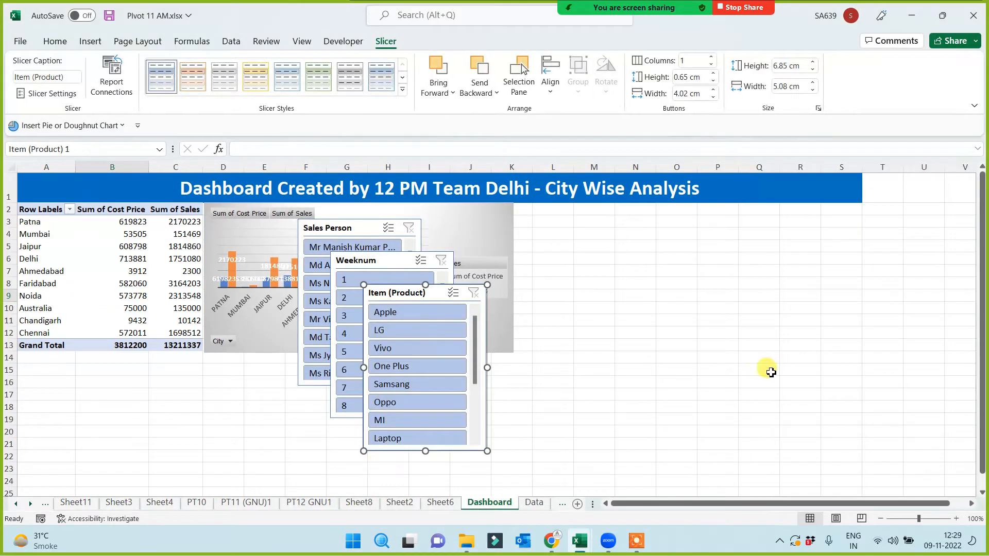
Place the Item (Product) slicer beside the chart and the Weeknum slicer next to it, narrowing the Weeknum slicer slightly.
left_click_drag(387, 285, 546, 214)
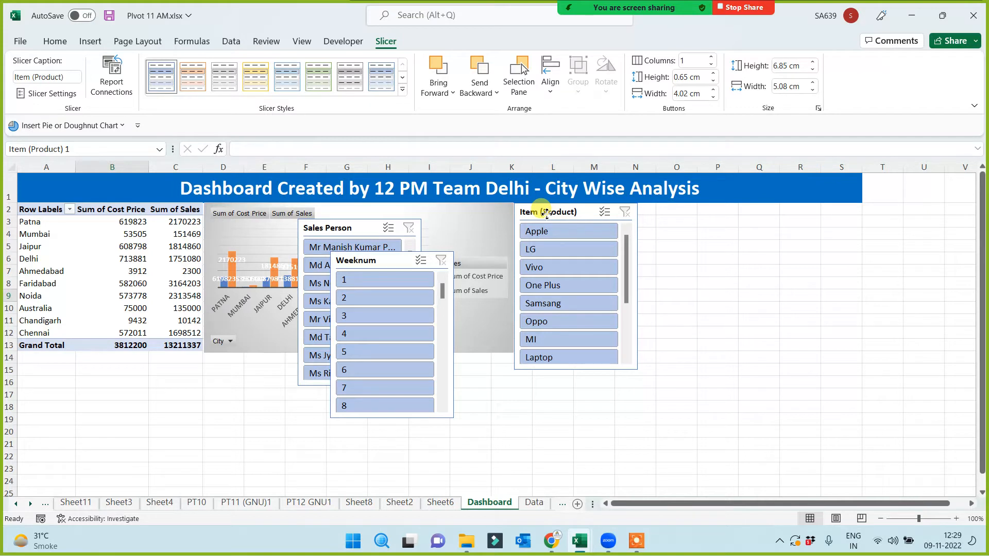
left_click_drag(547, 214, 546, 215)
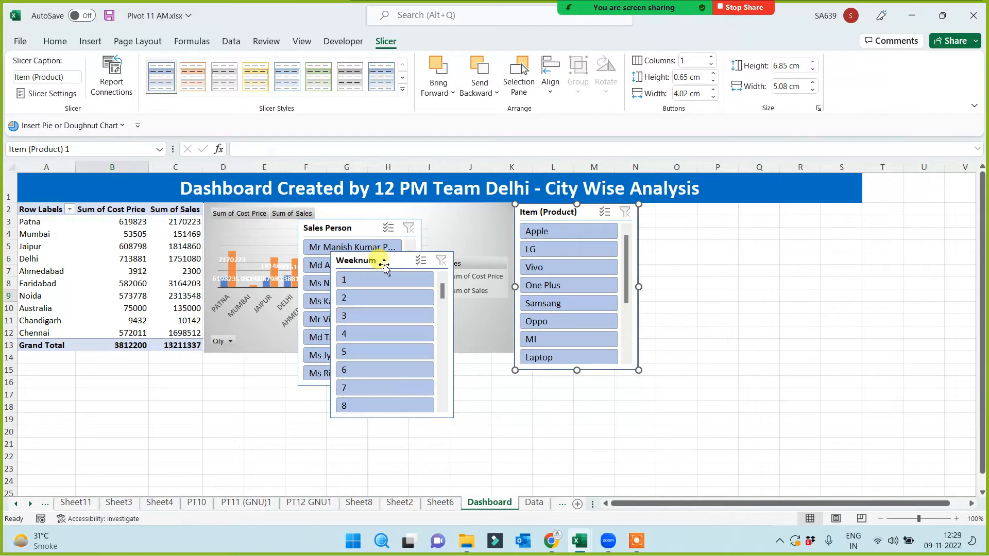
left_click_drag(382, 261, 696, 217)
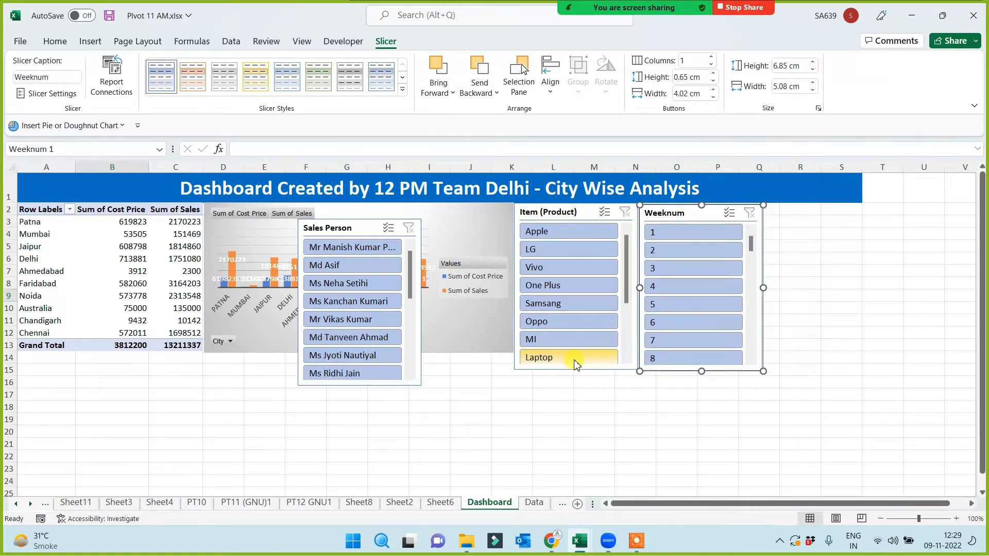
left_click_drag(764, 288, 758, 287)
Widen column Q and fit the Sales Person slicer beside the Weeknum slicer, ending at the title banner's edge.
left_click_drag(394, 228, 842, 292)
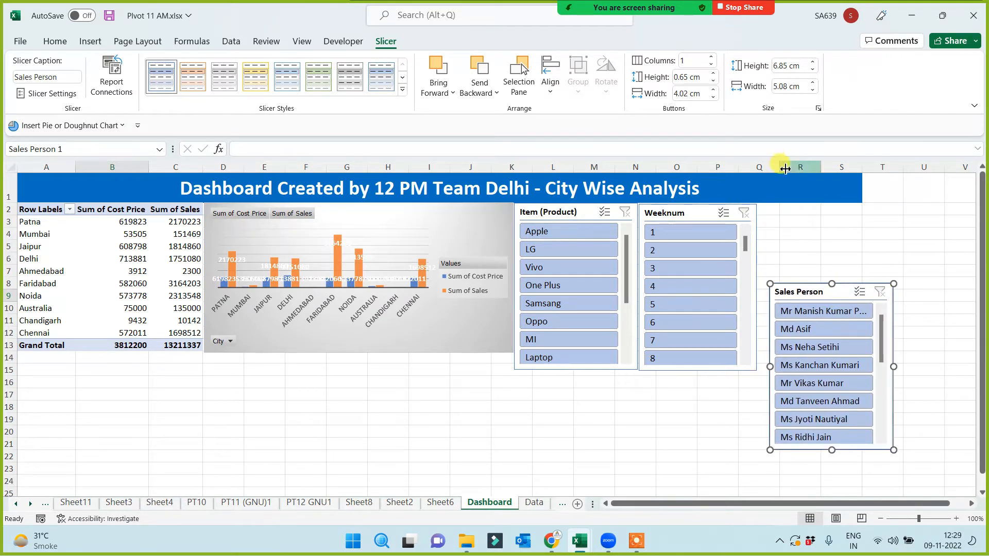
left_click_drag(780, 167, 800, 176)
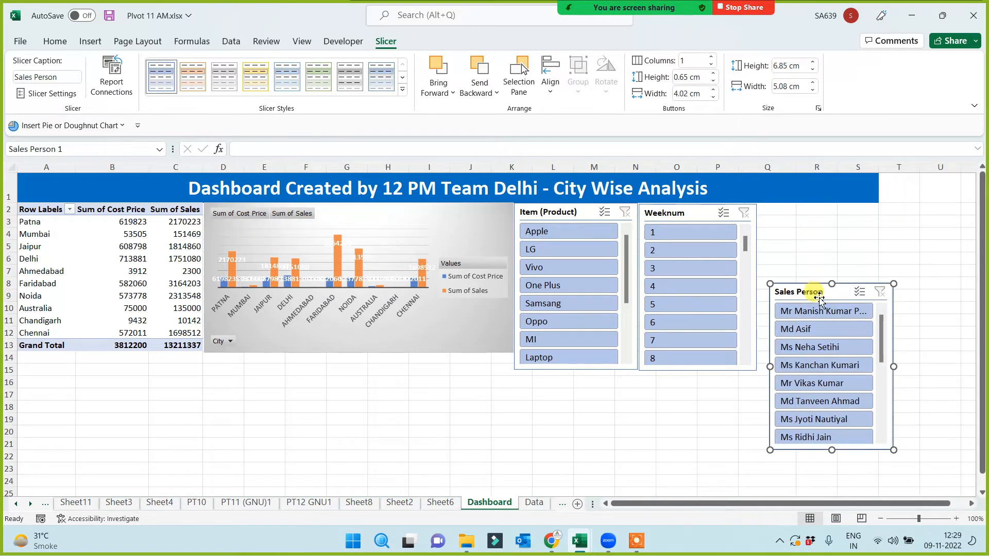
left_click_drag(811, 291, 807, 219)
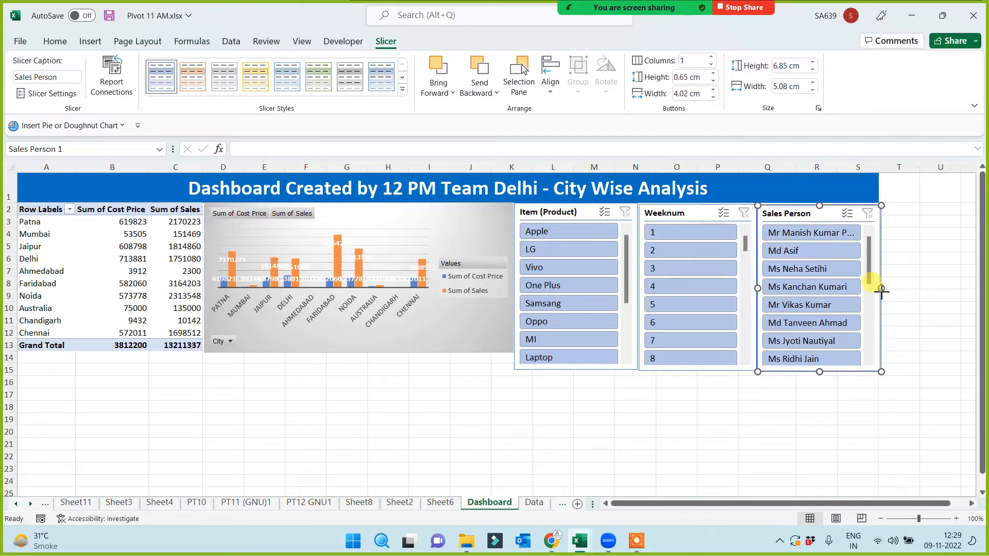
left_click_drag(881, 288, 878, 288)
left_click(680, 394)
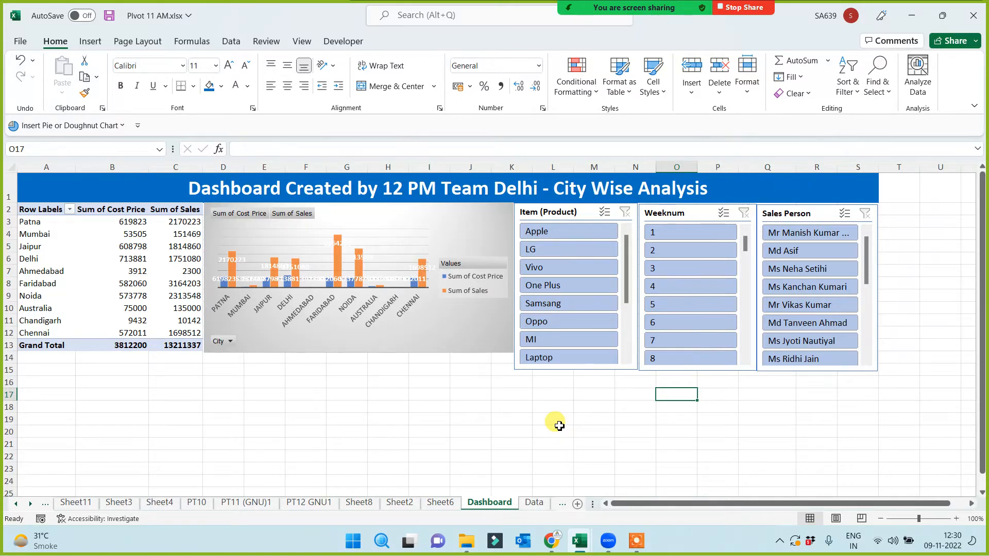
Adjust the PivotChart's height so its lower edge lines up with the PivotTable's Grand Total row, then deselect it.
left_click(380, 351)
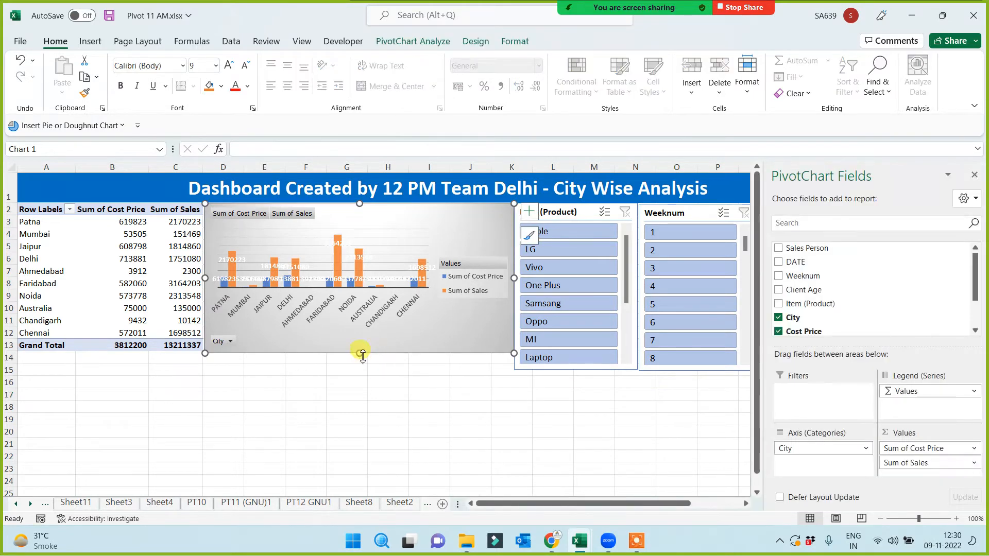
mouse_move(363, 356)
left_mouse_down()
mouse_move(356, 419)
mouse_move(356, 353)
mouse_move(362, 361)
left_mouse_up()
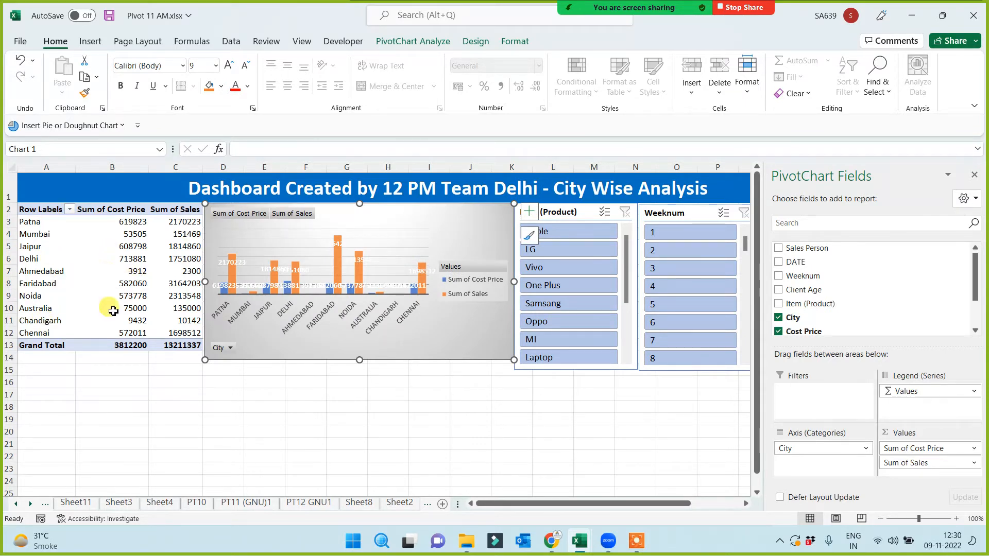
mouse_move(359, 363)
left_mouse_down()
mouse_move(354, 343)
mouse_move(356, 352)
left_mouse_up()
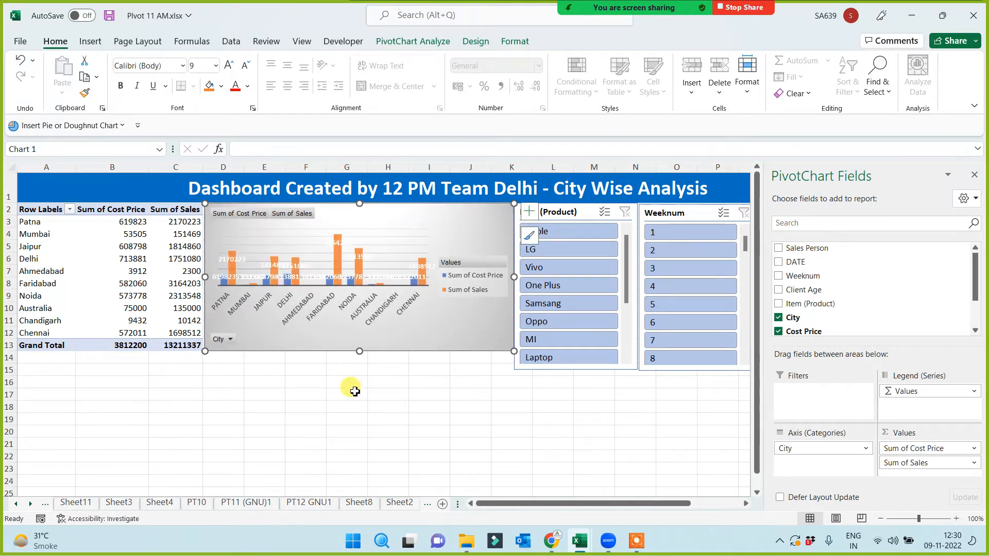
left_click(647, 418)
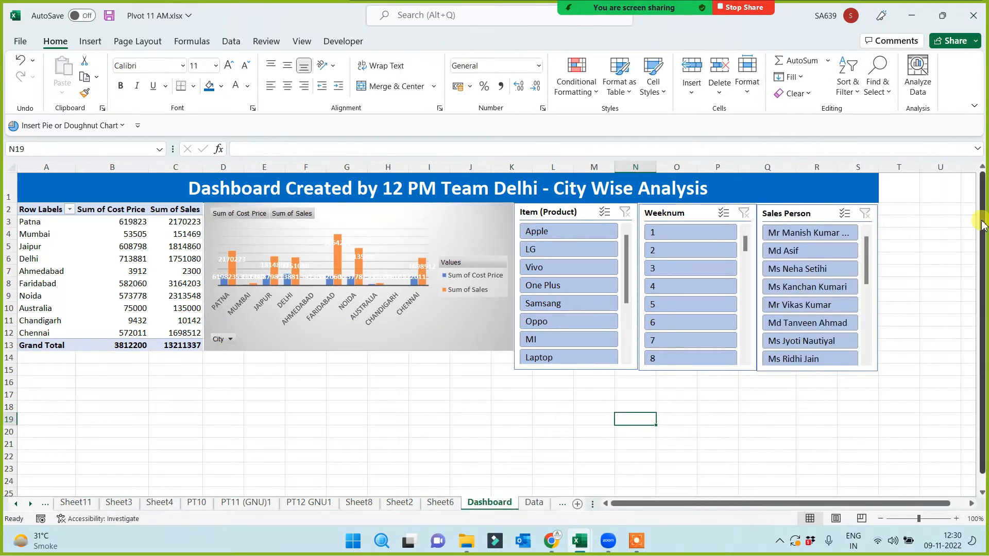
Shorten the Item (Product) and Weeknum slicers to line up with the PivotChart's lower edge.
left_click(573, 371)
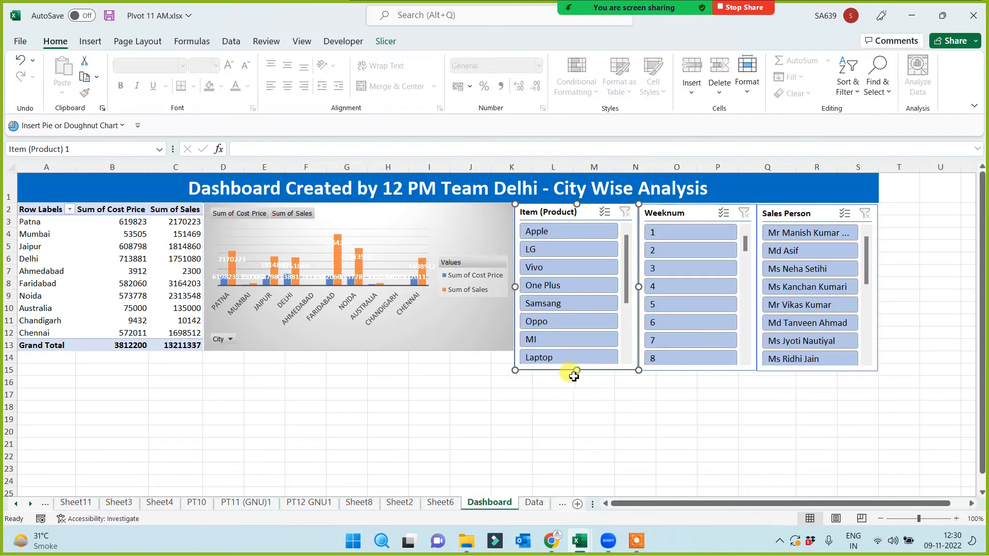
mouse_move(574, 365)
left_mouse_down()
mouse_move(571, 349)
mouse_move(579, 351)
left_mouse_up()
left_click(691, 371)
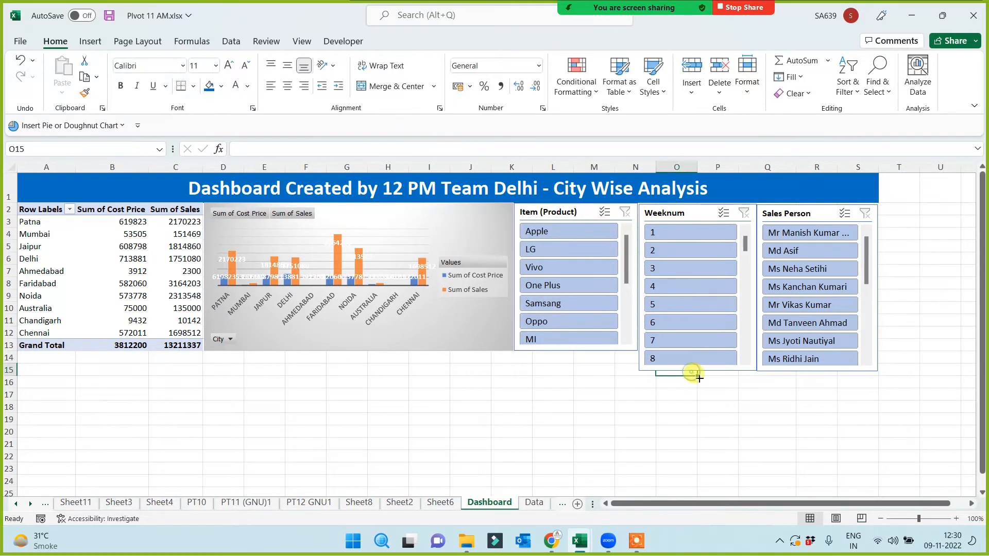
left_click(698, 371)
left_click_drag(698, 371, 699, 350)
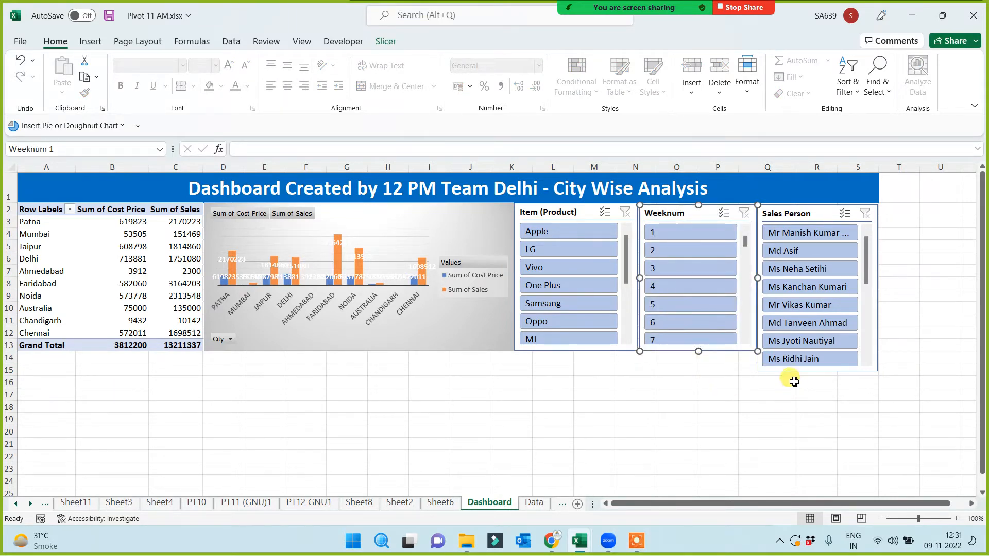
Shorten the Sales Person slicer to line up with the lower edge of the other slicers, then deselect it.
left_click(807, 371)
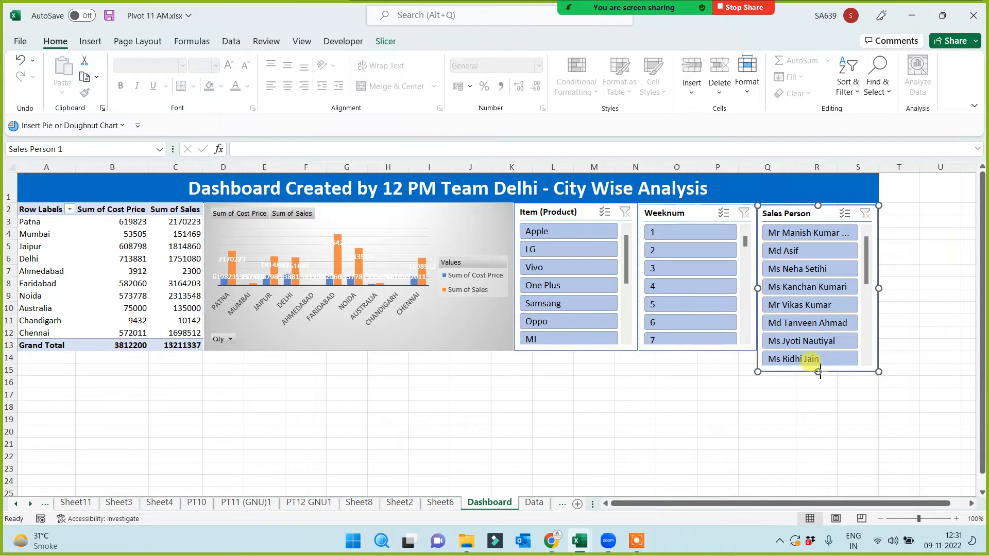
left_click_drag(818, 370, 820, 350)
left_click(689, 408)
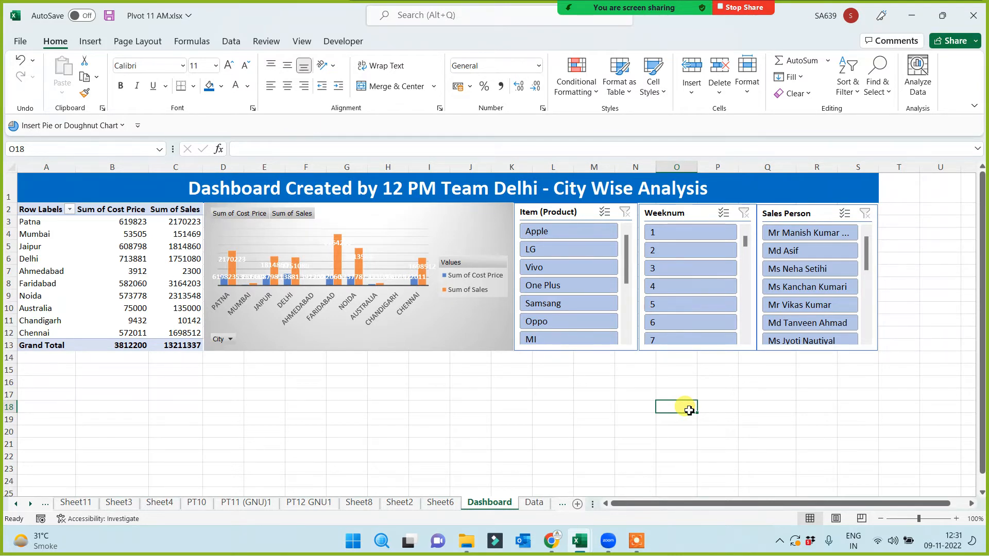
On the Data sheet, copy the cell format of the "Pivot Chart" topic to the "use of timeline" topic with Format Painter.
left_click(534, 502)
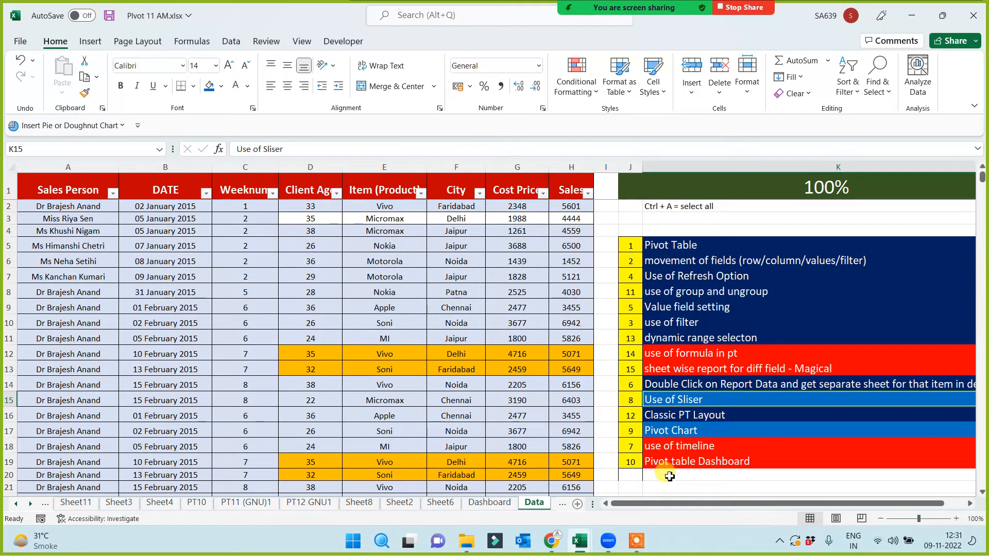
left_click(675, 430)
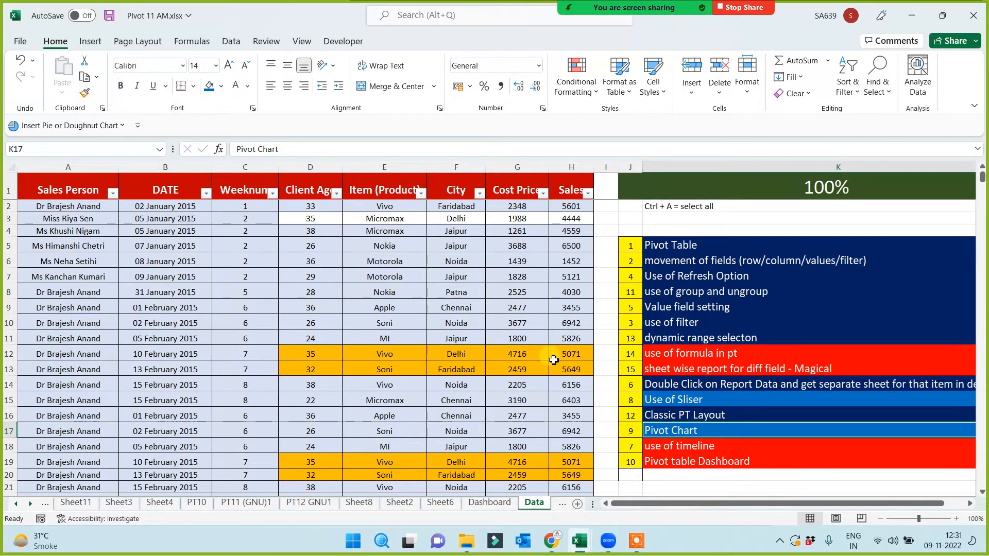
left_click(85, 93)
left_click(683, 448)
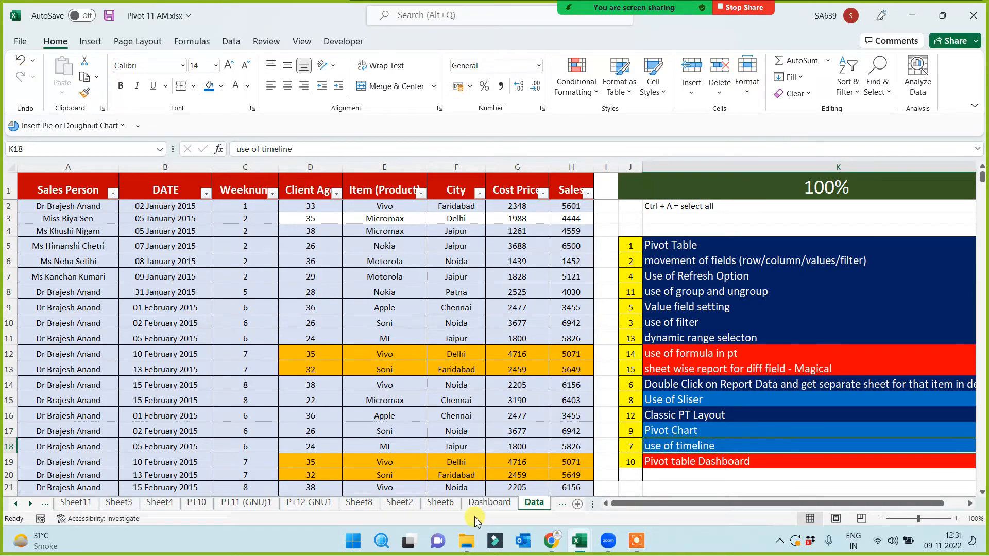
Insert a timeline for the DATE field from the PivotTable on the Dashboard sheet.
left_click(489, 503)
left_click(44, 359)
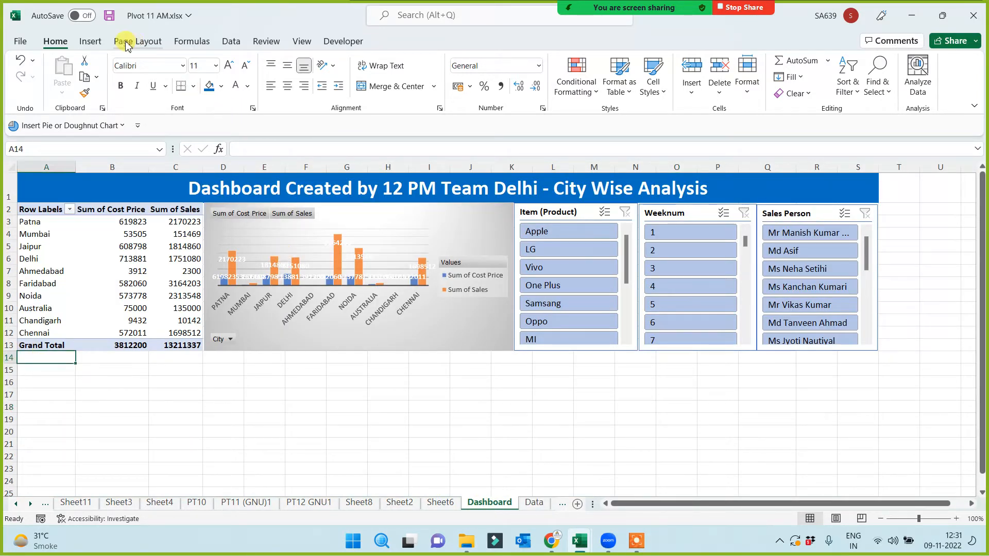
left_click(91, 258)
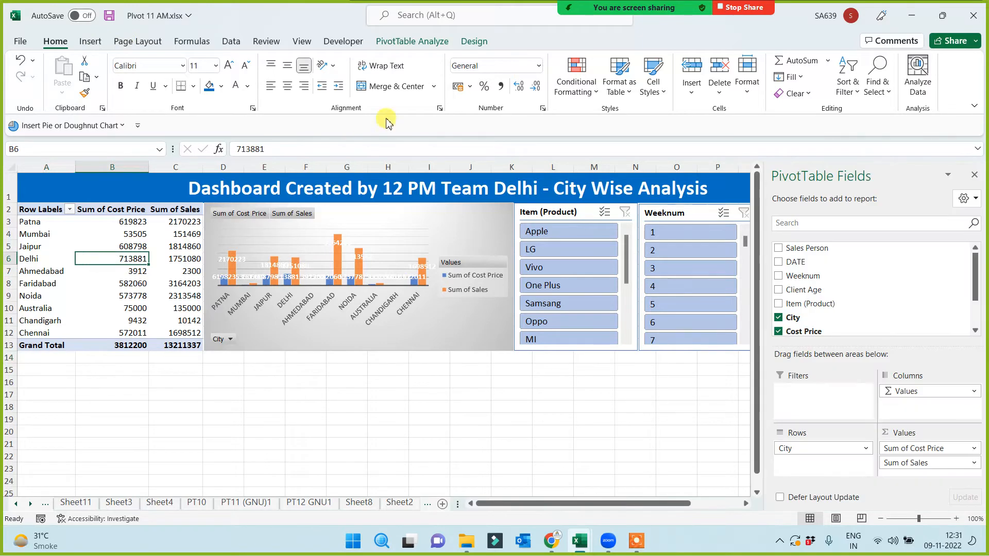
left_click(418, 45)
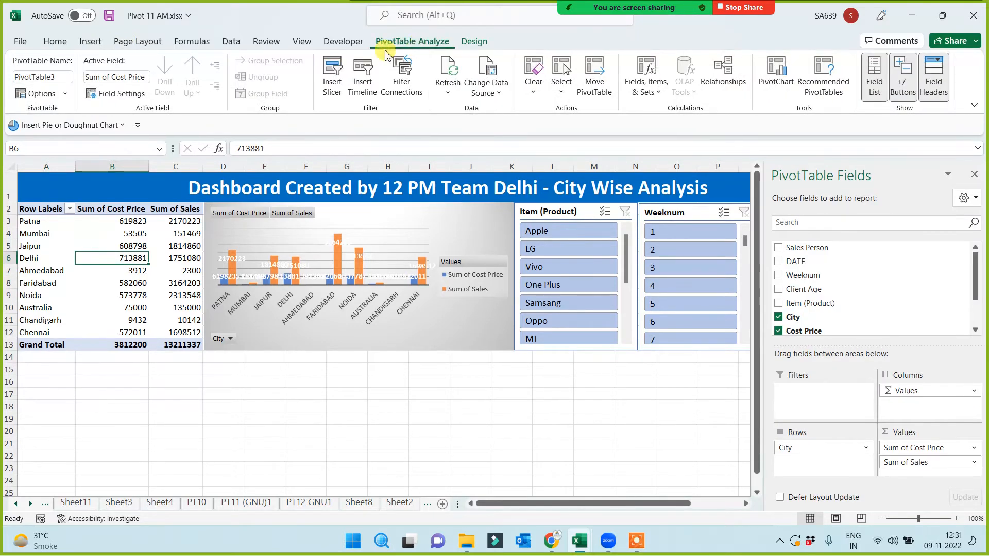
left_click(363, 82)
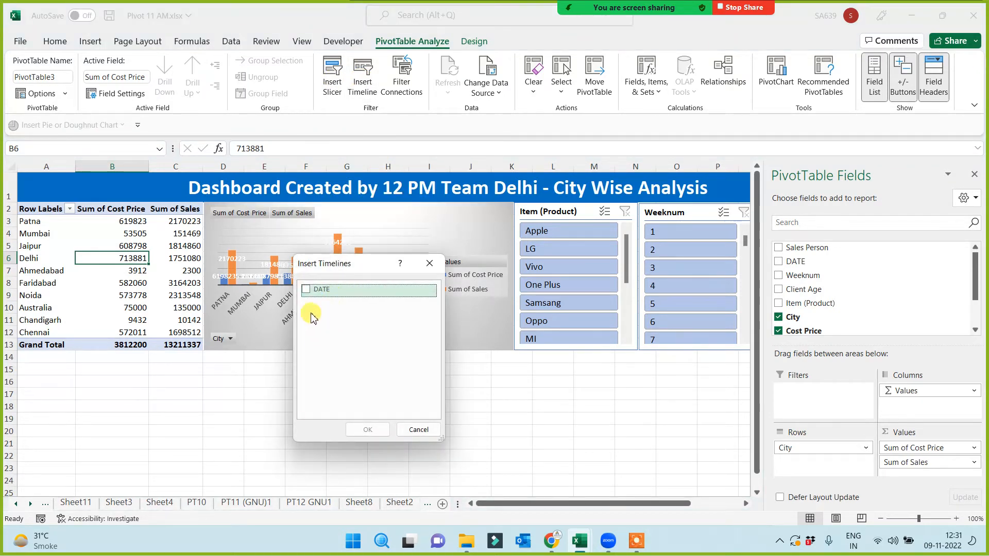
left_click(305, 292)
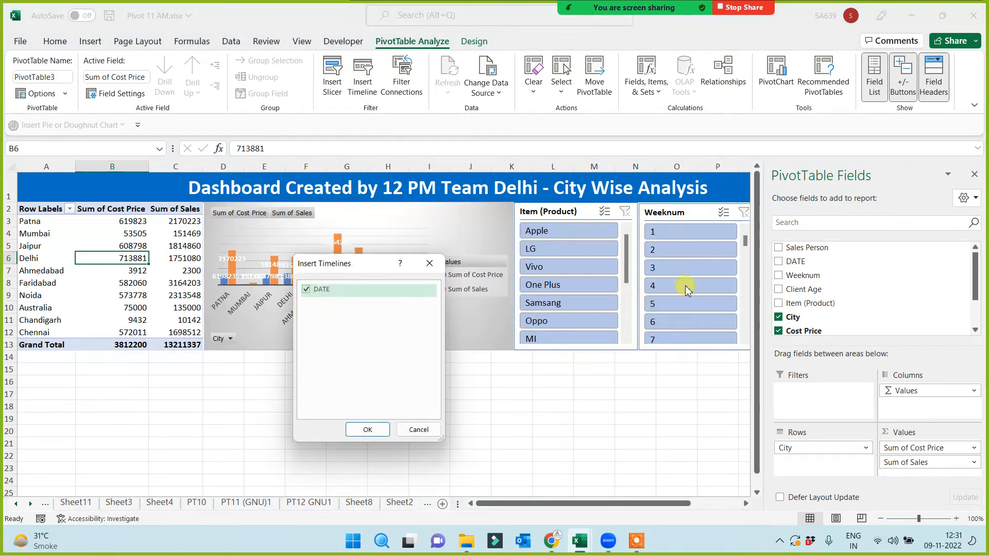
left_click(369, 429)
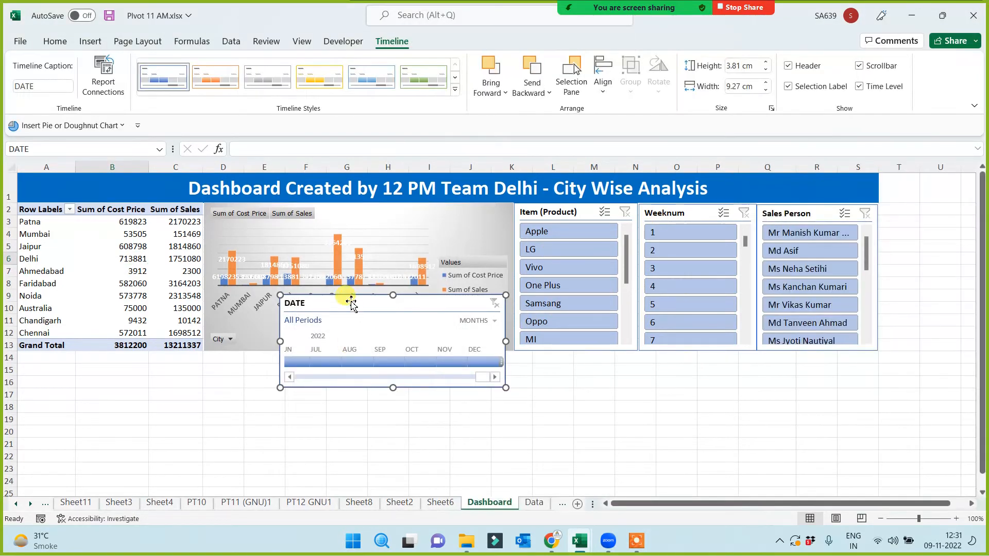
Place the DATE timeline directly below the PivotTable and widen it to about 35.33 cm, ending at the title banner's edge.
left_click_drag(321, 336, 90, 359)
left_click_drag(245, 399, 879, 412)
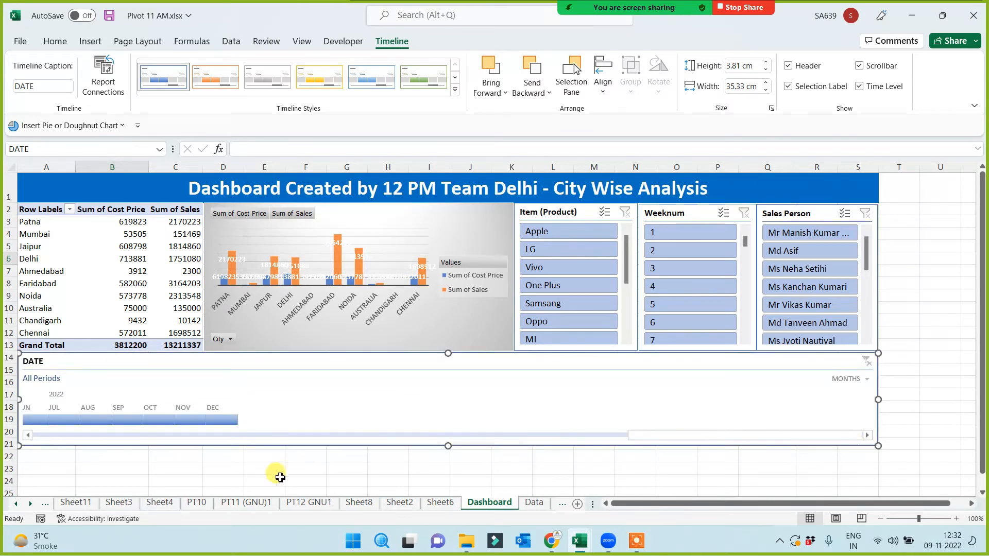
Filter the timeline by single months in turn, including Feb 2017, Dec 2016, Jul 2016, Apr 2016 and finally Jan 2016.
left_click_drag(689, 432, 73, 457)
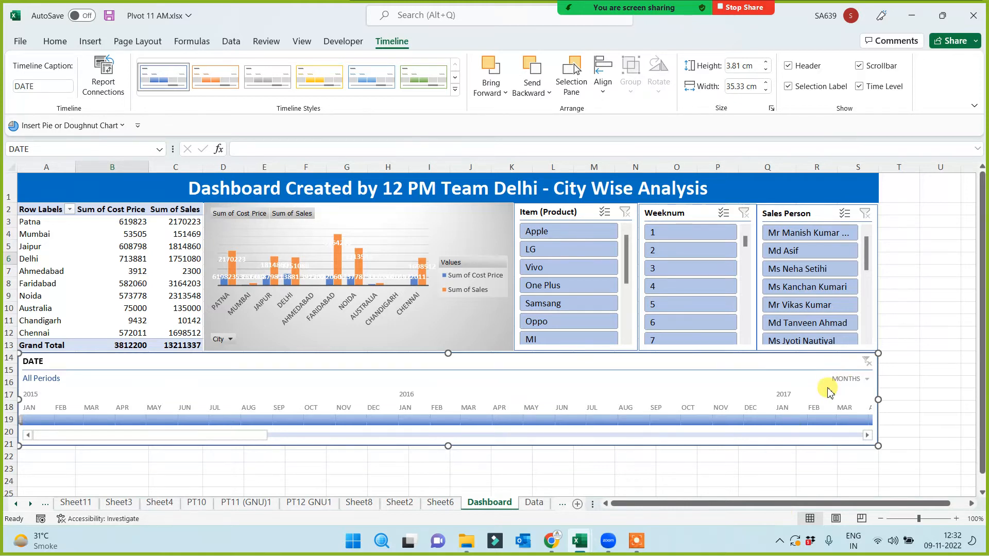
left_click(822, 420)
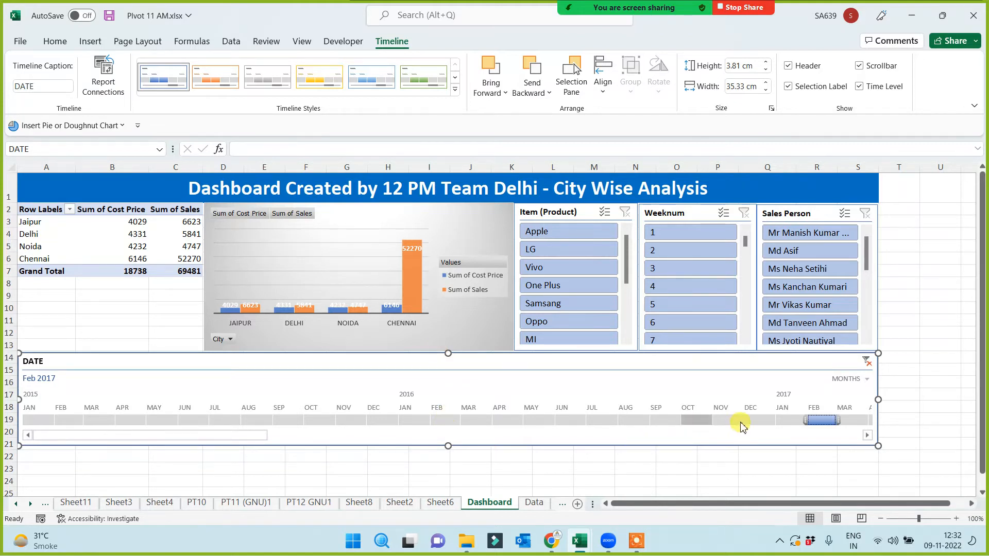
left_click(757, 420)
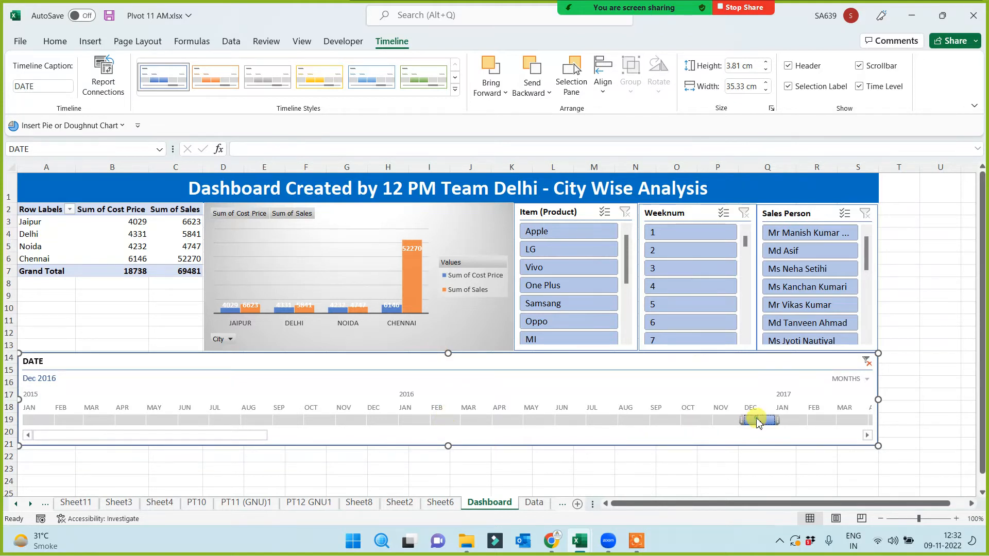
left_click(696, 420)
left_click(608, 421)
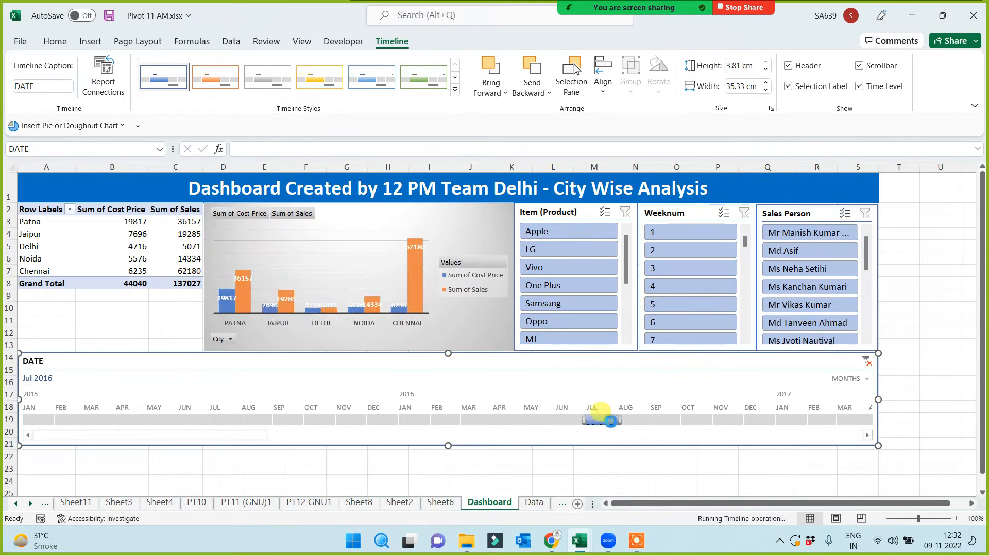
left_click(548, 422)
left_click(496, 421)
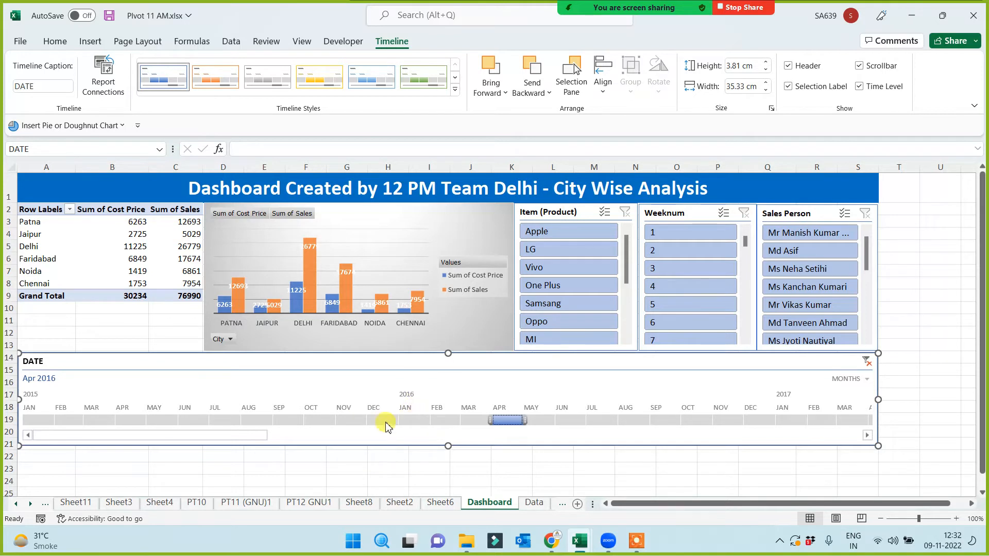
left_click(416, 421)
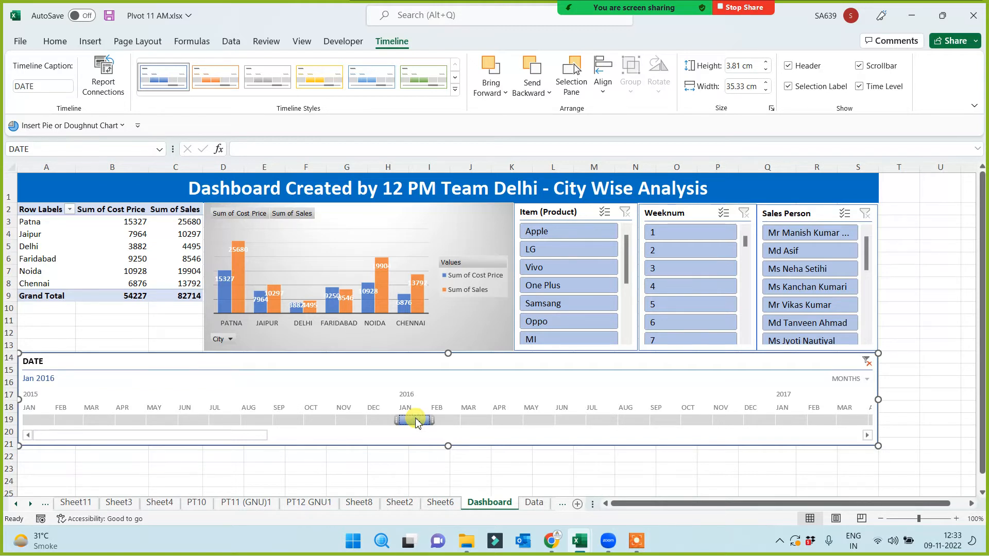
Filter the timeline by Jan - Apr 2016, Q1 2016 and all of 2015 in turn, and clear the timeline filter.
left_click_drag(417, 422, 496, 420)
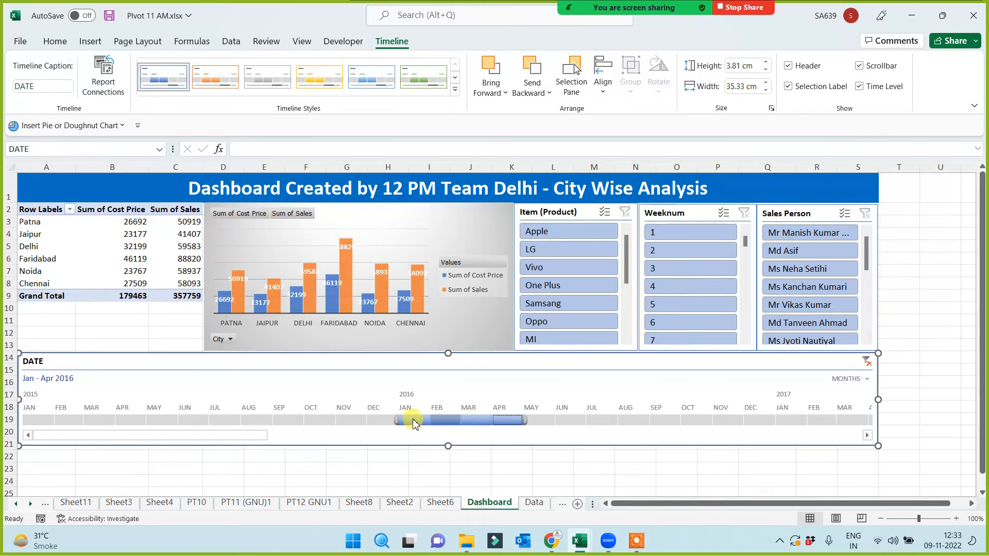
left_click_drag(414, 422, 471, 417)
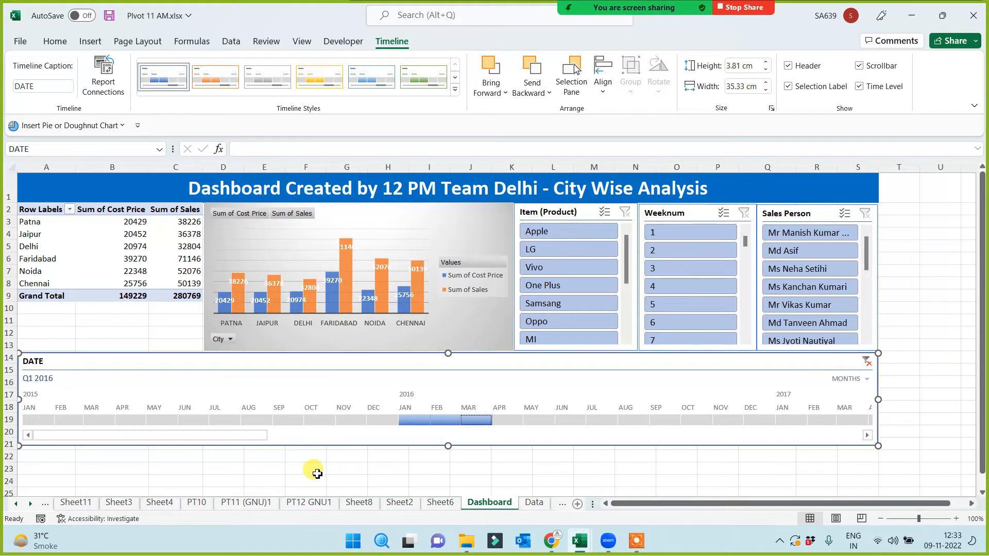
left_click_drag(34, 423, 389, 426)
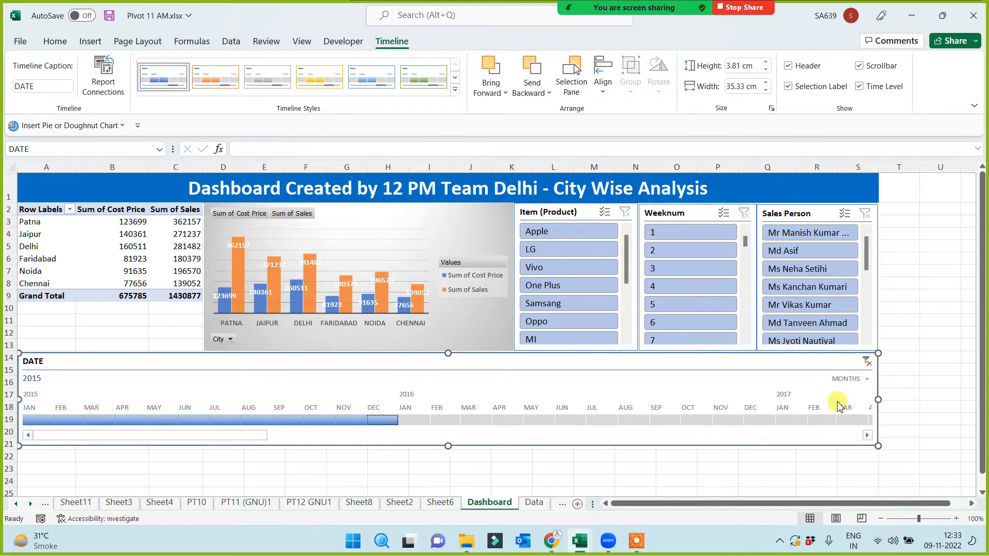
left_click(868, 363)
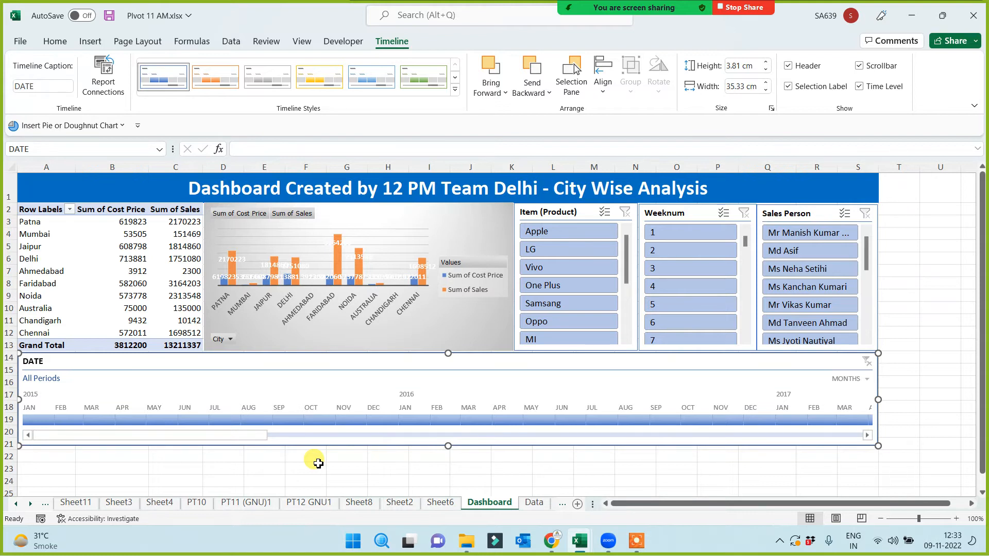
Try several light timeline styles on the DATE timeline, including the light blue, grey and yellow ones.
left_click(315, 79)
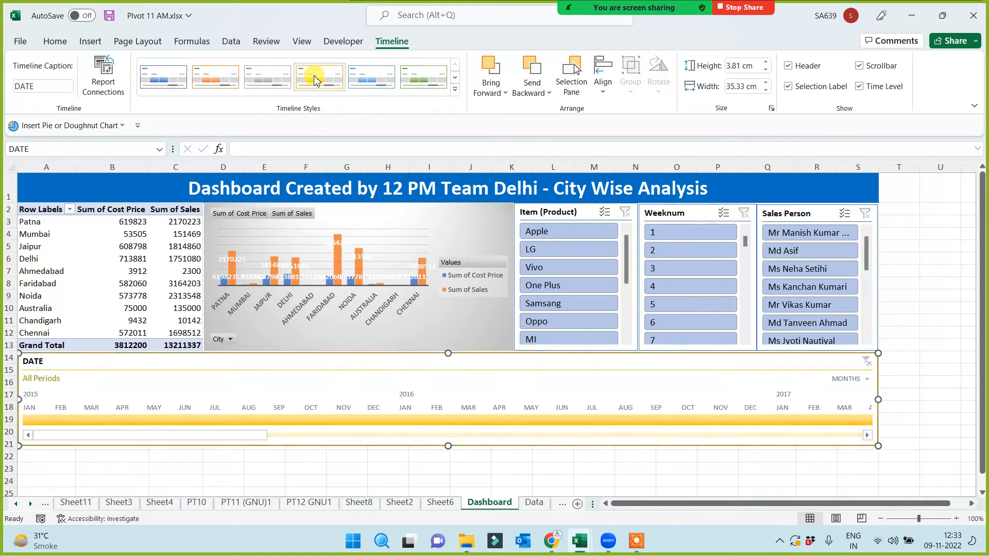
left_click(384, 80)
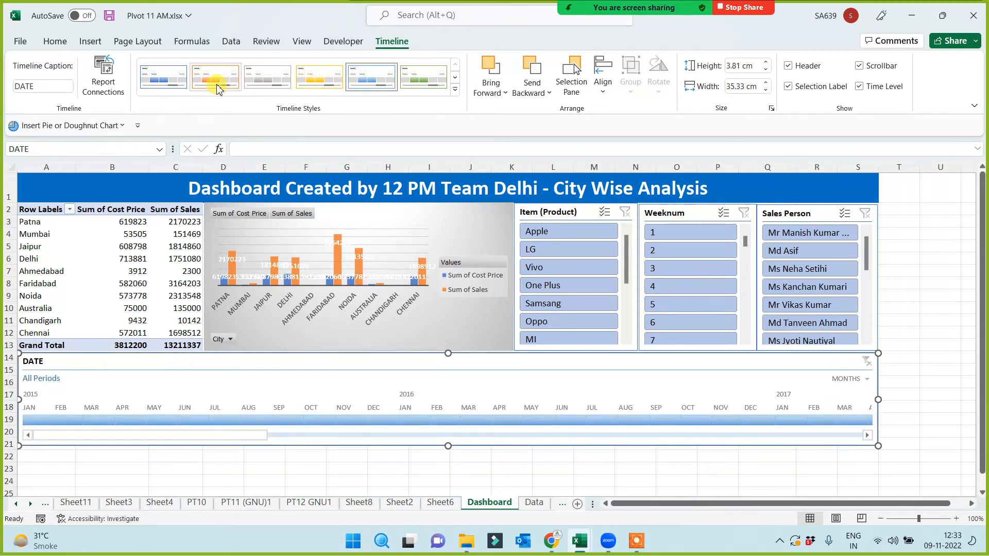
left_click(157, 80)
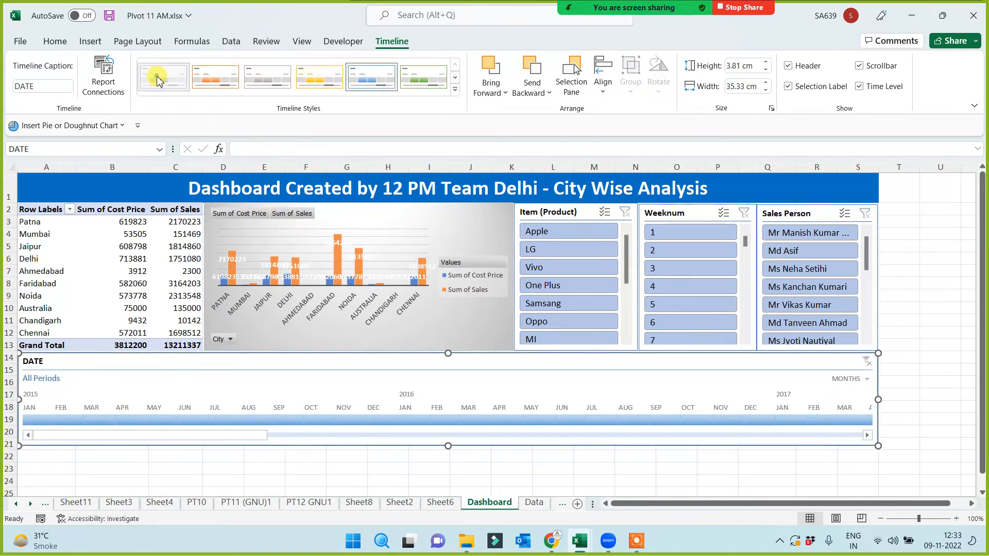
left_click(219, 83)
left_click(255, 77)
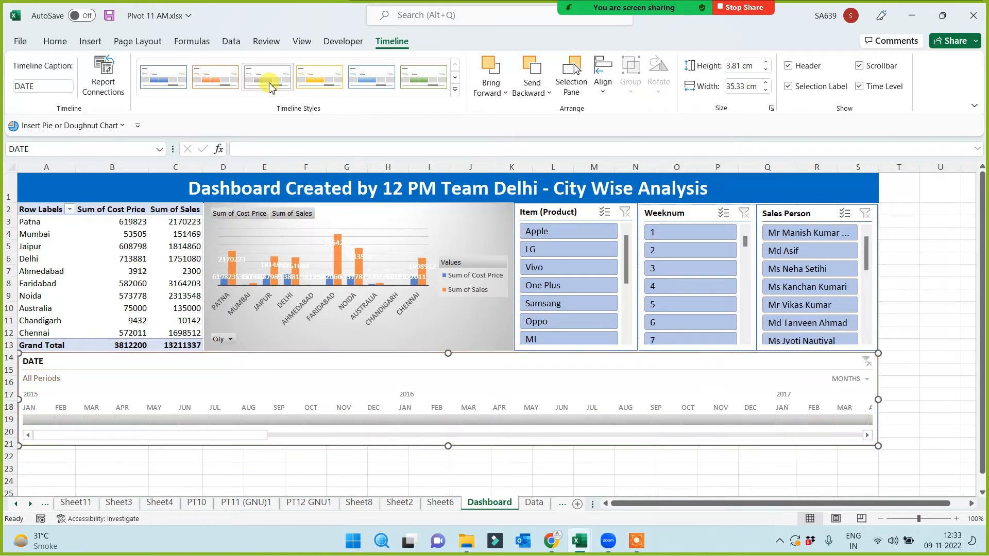
left_click(311, 83)
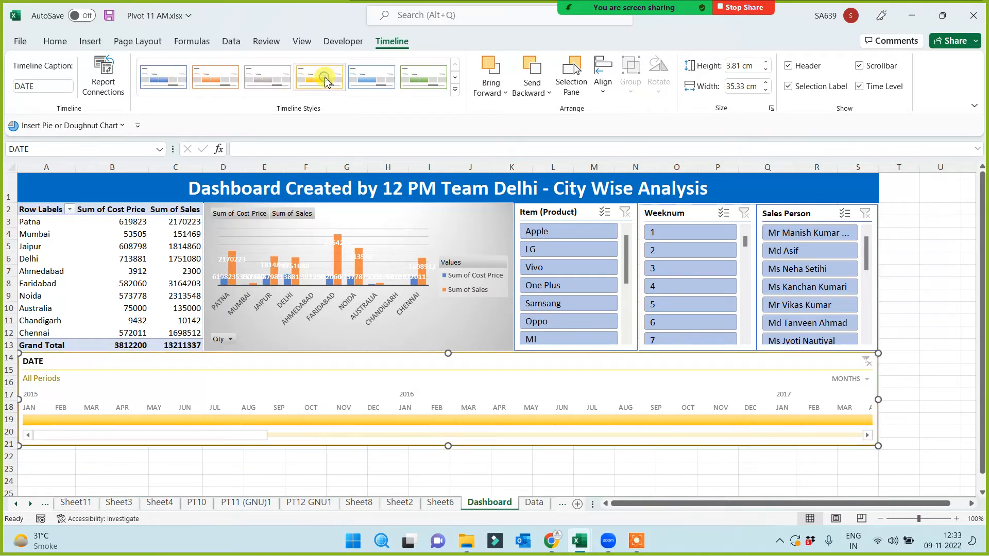
Apply the dark green timeline style to the DATE timeline and deselect it.
left_click(456, 90)
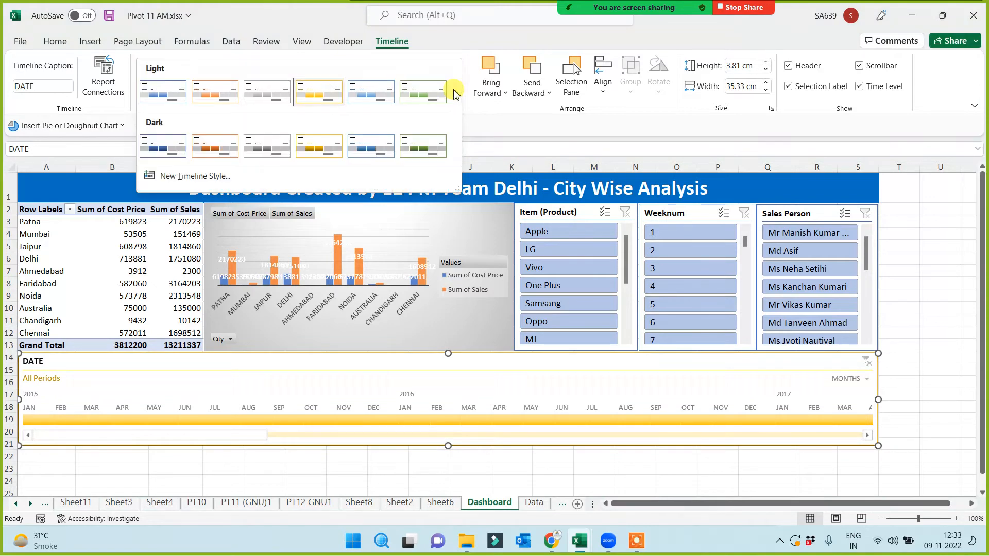
left_click(420, 147)
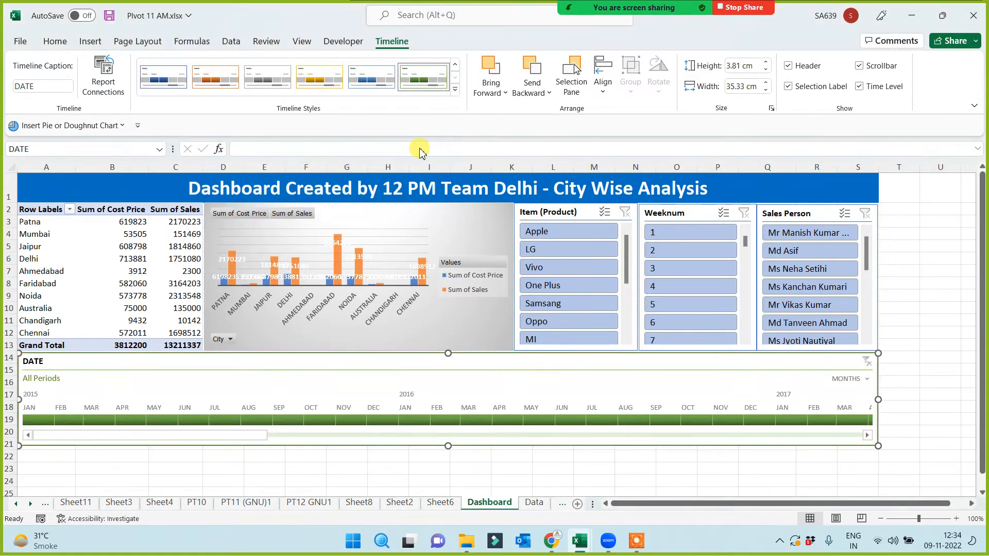
left_click(236, 467)
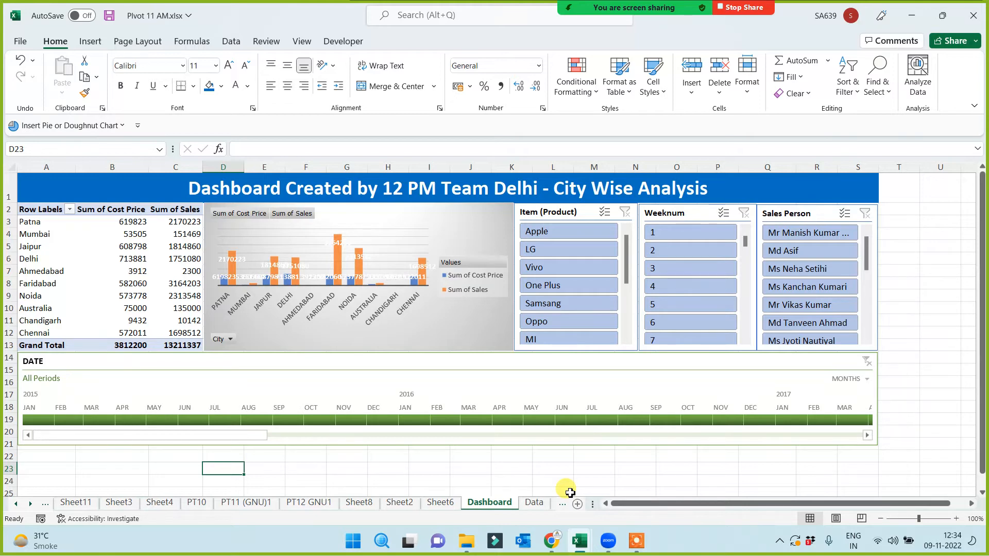
On the Data sheet, copy the cell format of the "Pivot Chart" topic to the "Pivot table Dashboard" topic with Format Painter.
left_click(536, 502)
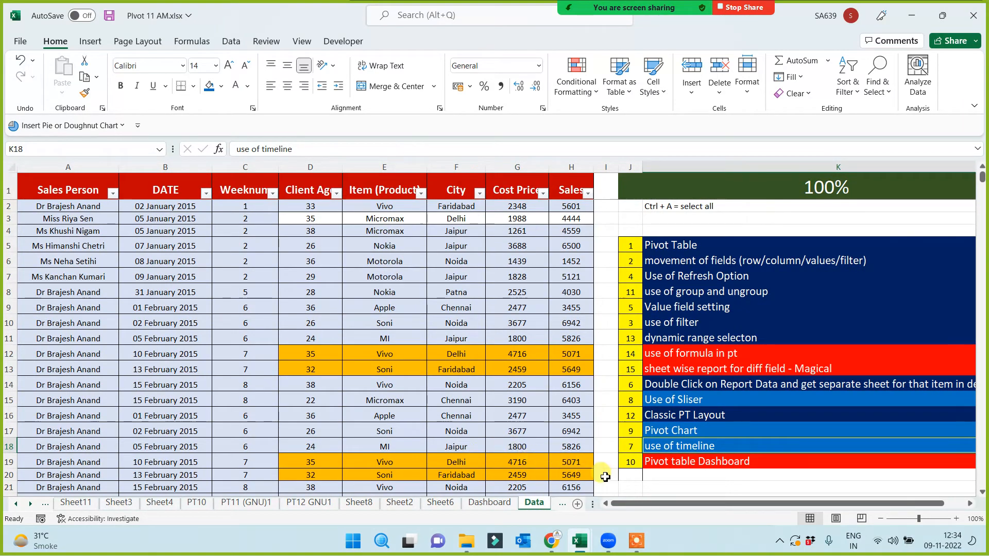
left_click(675, 431)
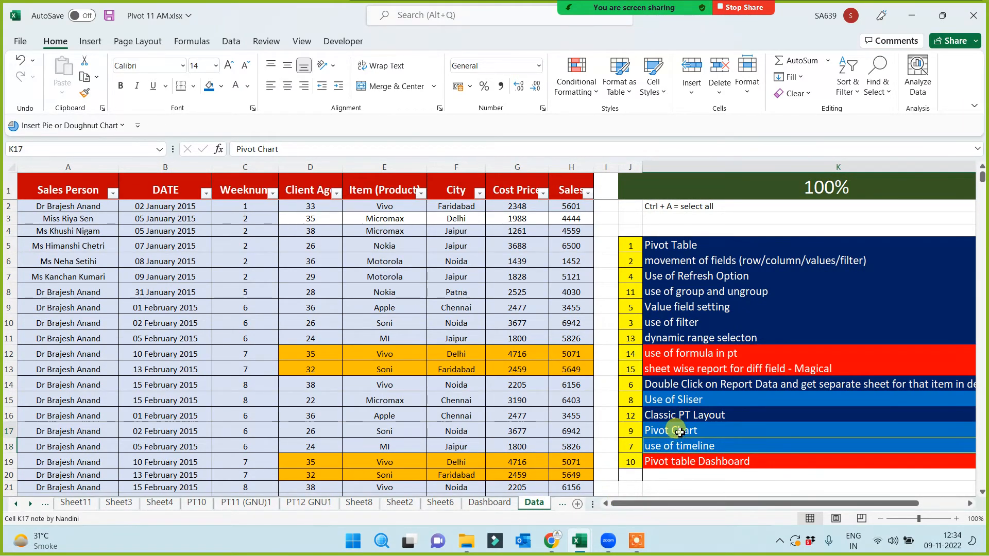
left_click(84, 93)
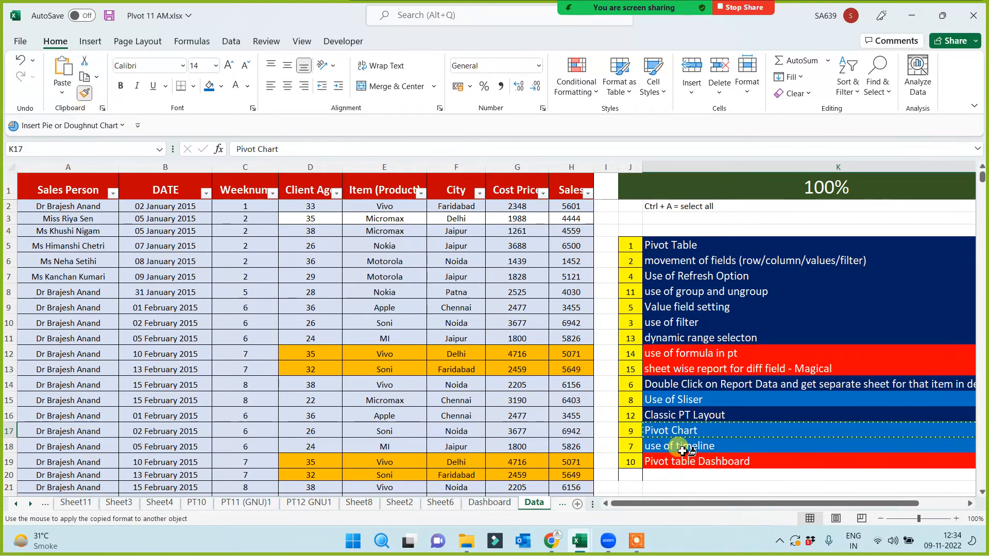
left_click(664, 462)
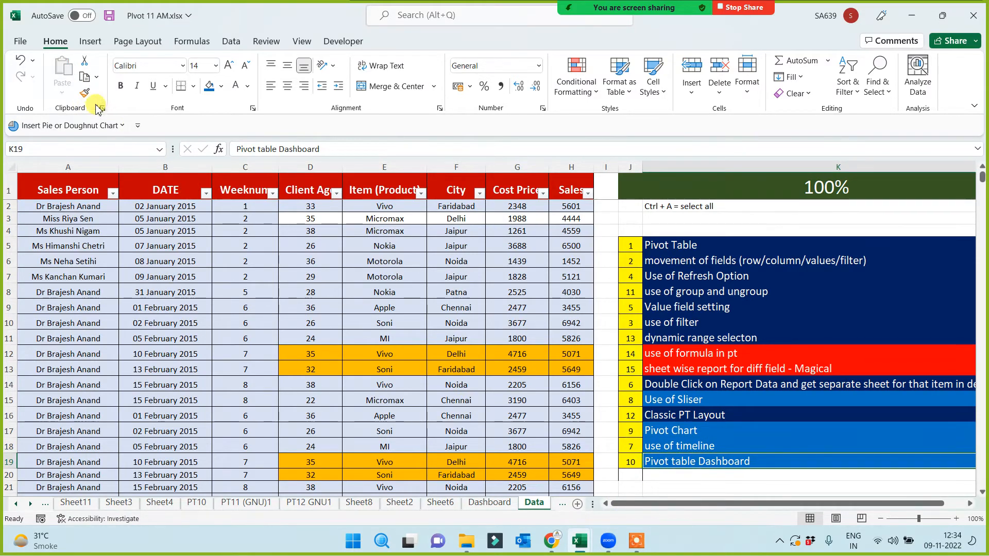
Copy the cell format of the "Pivot table Dashboard" topic to the "use of formula in pt" topic with Format Painter.
left_click(85, 93)
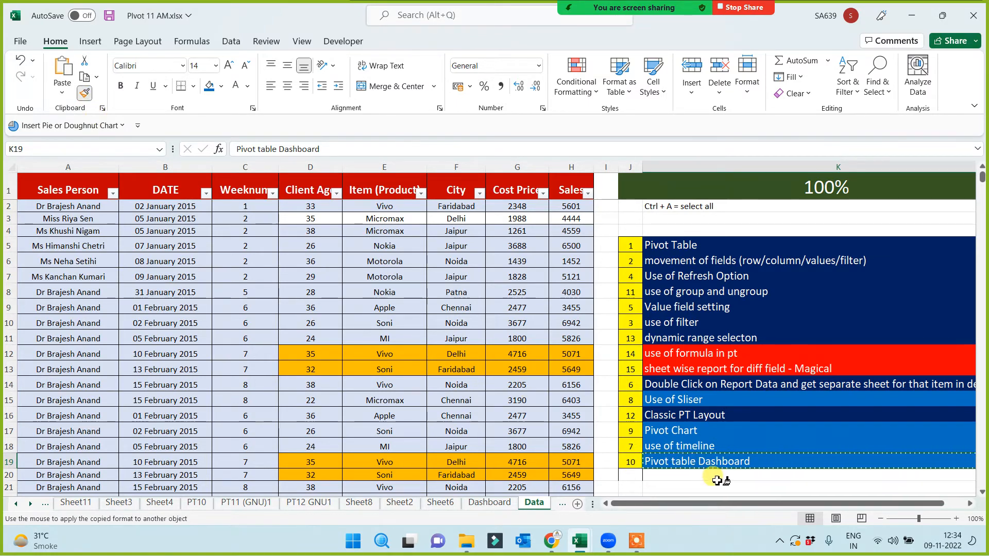
left_click(676, 360)
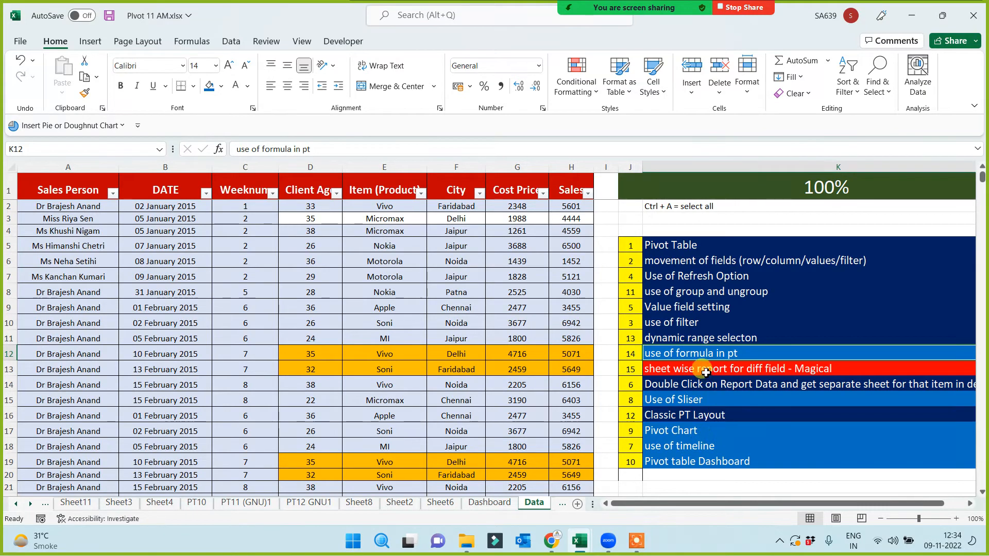
left_click(703, 369)
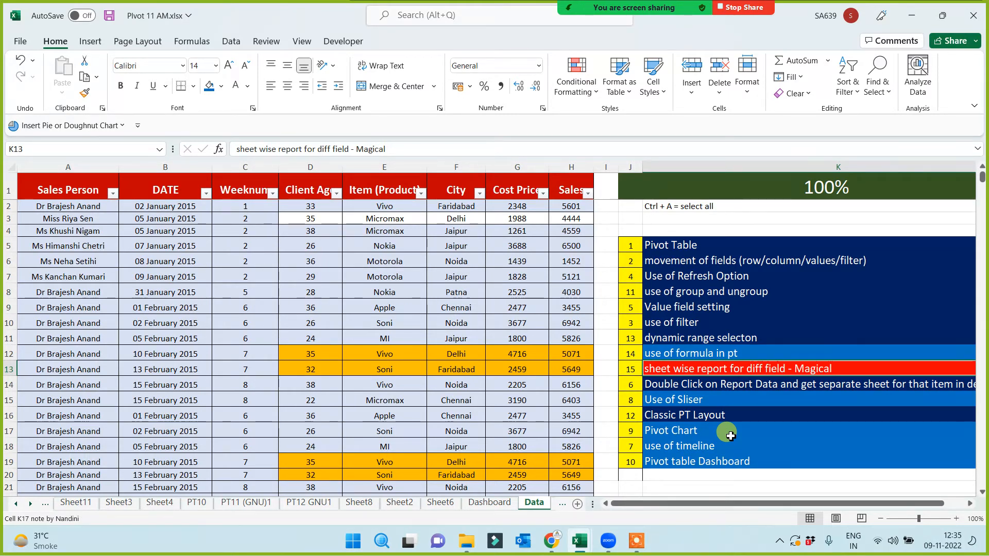
Copy the entire sales data table into a new blank workbook and autofit the Sales Person and DATE columns.
left_click(276, 340)
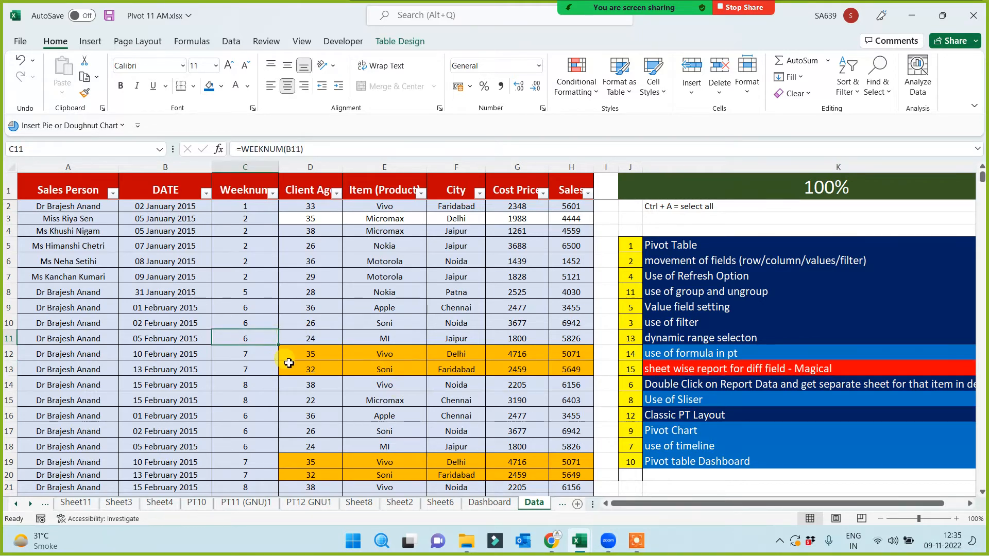
key("ctrl+a")
key("ctrl+a")
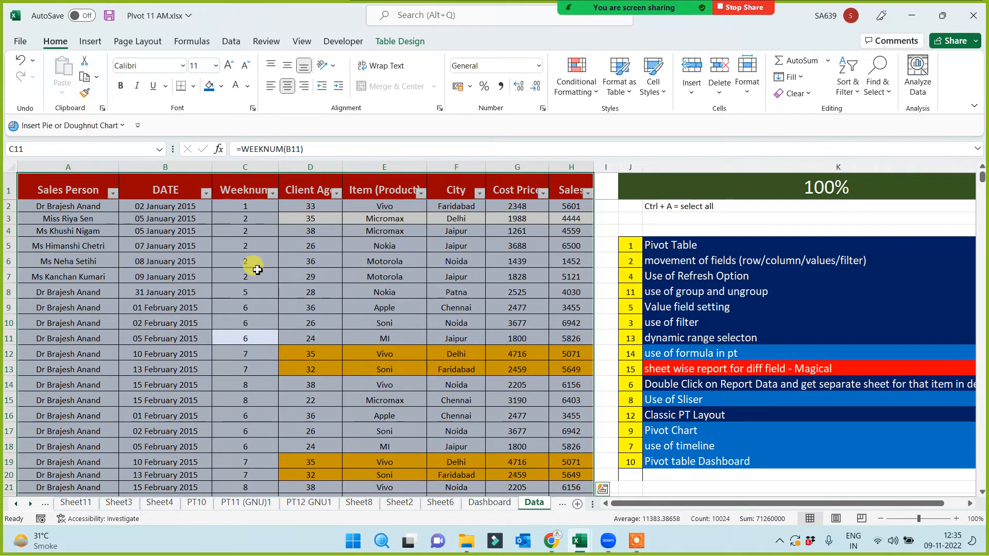
key("ctrl+c")
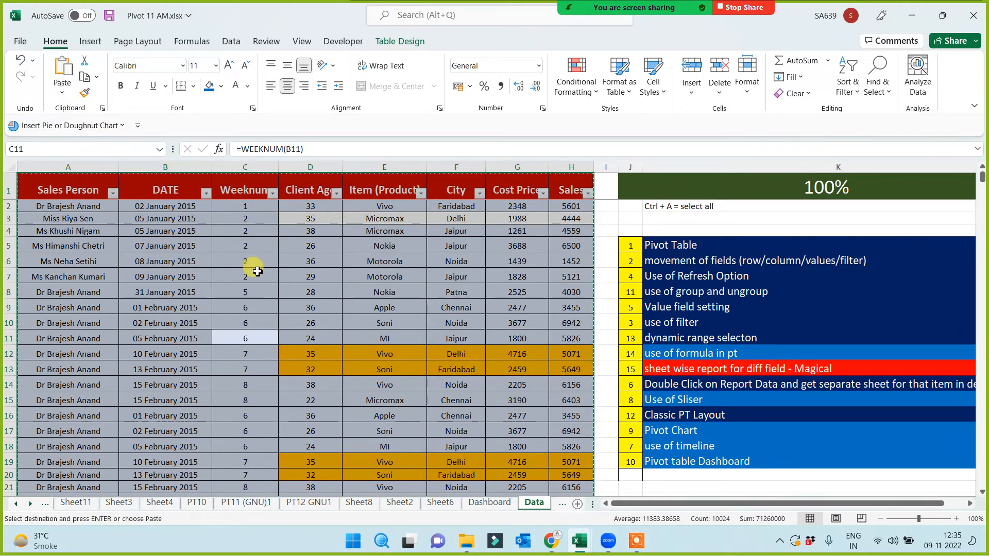
key("ctrl+n")
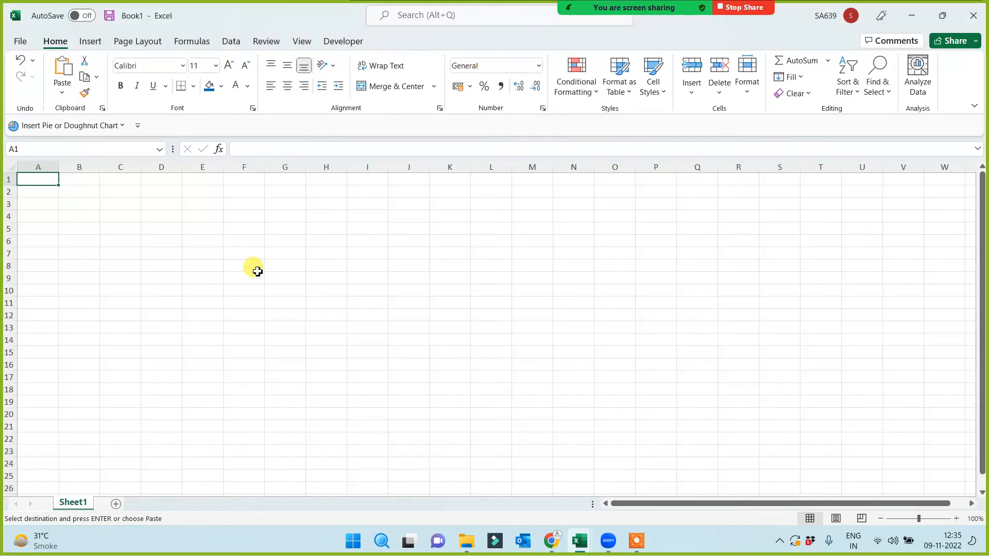
key("ctrl+v")
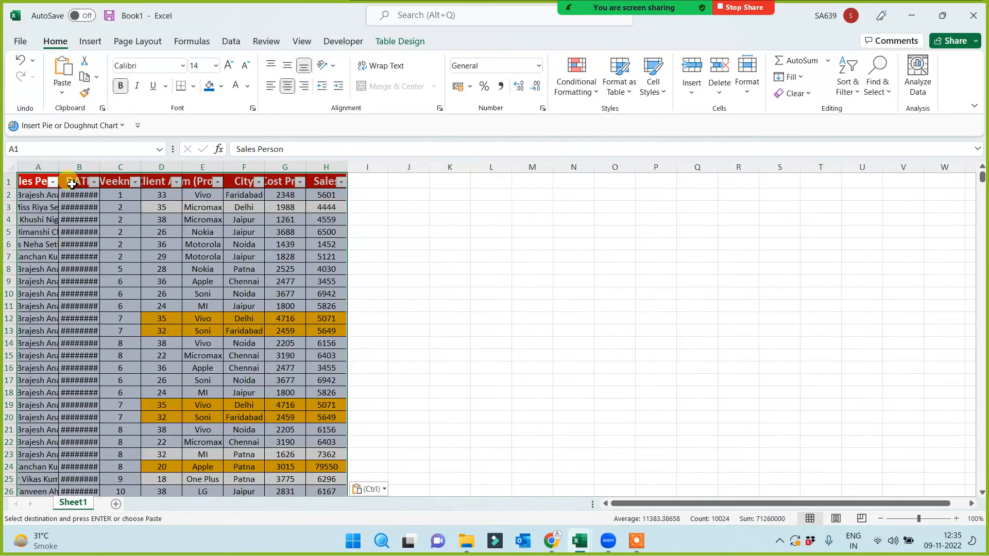
double_click(59, 165)
double_click(158, 167)
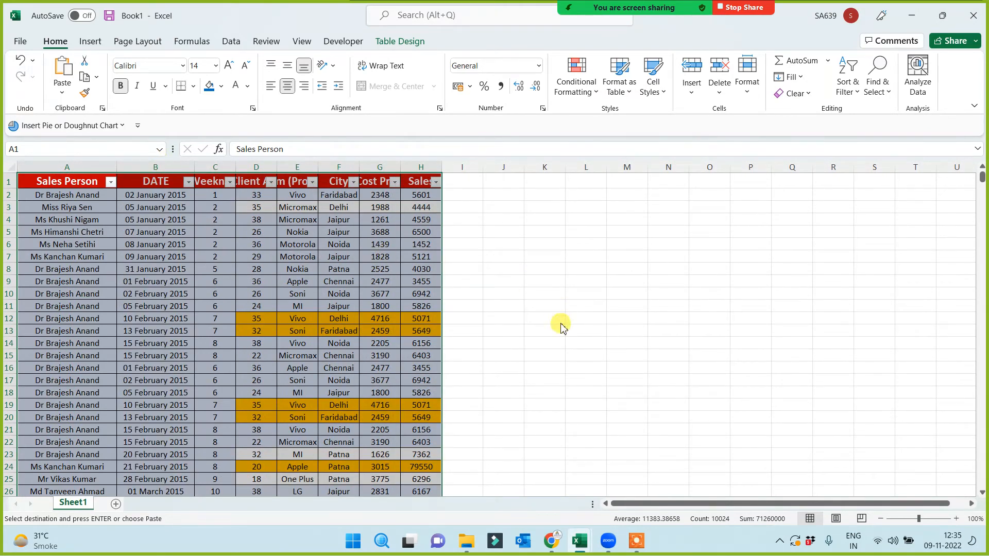
Return to the Pivot 11 AM workbook and save it.
key("ctrl+n")
key("alt+Tab")
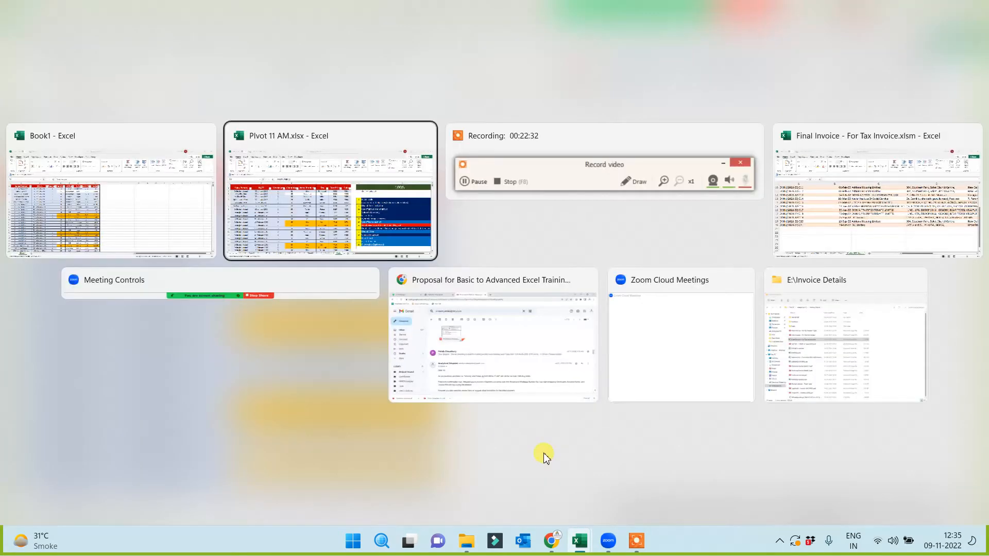
left_click(300, 231)
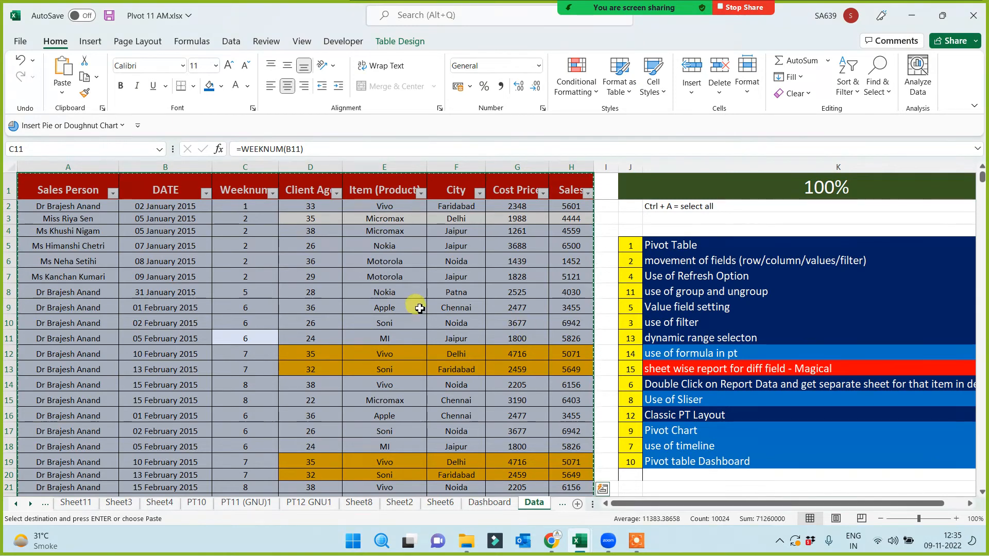
key("ctrl+s")
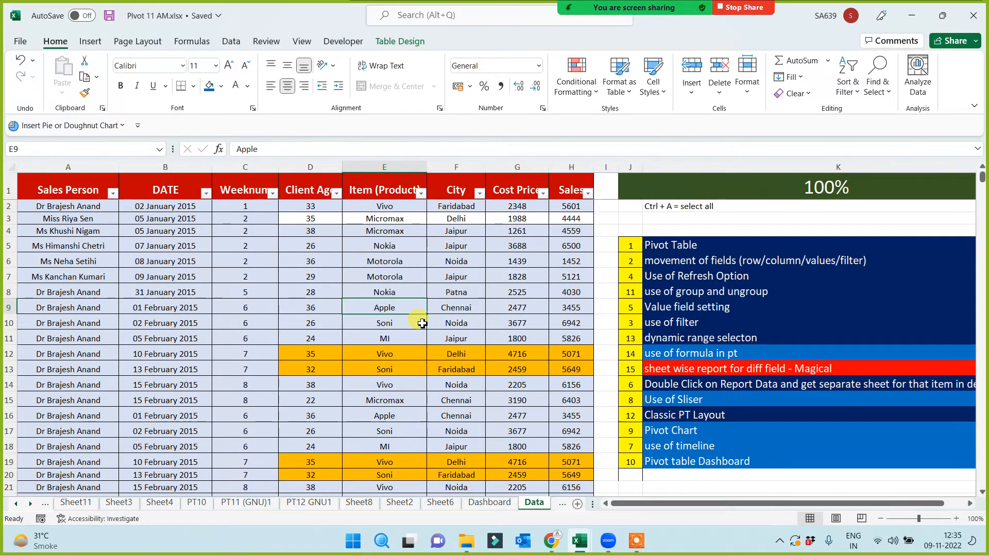
Save the new workbook containing the pasted table as "Pivot Magic" in the Class Work Data folder.
key("alt+Tab")
left_click(237, 249)
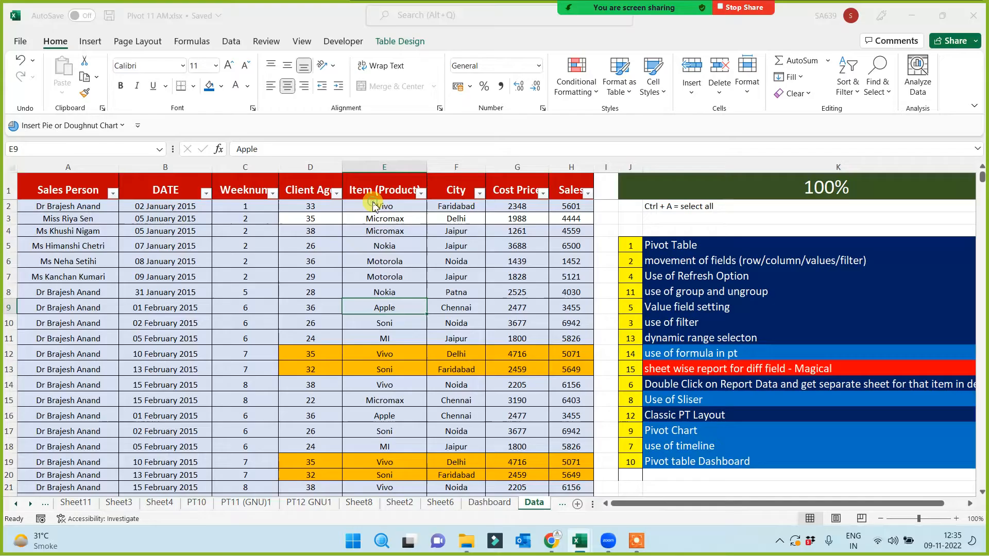
left_click(24, 41)
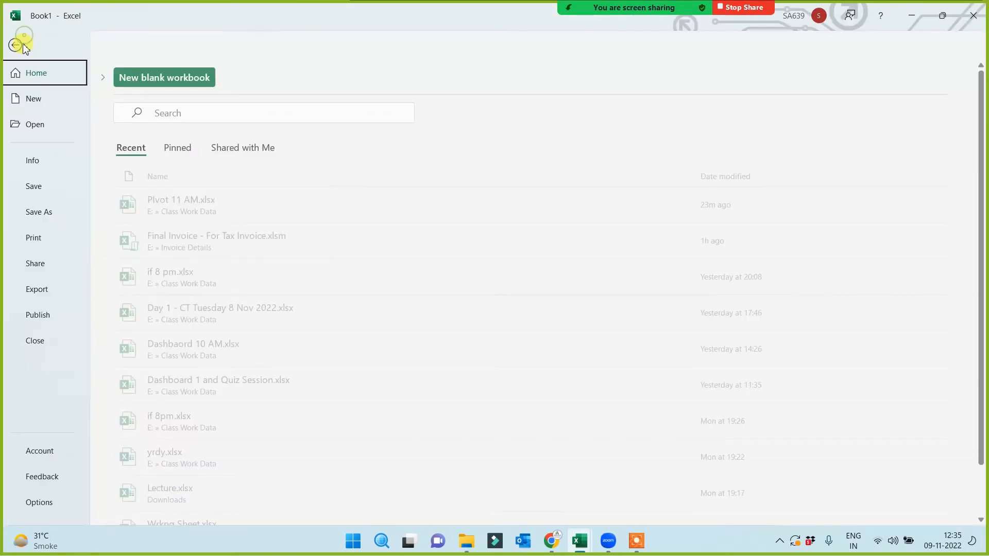
left_click(43, 216)
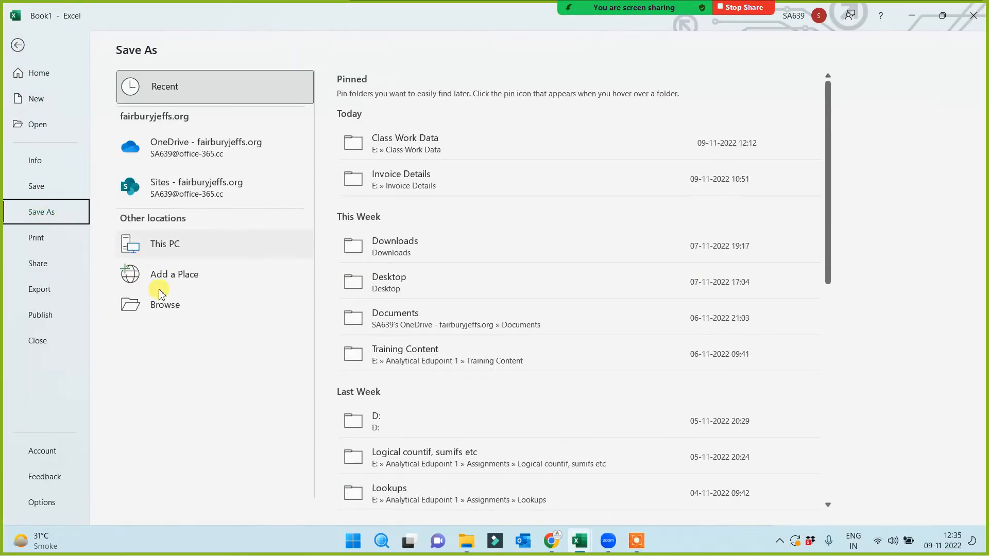
left_click(159, 309)
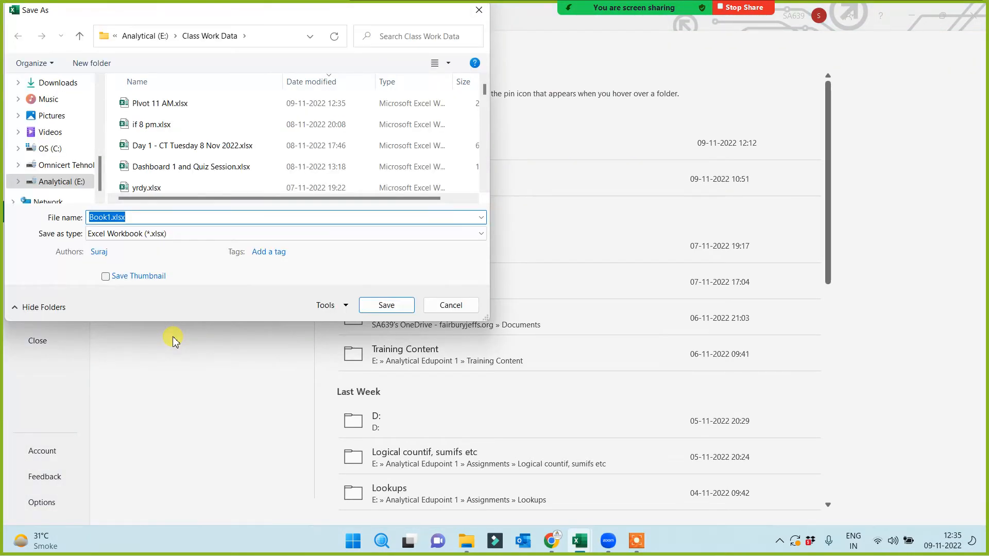
type("Pivot Magi")
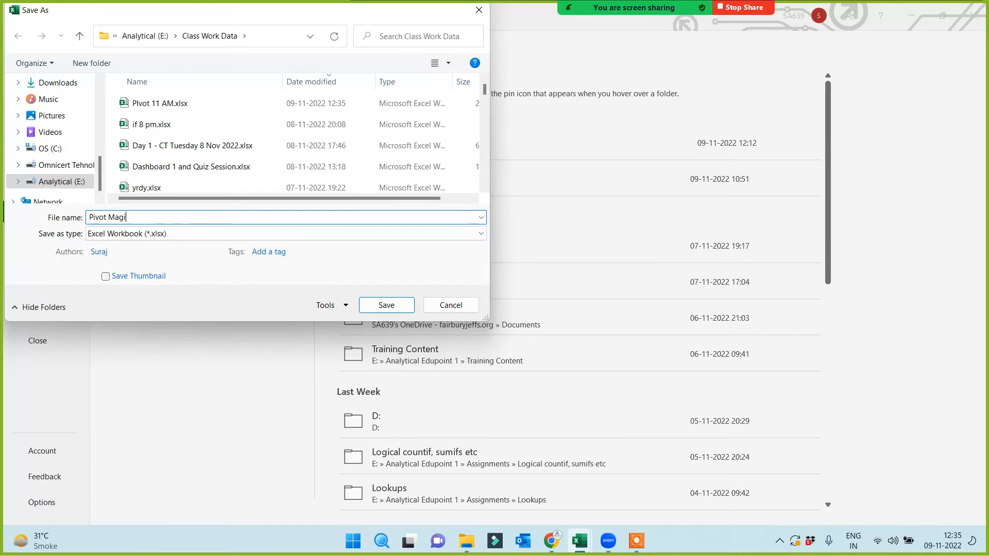
type("c")
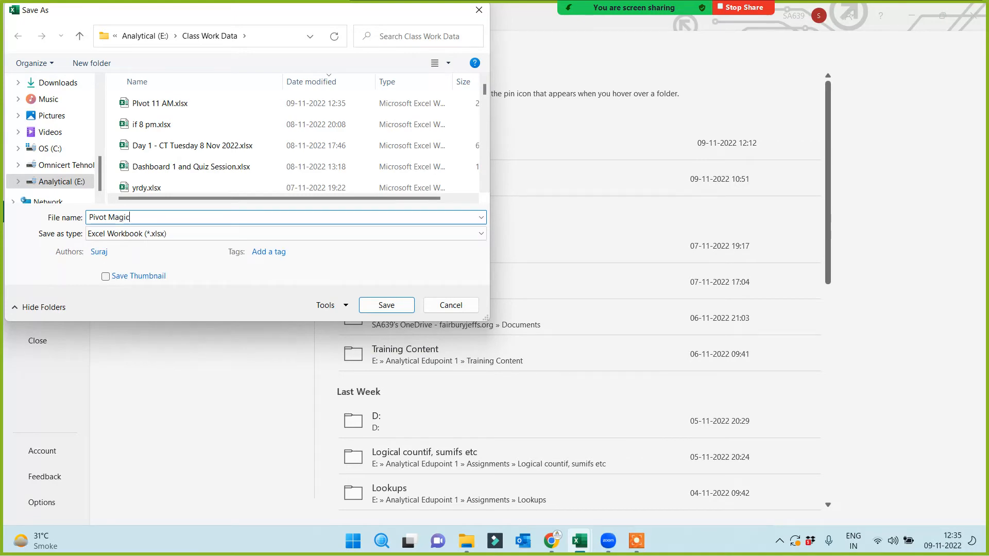
left_click(386, 307)
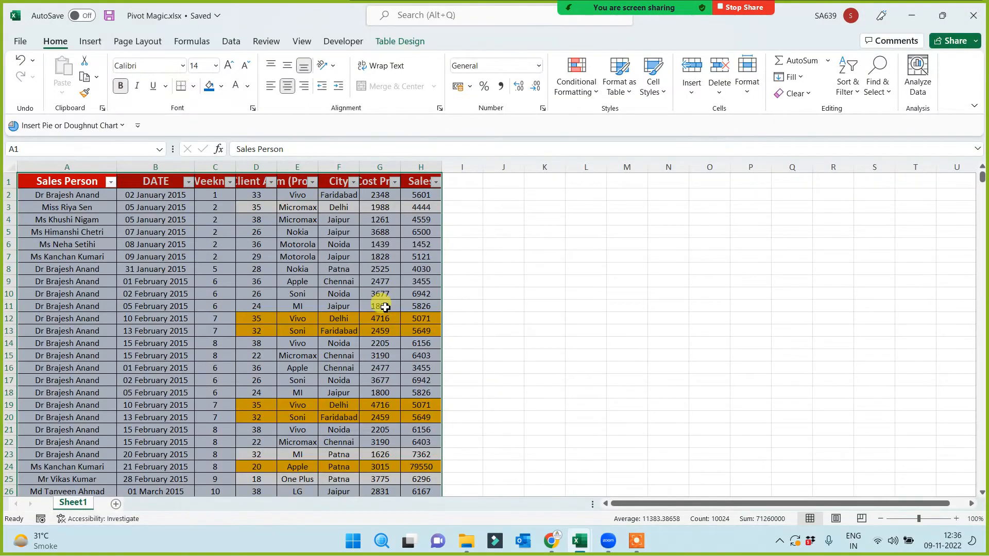
Insert a PivotTable on a new worksheet from the whole data table on Sheet1.
left_click(516, 330)
scroll(515, 333, "up", 3)
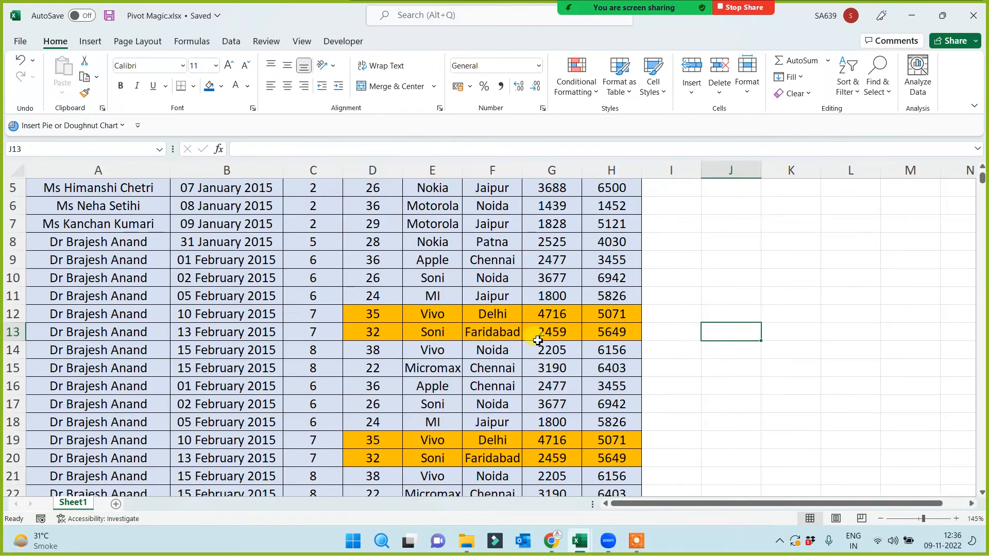
scroll(538, 340, "up", 2)
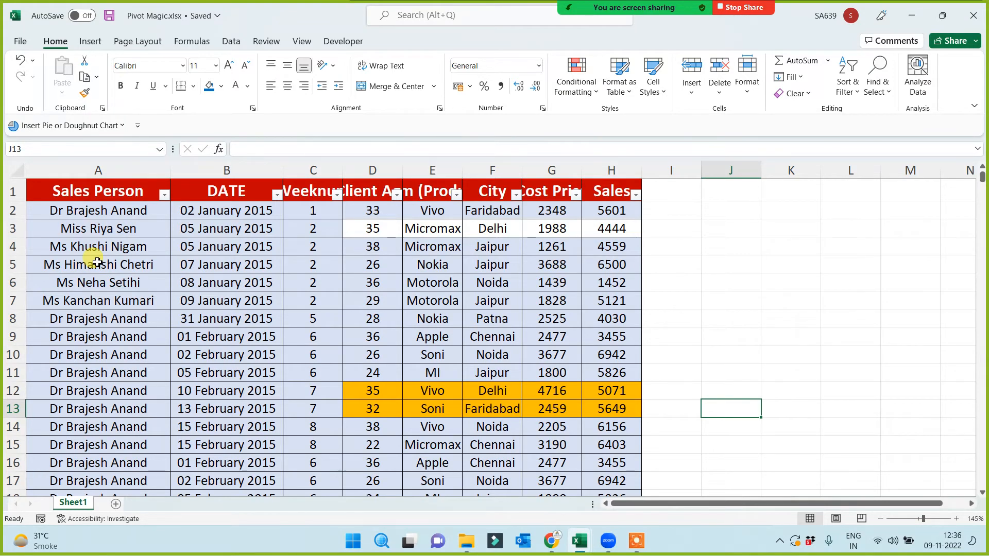
left_click(90, 318)
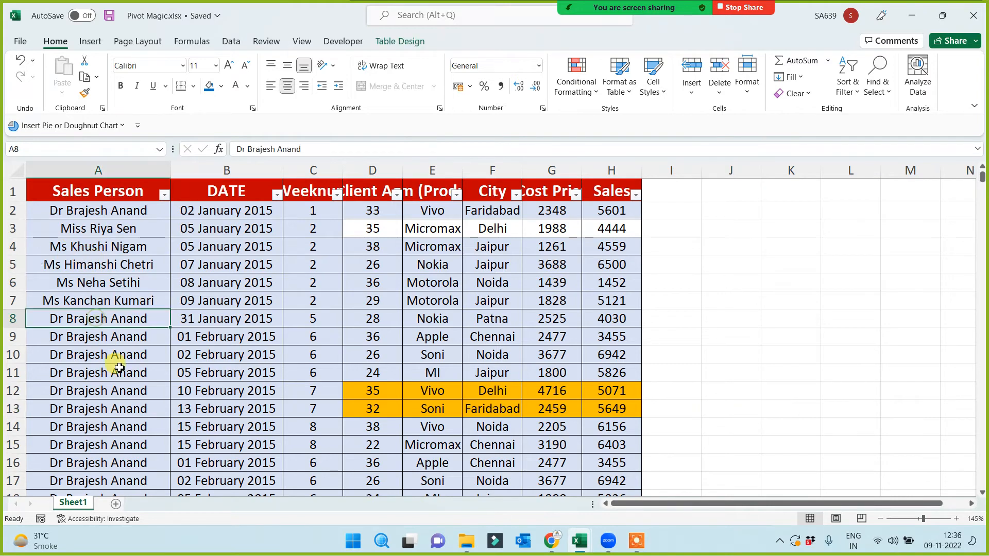
key("ctrl+a")
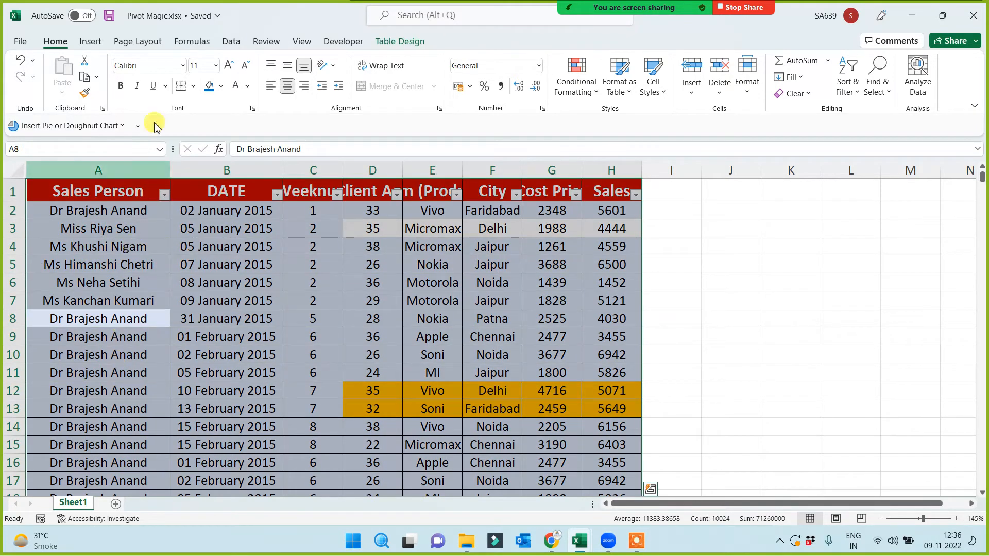
left_click(90, 41)
left_click(28, 67)
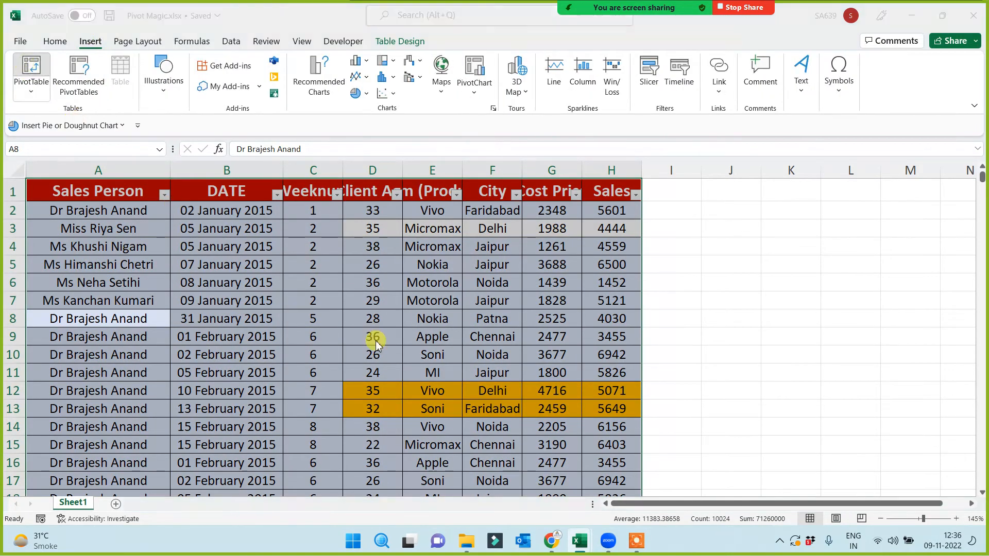
left_click(420, 417)
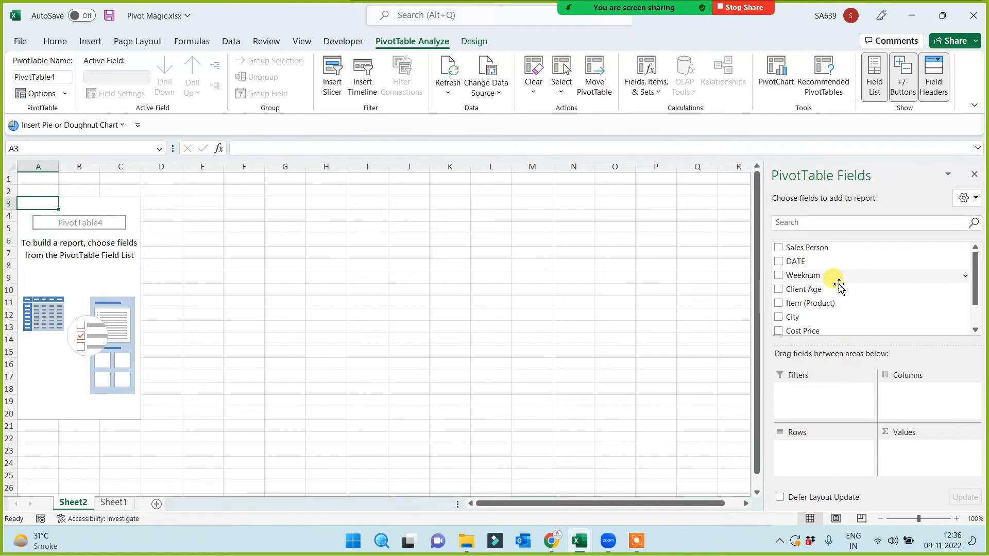
Set the PivotTable's filter field to Sales Person, its rows to City and Item (Product), and its values to Sales.
left_click_drag(830, 248, 814, 397)
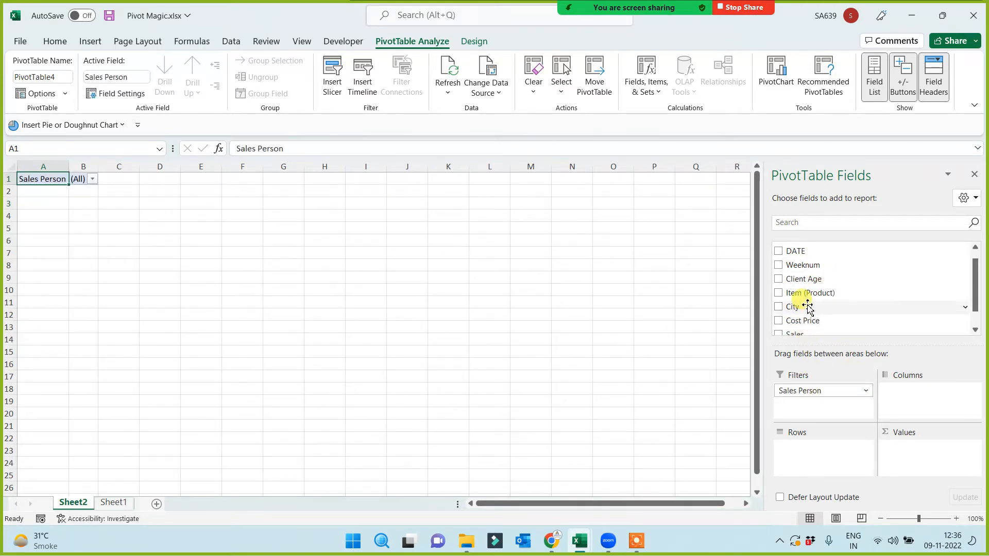
left_click_drag(808, 306, 805, 447)
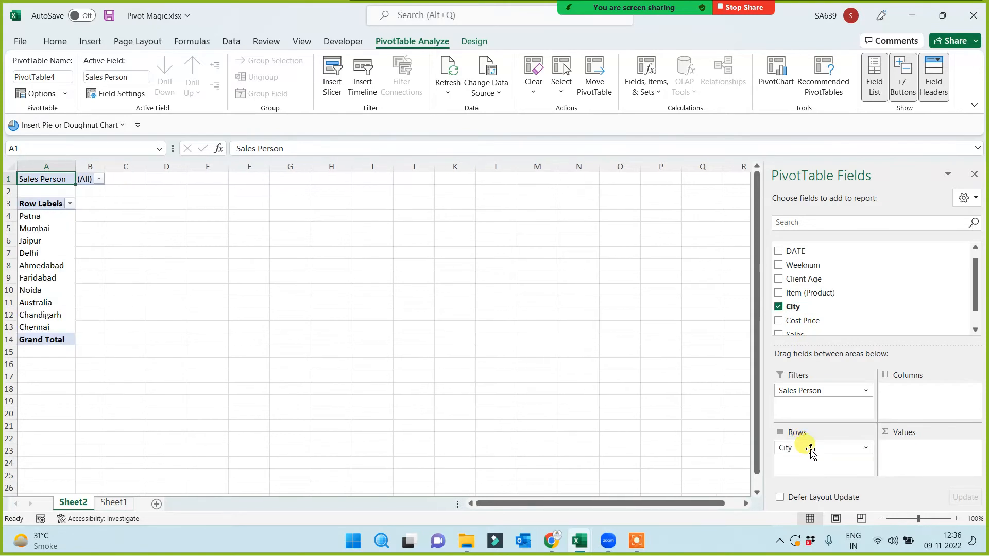
left_click_drag(812, 297, 819, 466)
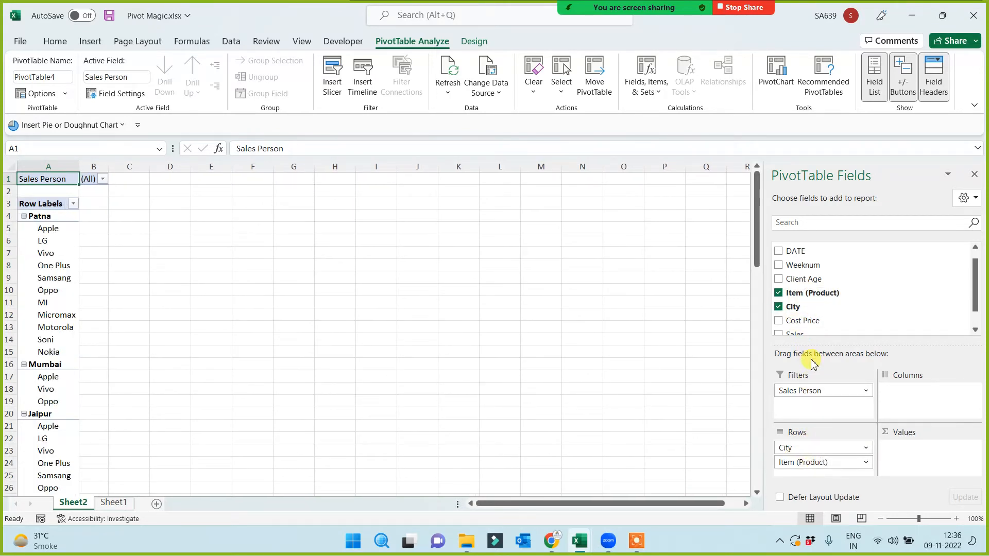
left_click_drag(819, 334, 927, 464)
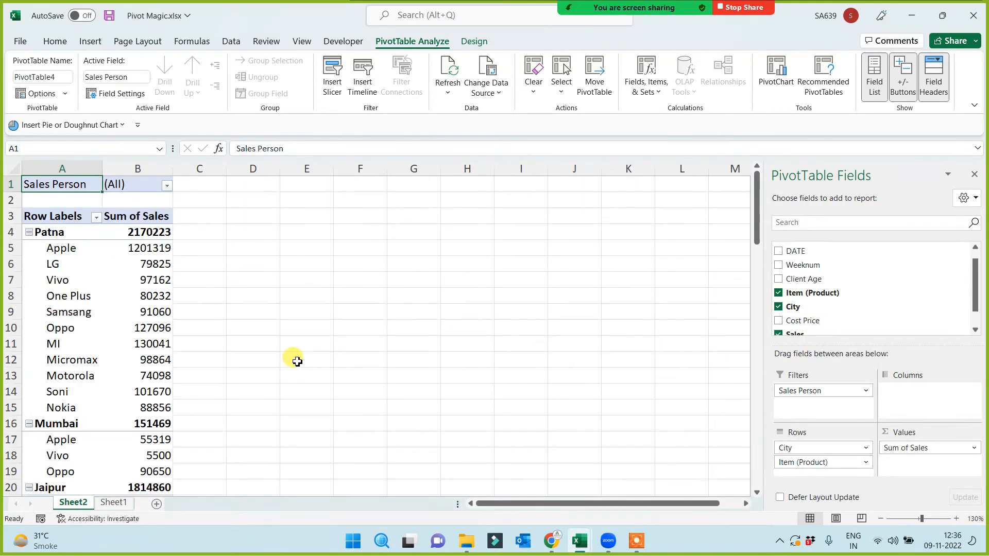
Filter the PivotTable by the first individual listed under Sales Person and look through the resulting city and item sales.
scroll(294, 356, "up", 3, "ctrl")
scroll(293, 347, "up", 2, "ctrl")
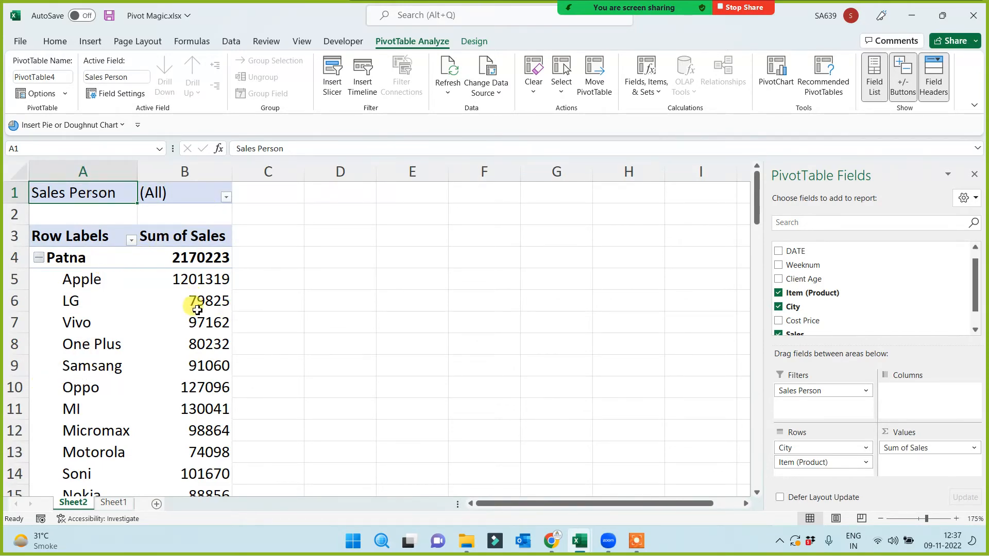
scroll(221, 341, "down", 4)
scroll(223, 371, "down", 5)
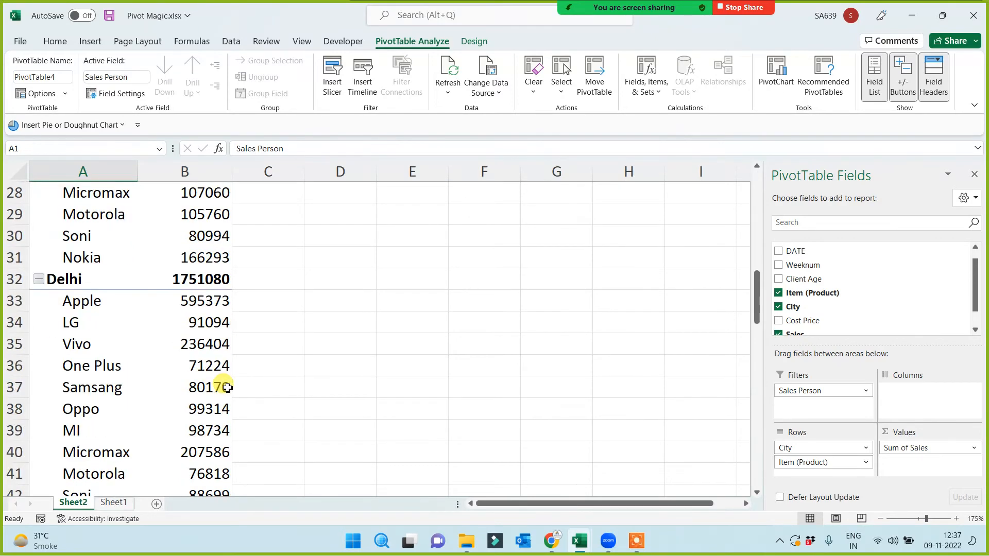
scroll(227, 384, "up", 9)
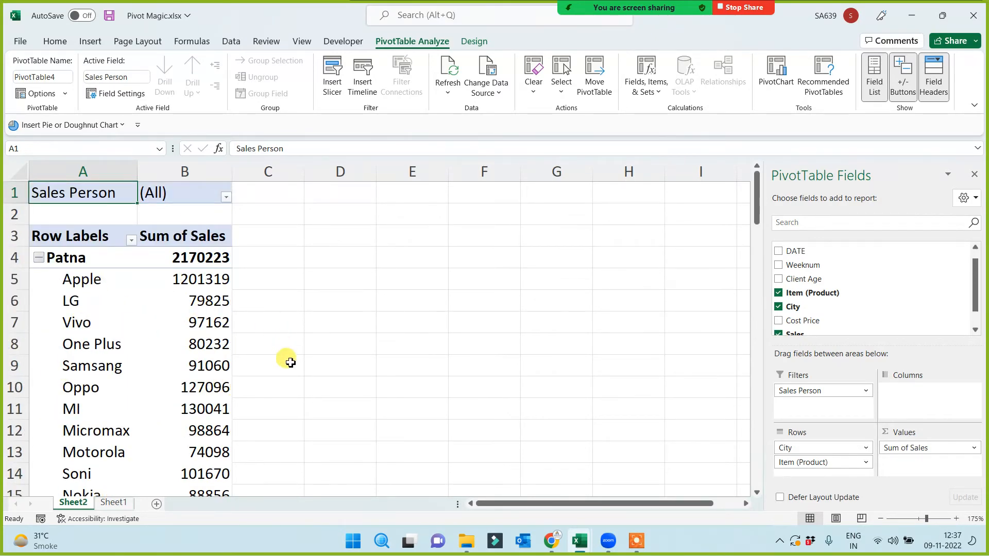
scroll(283, 390, "down", 16)
scroll(342, 390, "up", 16)
left_click(227, 198)
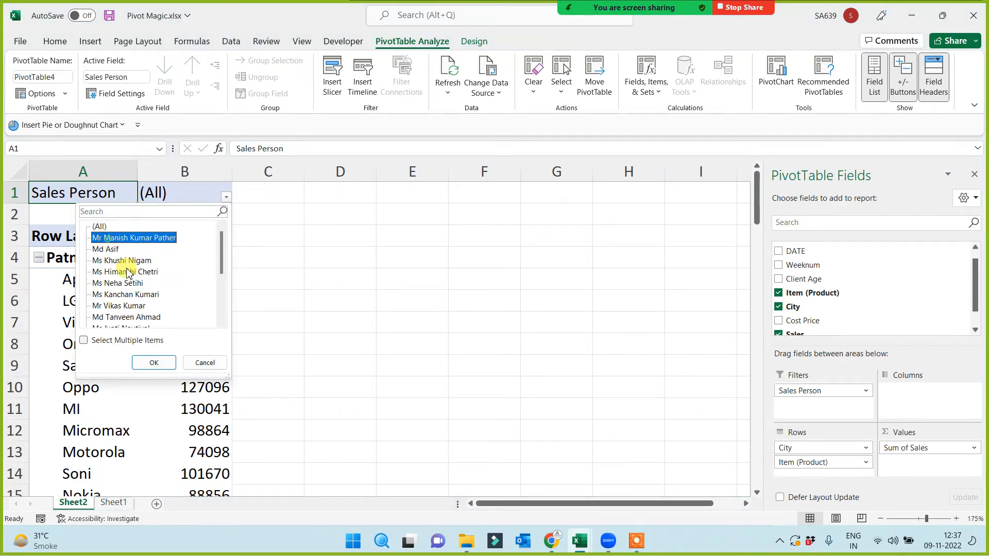
left_click(153, 363)
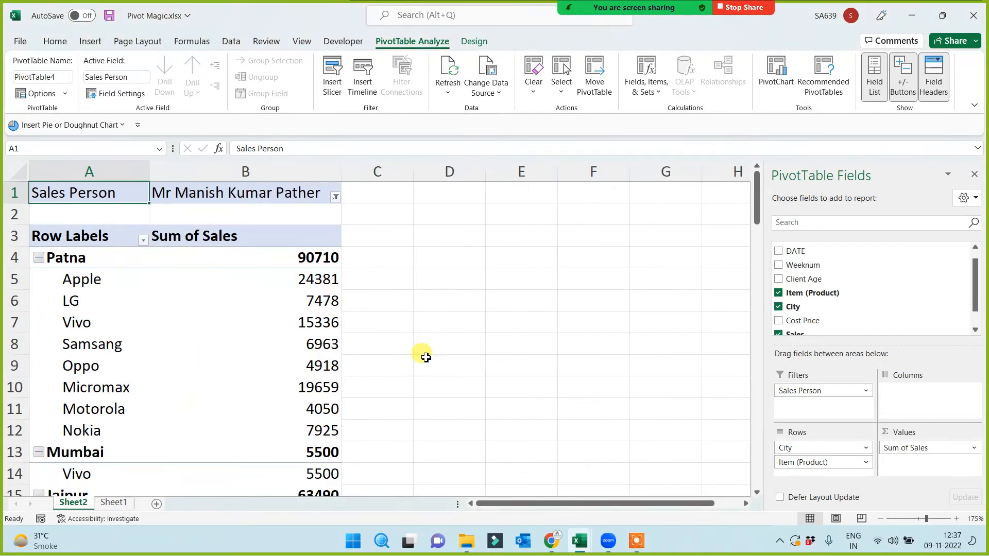
scroll(426, 357, "down", 14)
scroll(422, 395, "up", 2)
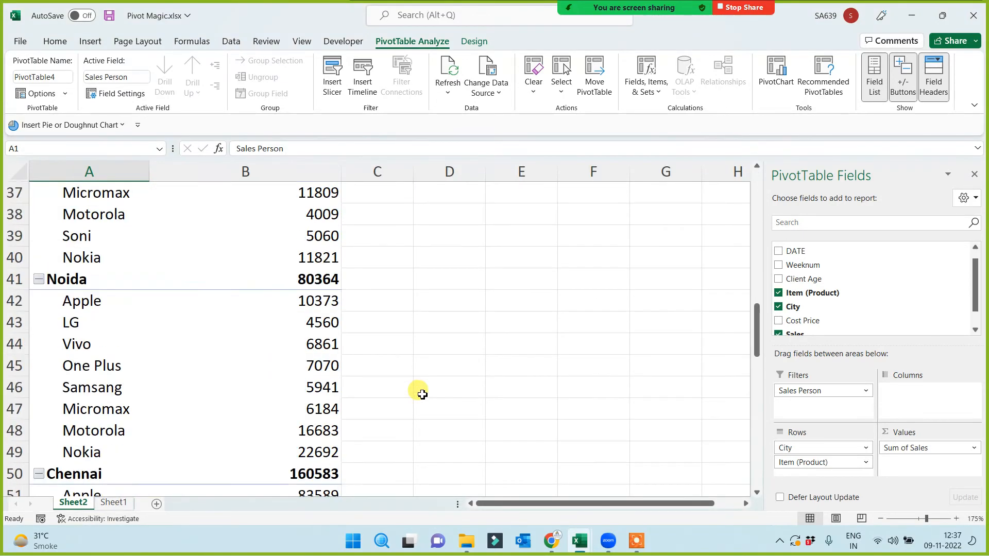
Filter the PivotTable by the second individual listed under Sales Person, and after that by the third.
scroll(422, 395, "up", 12)
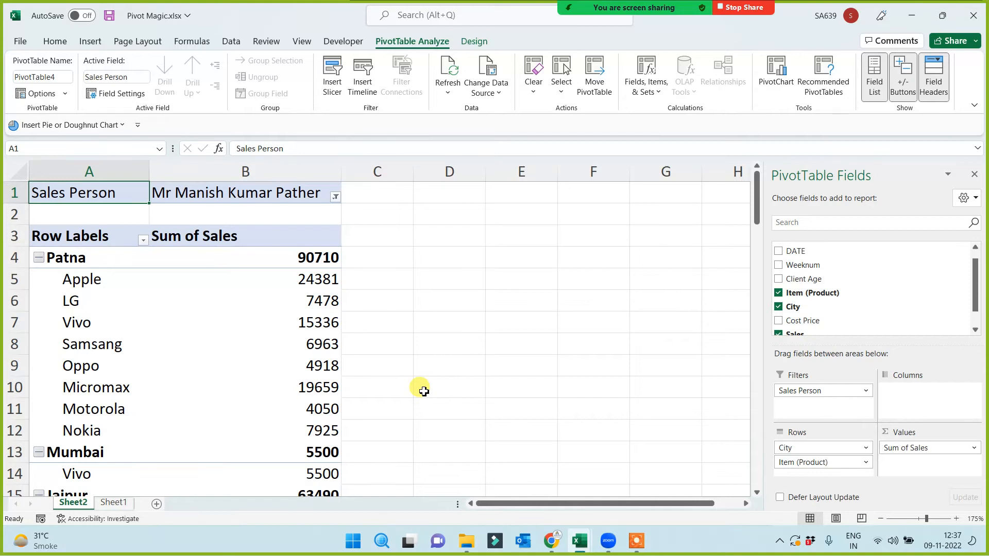
left_click(336, 198)
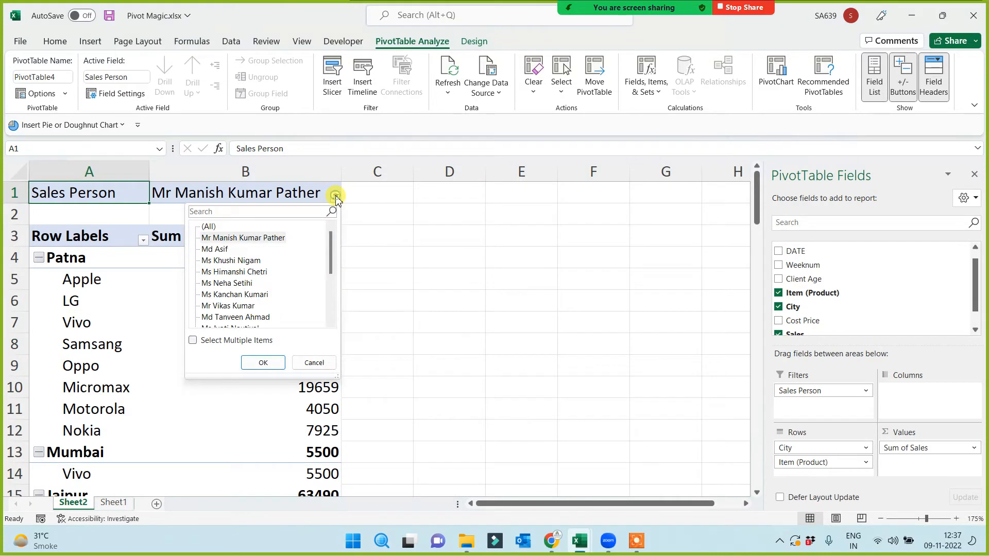
left_click(221, 250)
left_click(263, 362)
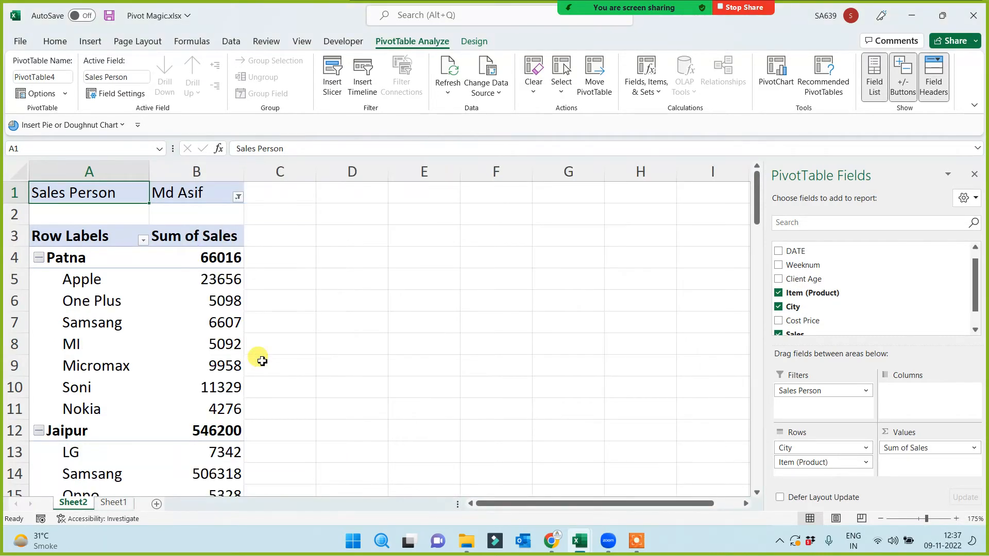
left_click(238, 197)
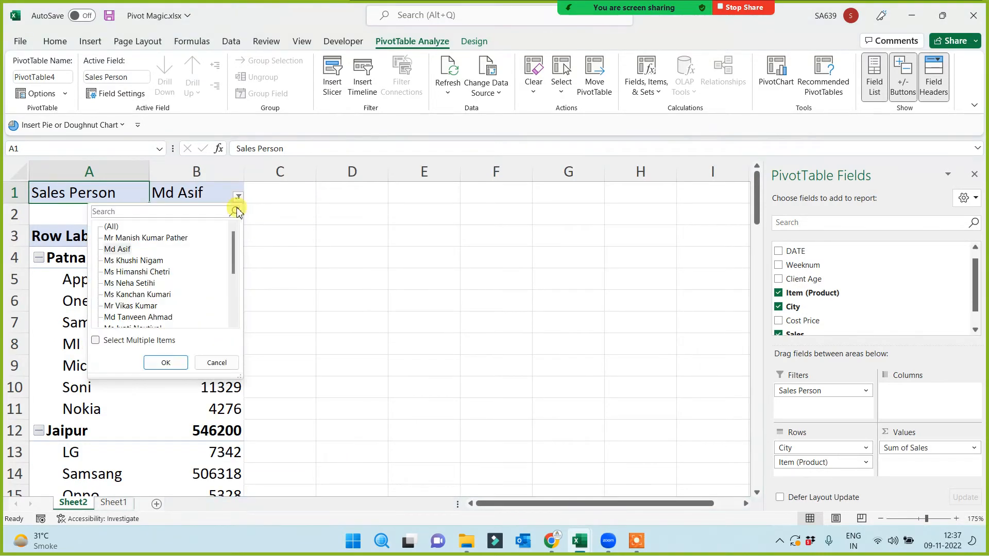
left_click(143, 261)
left_click(165, 365)
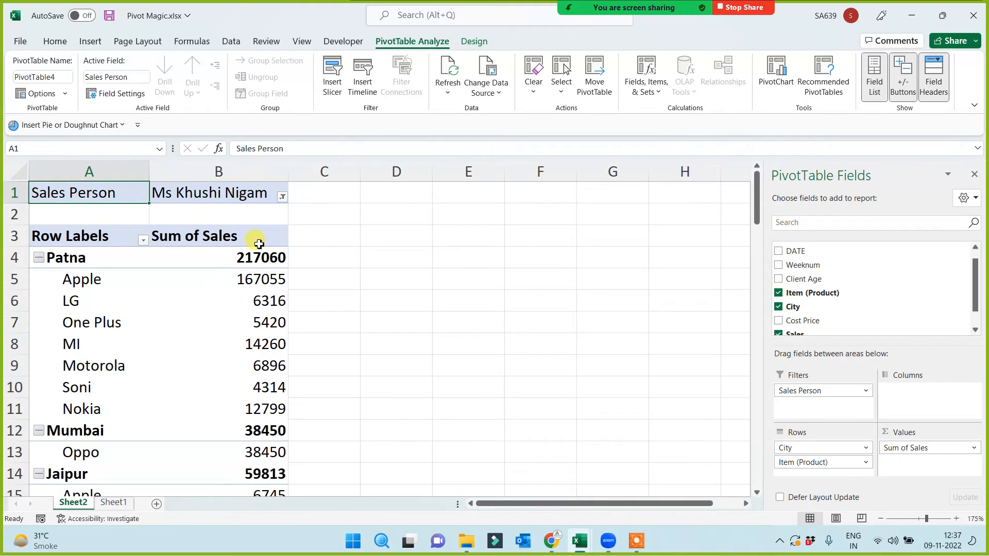
Reset the PivotTable's Sales Person filter to (All).
left_click(282, 198)
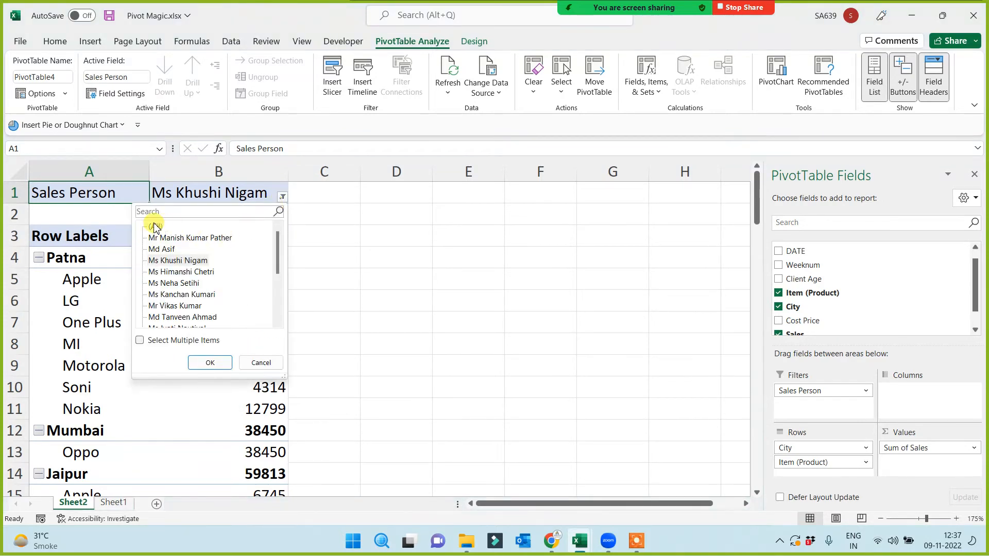
left_click(154, 228)
left_click(210, 363)
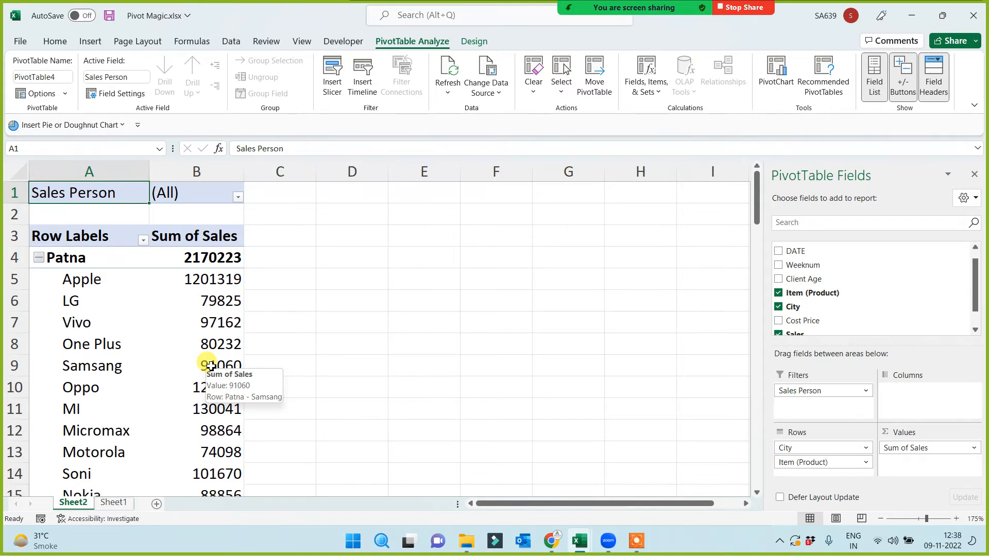
Filter the PivotTable by the first individual listed under Sales Person.
left_click(238, 197)
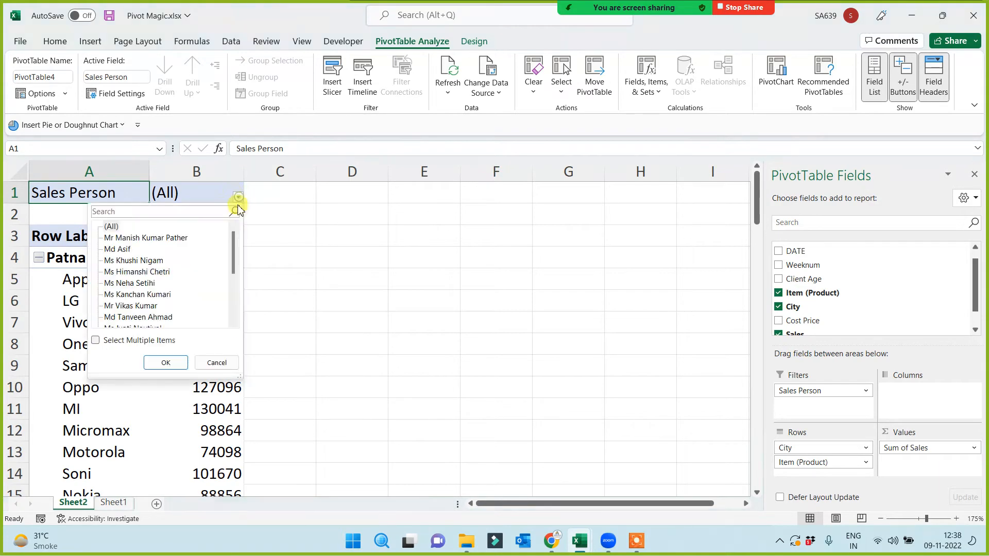
left_click(134, 238)
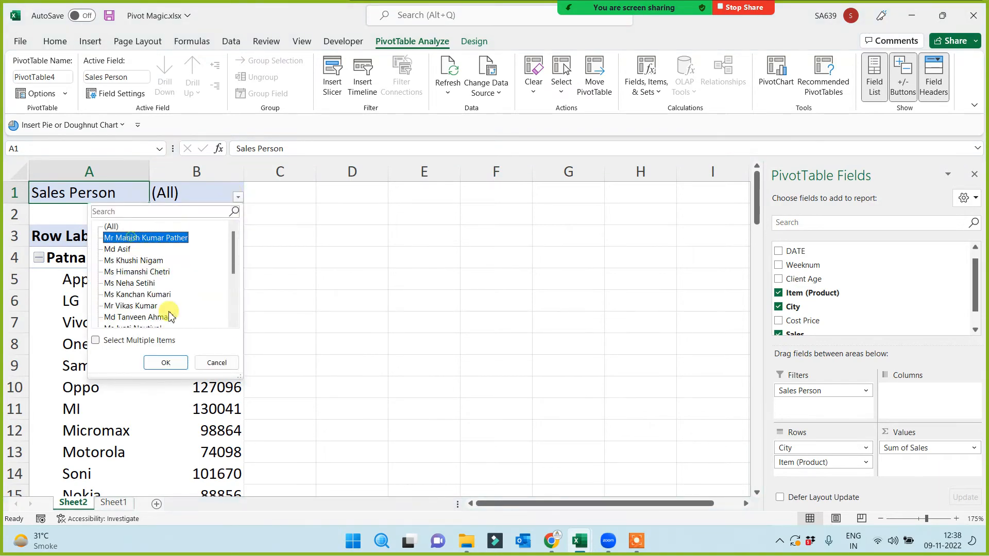
left_click(166, 363)
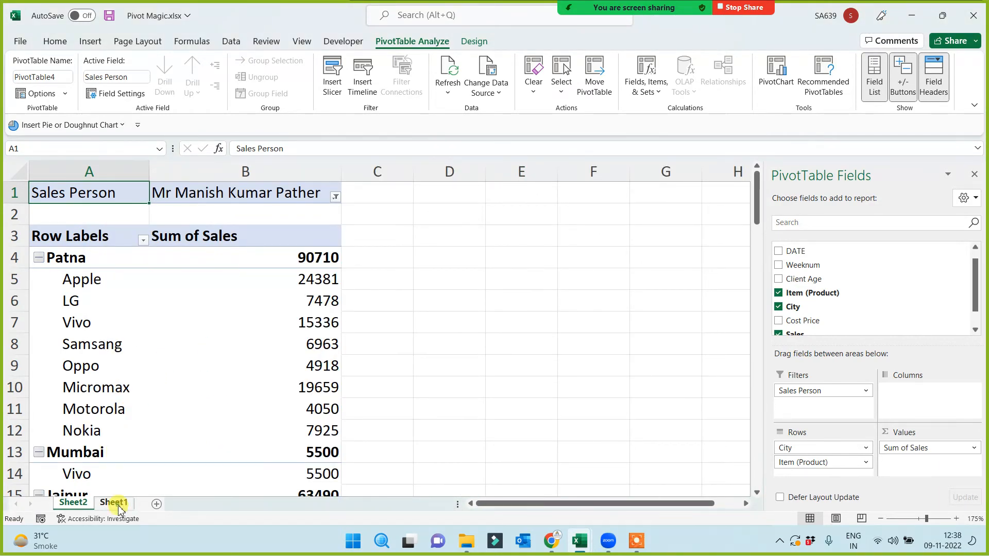
Add a blank worksheet after Sheet1 and rename Sheet2 with the sales person's name copied from cell B1.
left_click(114, 503)
left_click(157, 503)
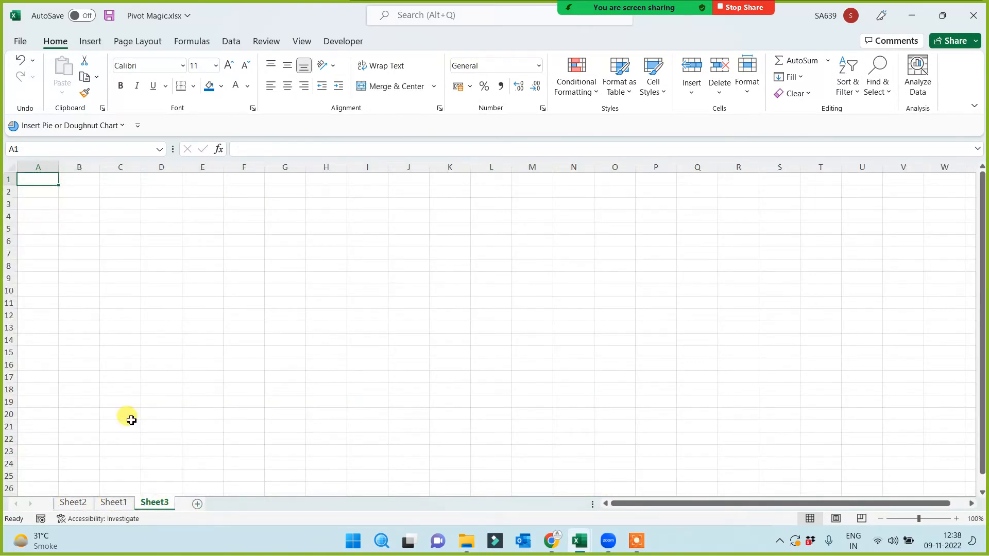
left_click(73, 502)
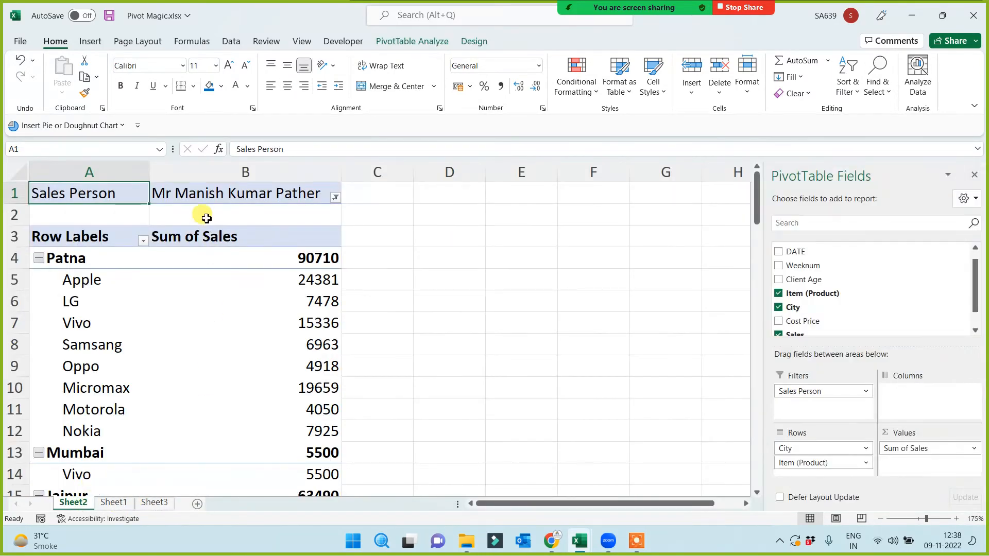
left_click(219, 191)
left_click_drag(344, 150, 170, 138)
key("ctrl+c")
key("Escape")
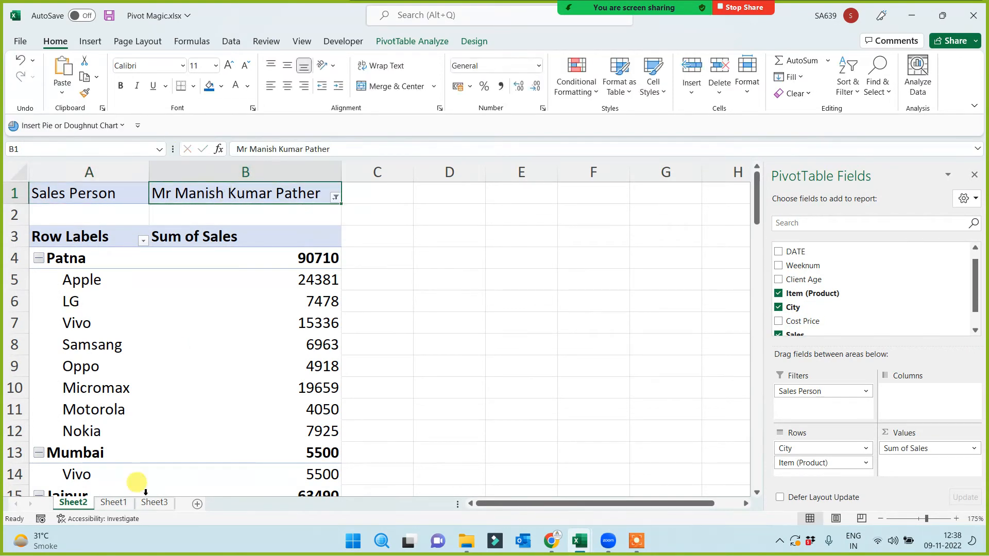
key("ctrl+v")
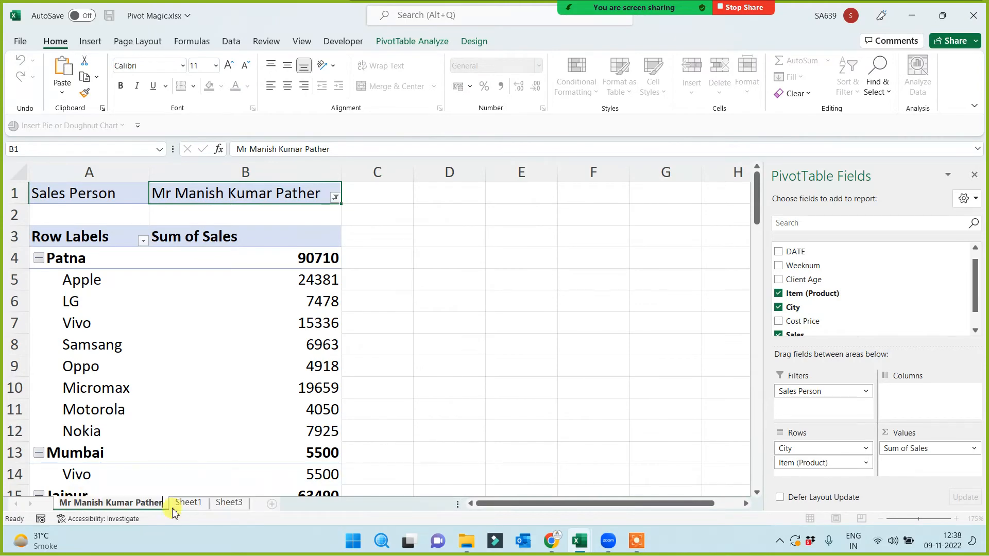
left_click(512, 361)
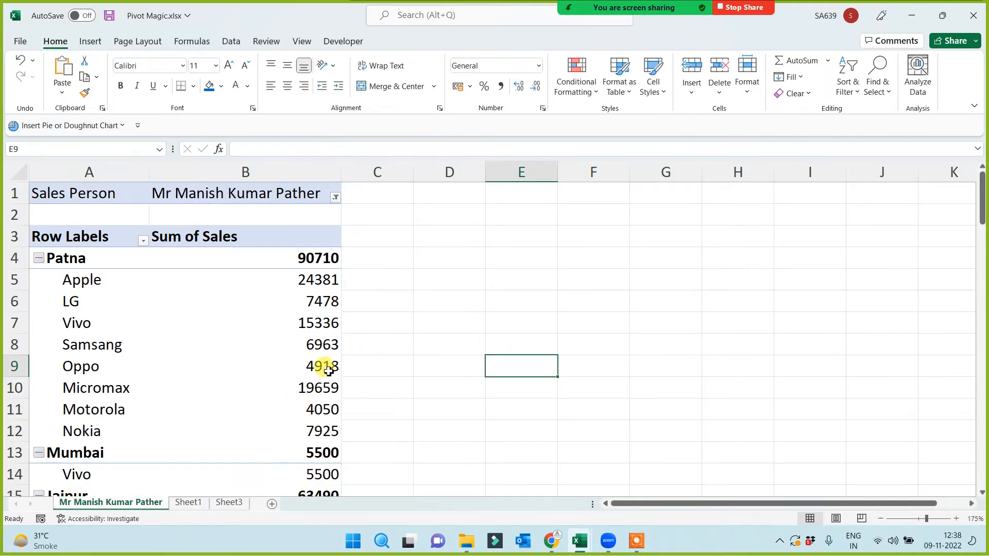
Insert another PivotTable on a new worksheet from the data table on Sheet1.
left_click(189, 503)
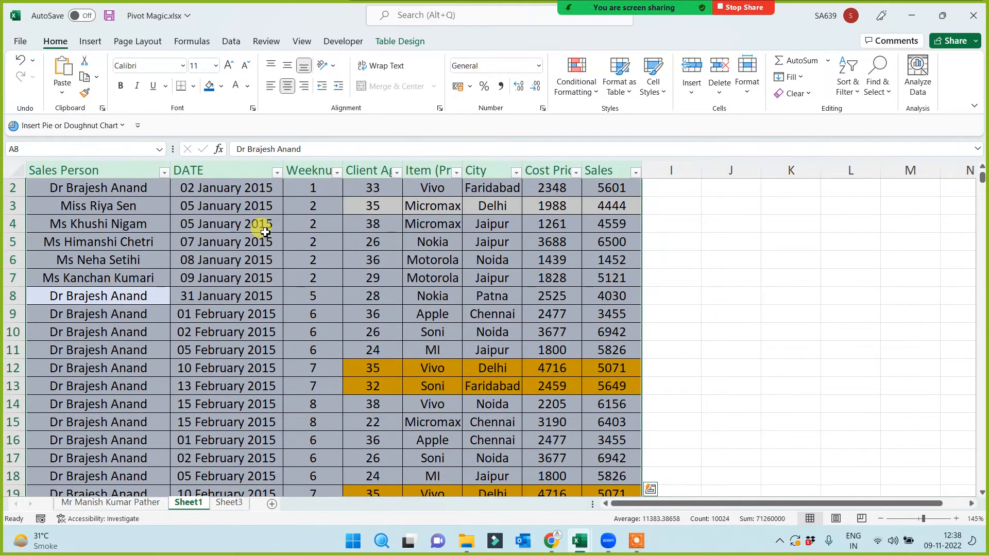
left_click(92, 41)
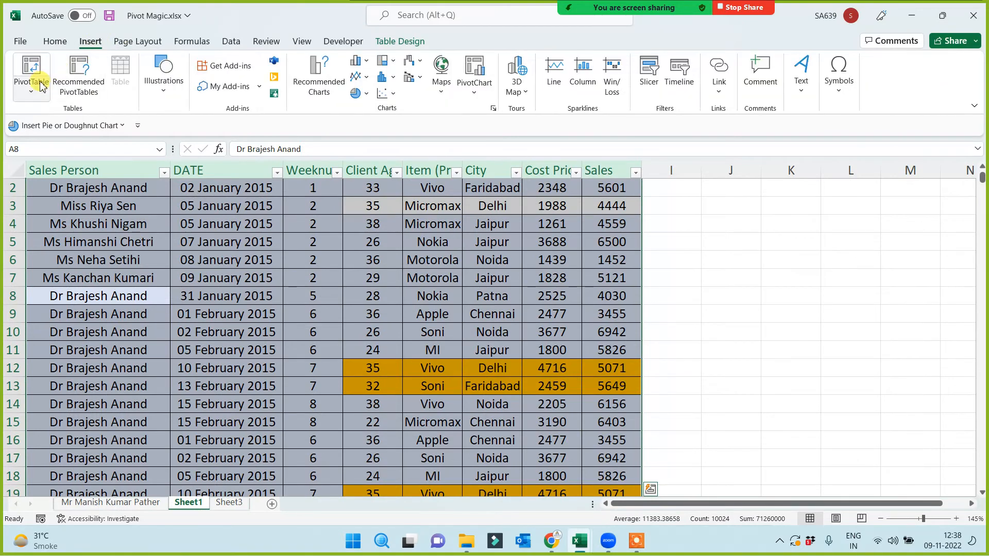
left_click(32, 66)
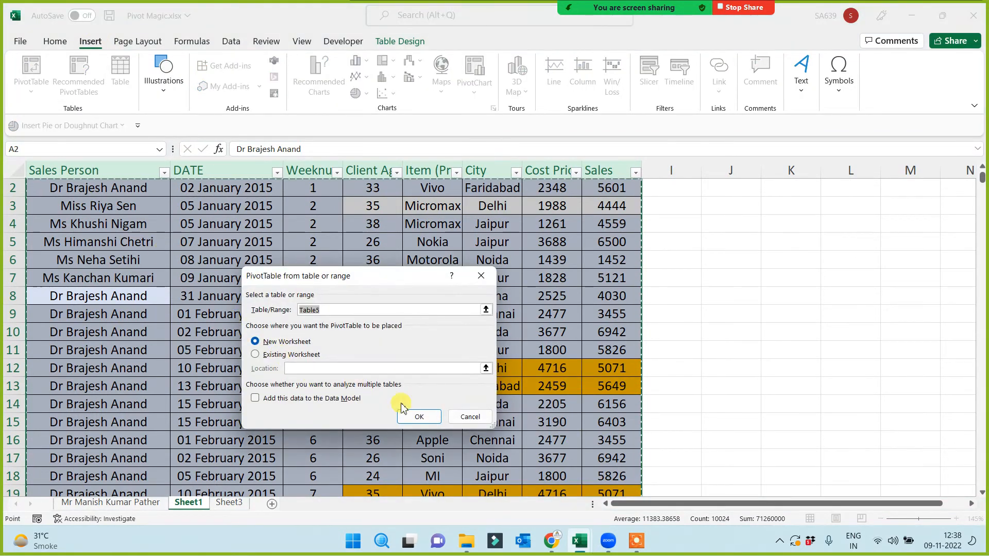
left_click(416, 417)
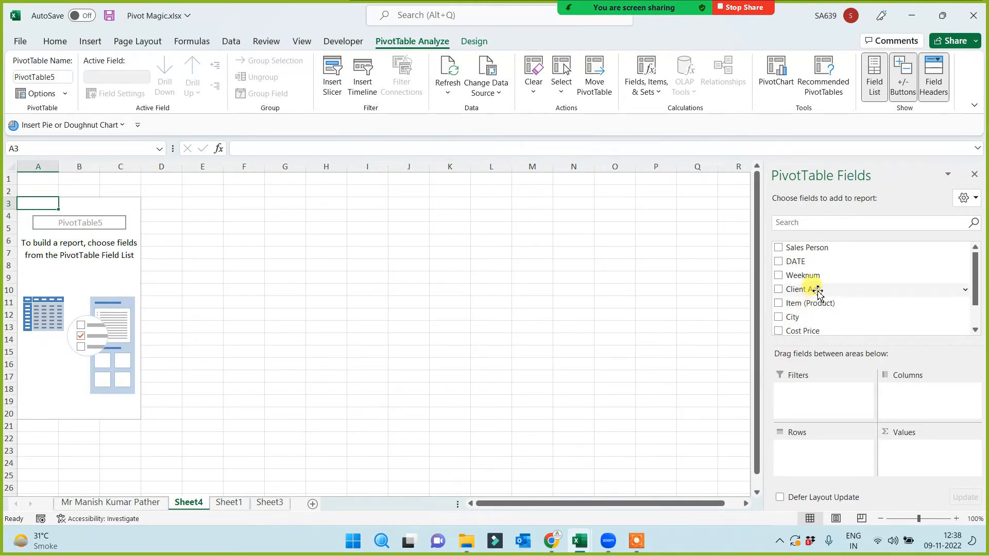
Set the new PivotTable's filter field to Sales Person, its rows to City and Item (Product), and its values to Sales.
left_click_drag(817, 249, 809, 394)
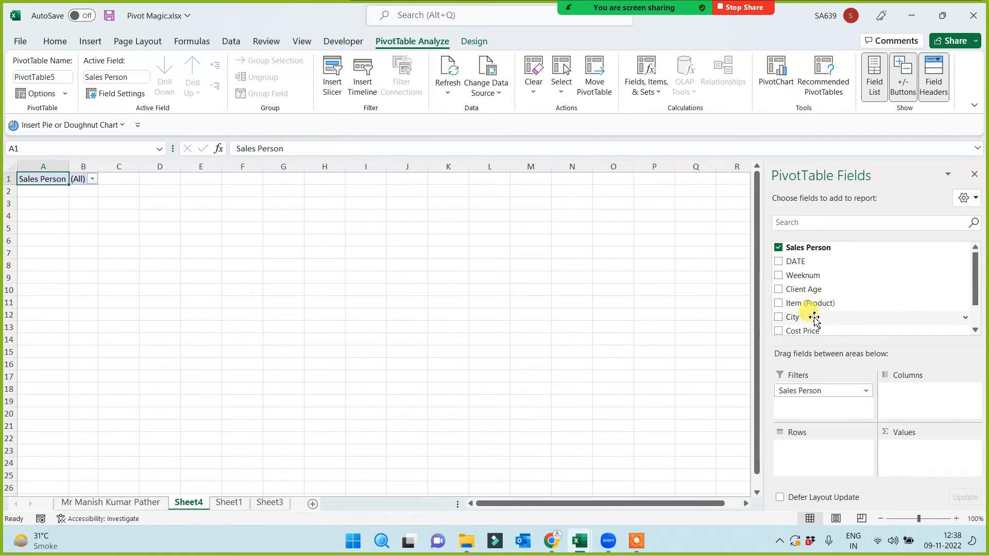
left_click_drag(813, 316, 812, 449)
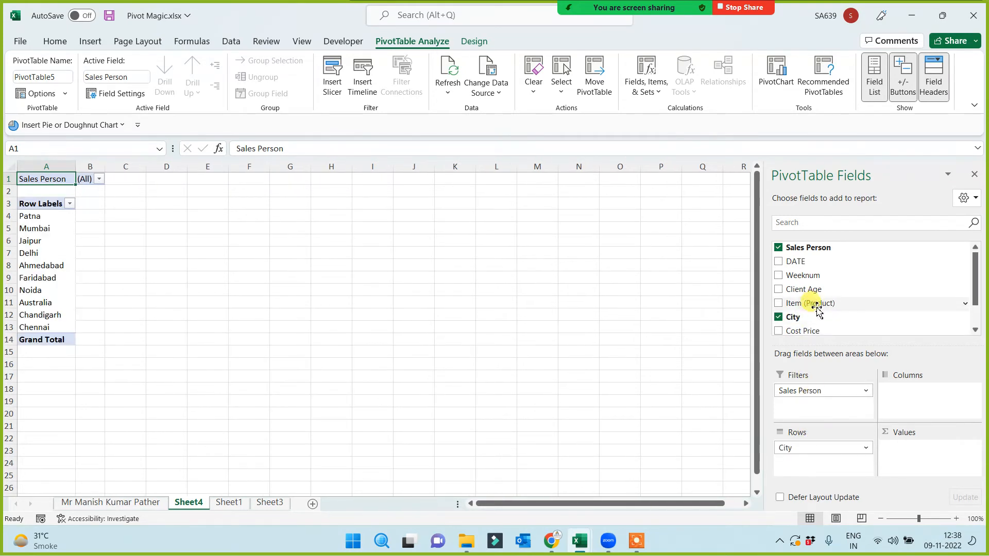
left_click_drag(806, 303, 814, 464)
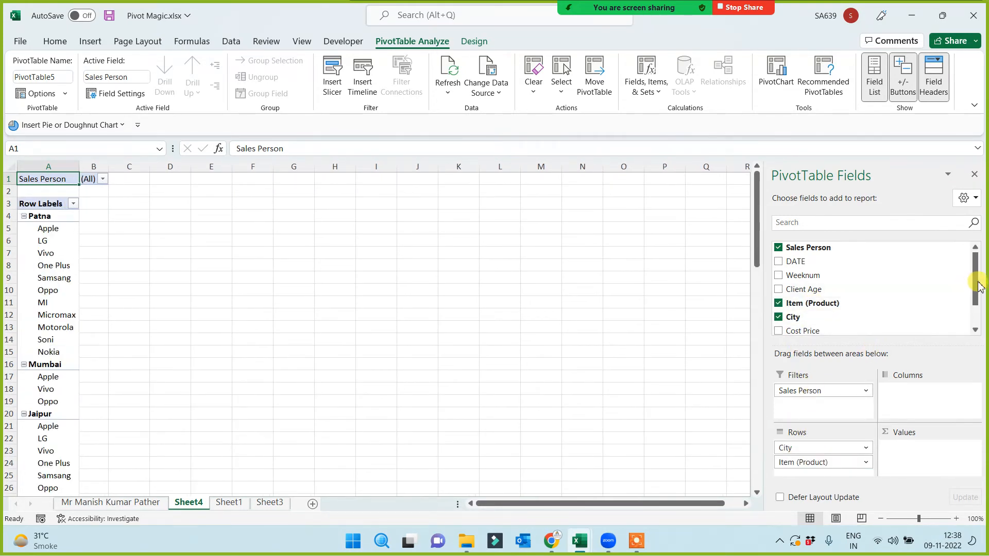
left_click_drag(973, 260, 973, 309)
left_click_drag(833, 312, 915, 452)
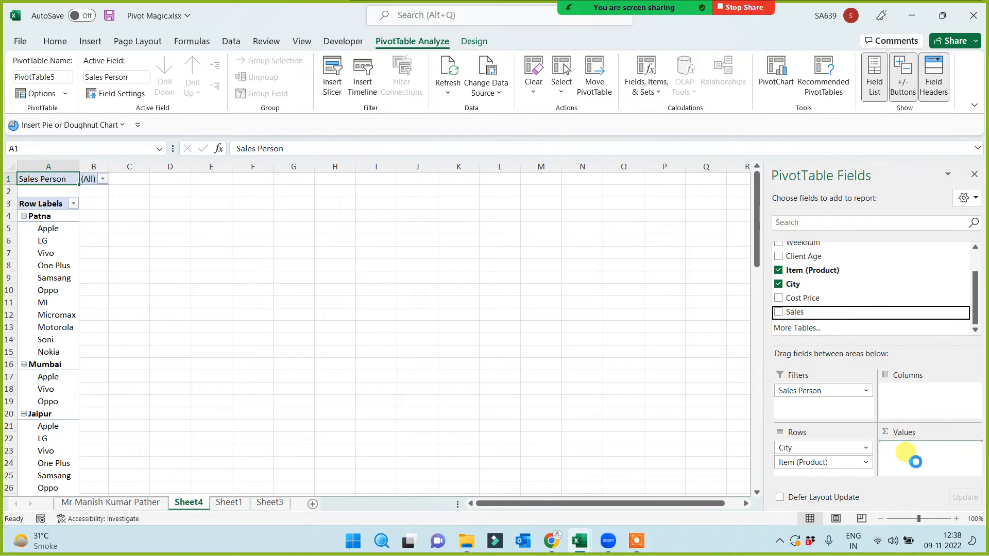
scroll(272, 342, "up", 3, "ctrl")
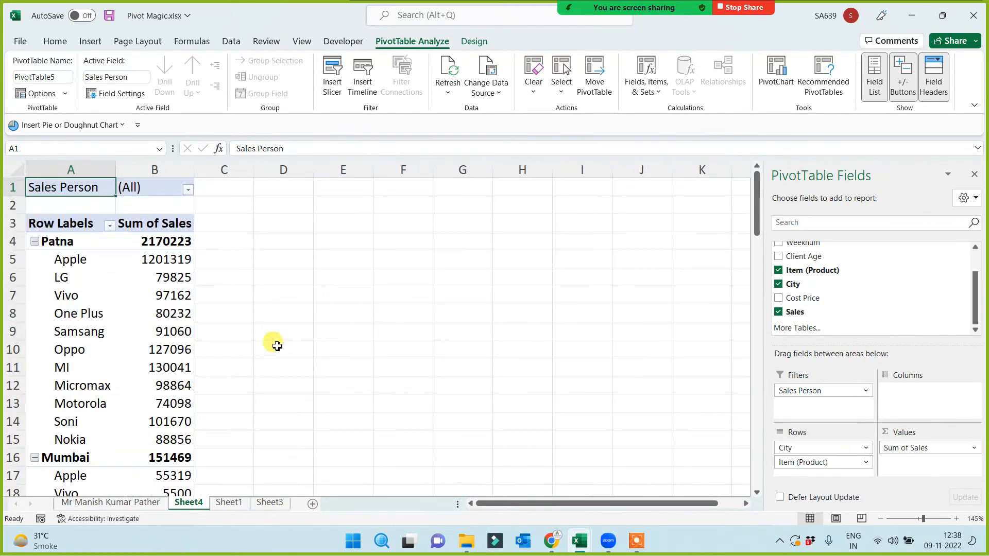
Filter the PivotTable on Sheet4 by the second individual listed under Sales Person.
left_click(188, 190)
left_click(67, 242)
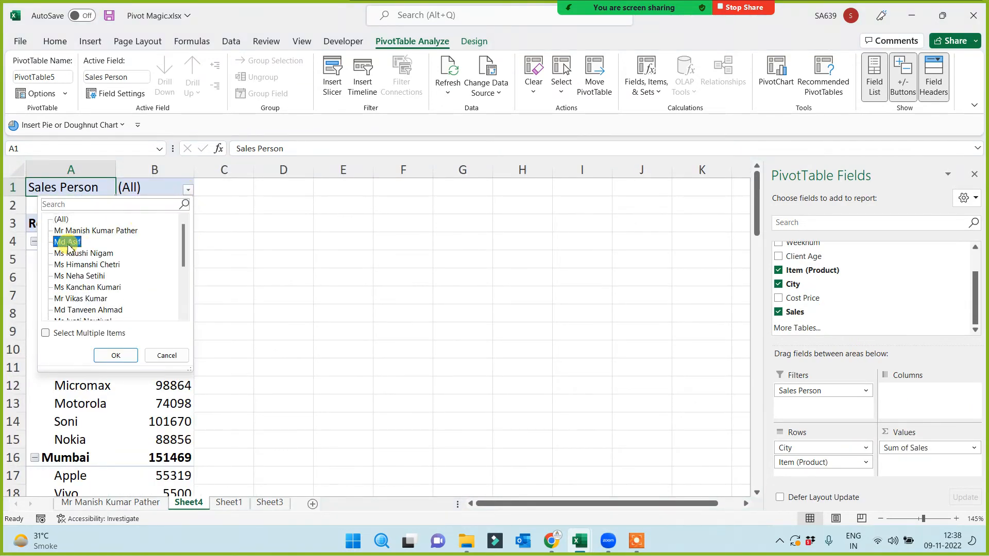
left_click(116, 355)
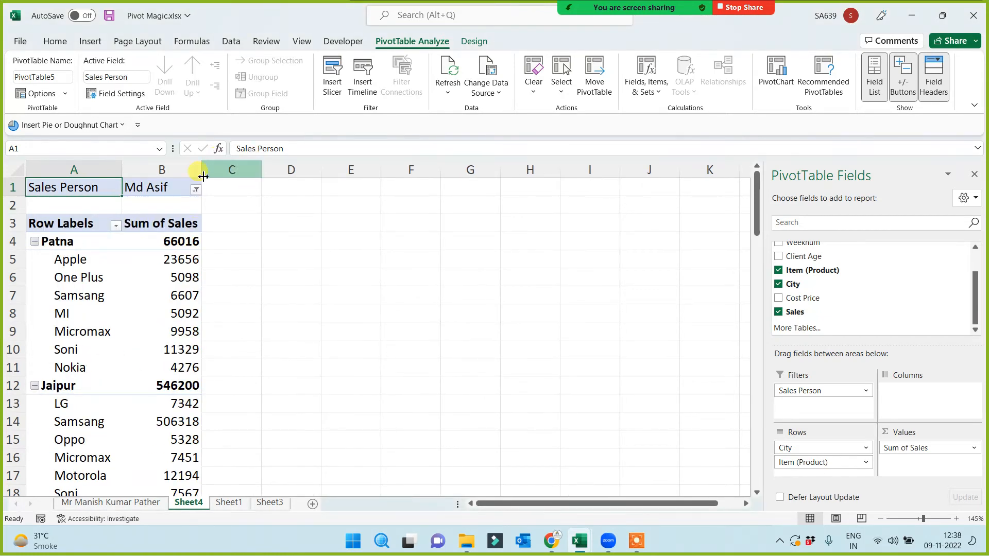
Rename Sheet4 with the filtered sales person's name copied from cell B1.
left_click(167, 189)
left_click_drag(268, 150, 194, 146)
key("ctrl+c")
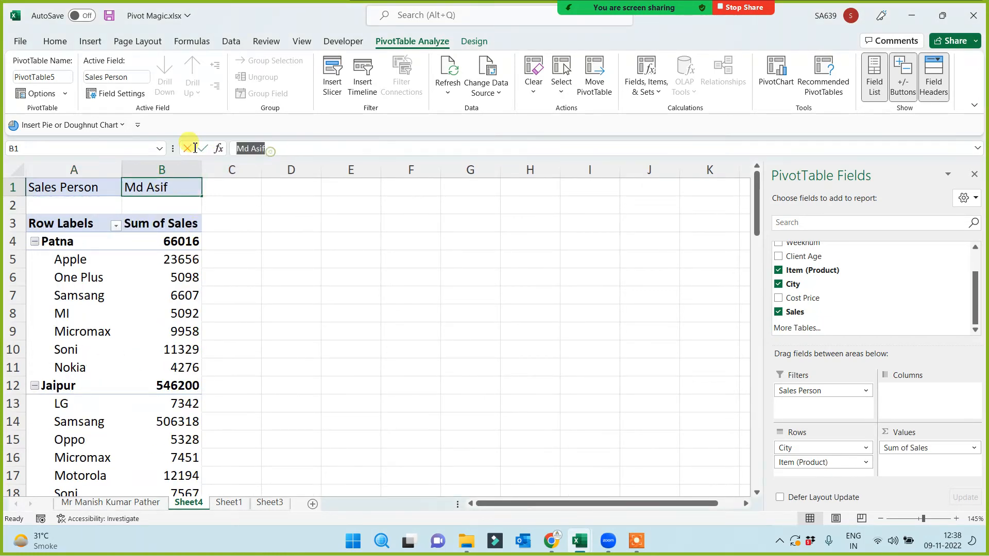
left_click(191, 505)
key("ctrl+v")
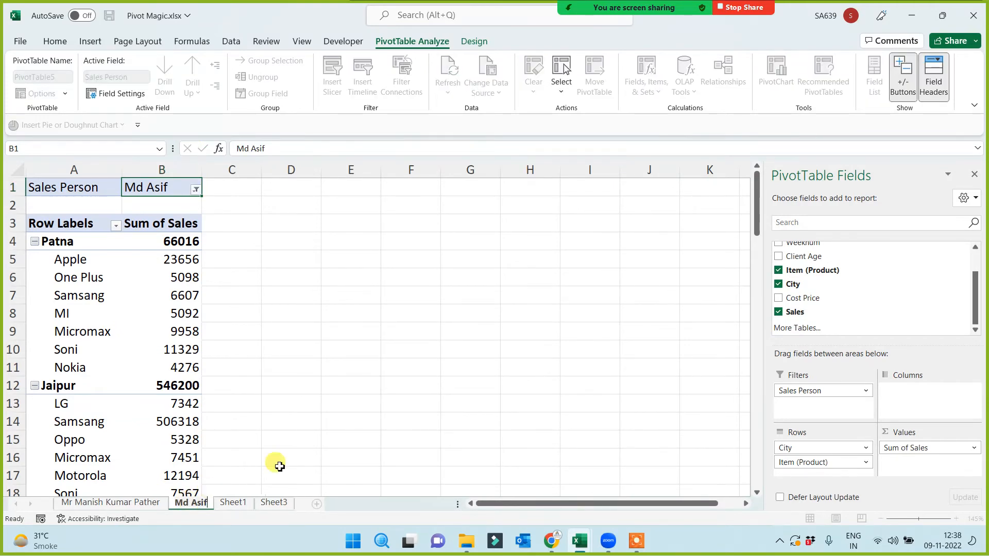
left_click(320, 405)
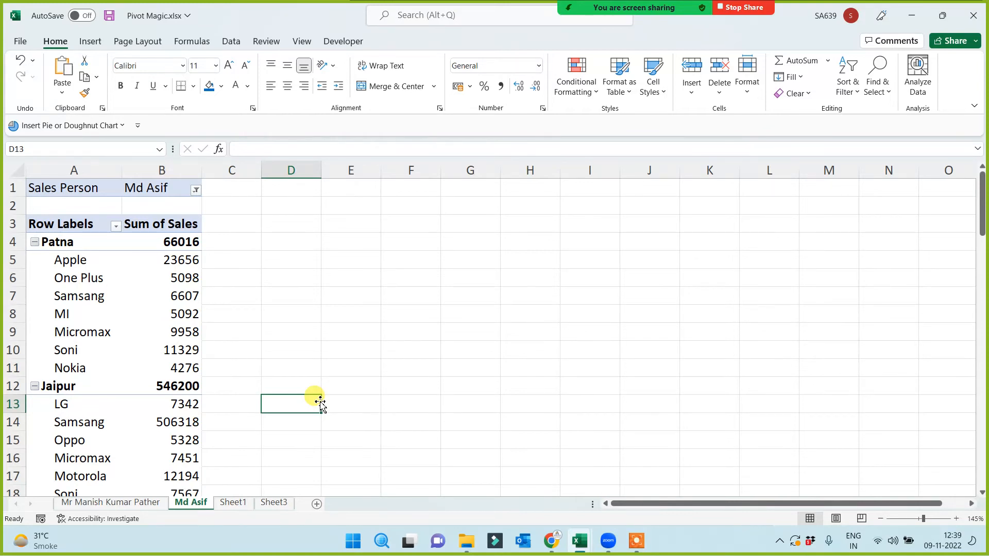
Create a copy of the second sales person's sheet, placed before the first sheet in the Pivot Magic workbook.
right_click(192, 509)
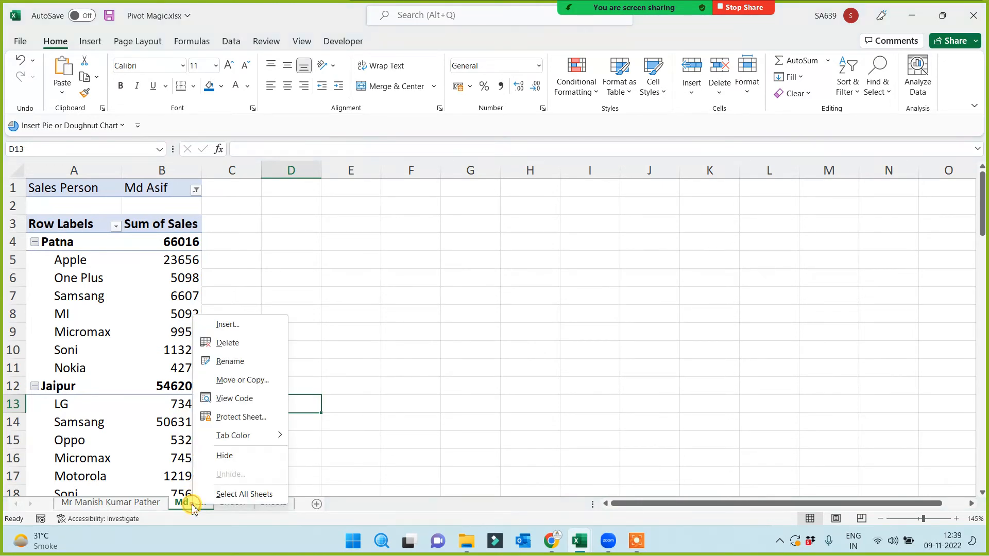
left_click(235, 381)
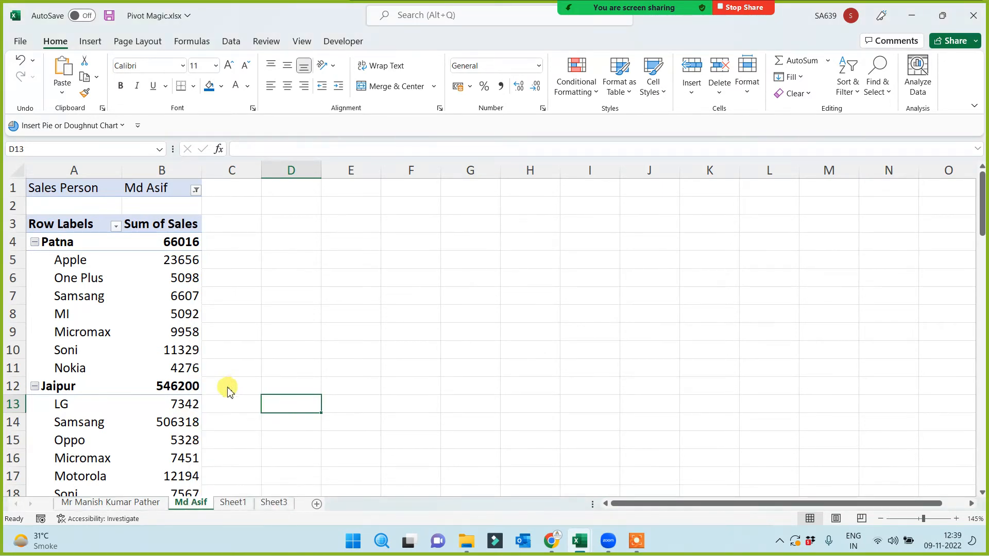
left_click(145, 454)
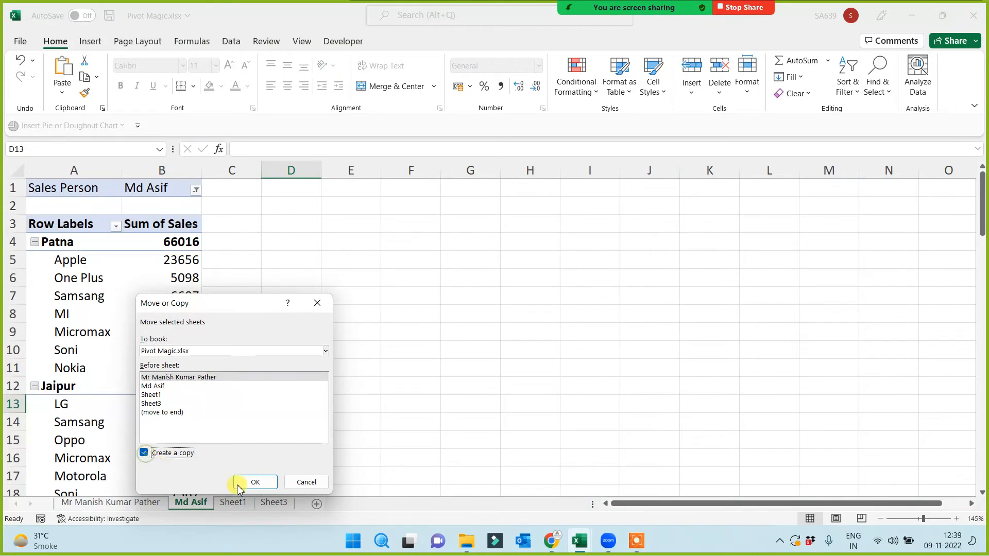
left_click(253, 481)
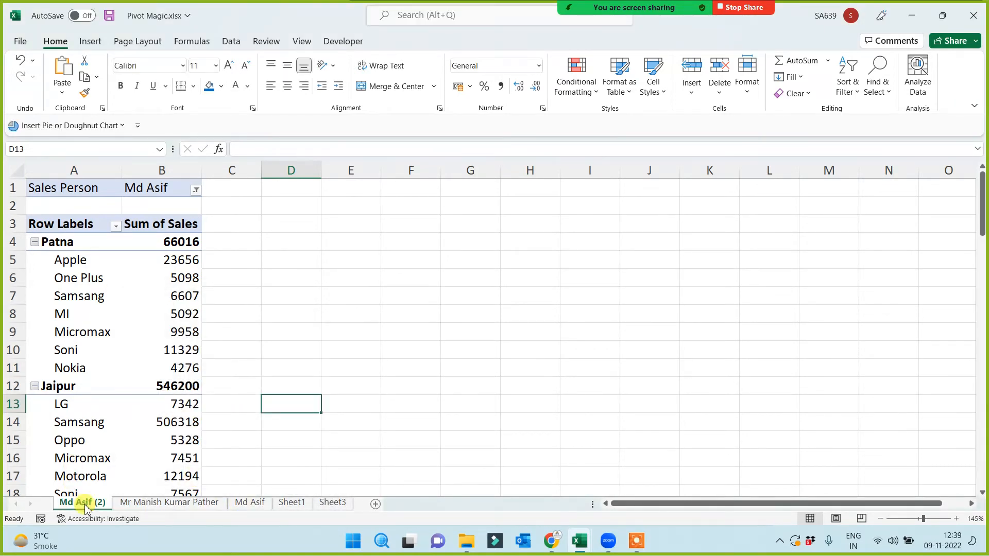
Filter the PivotTable on the copied sheet by the third individual listed under Sales Person.
left_click(196, 191)
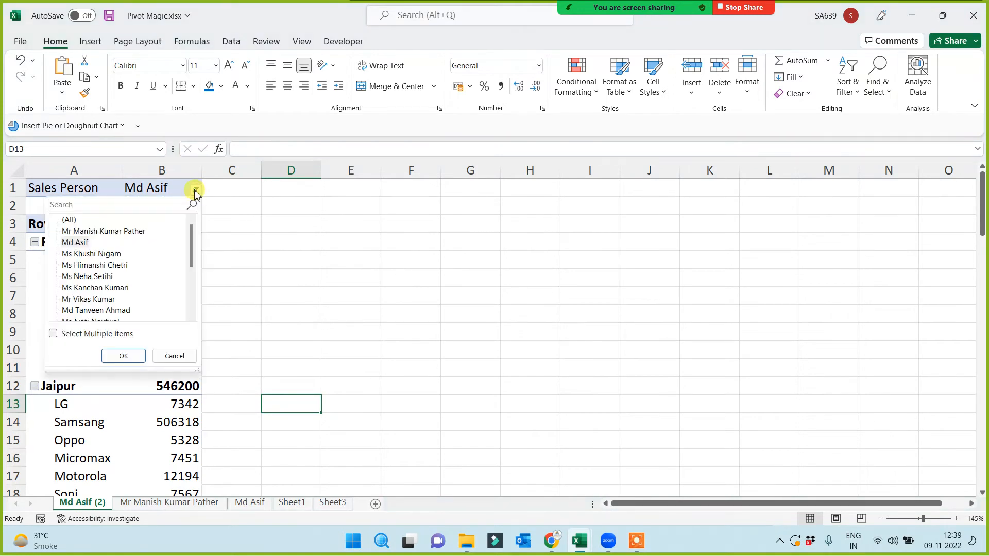
left_click(93, 253)
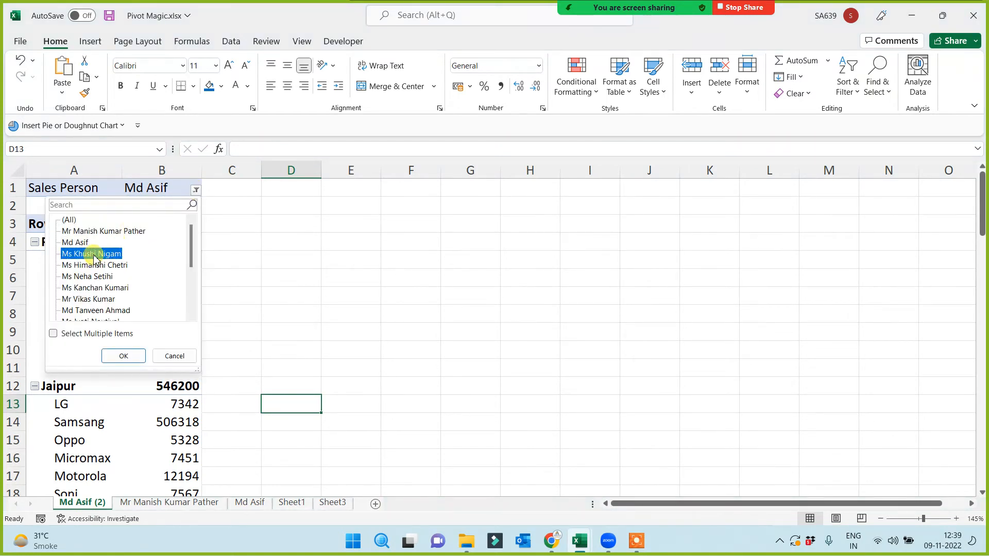
left_click(124, 356)
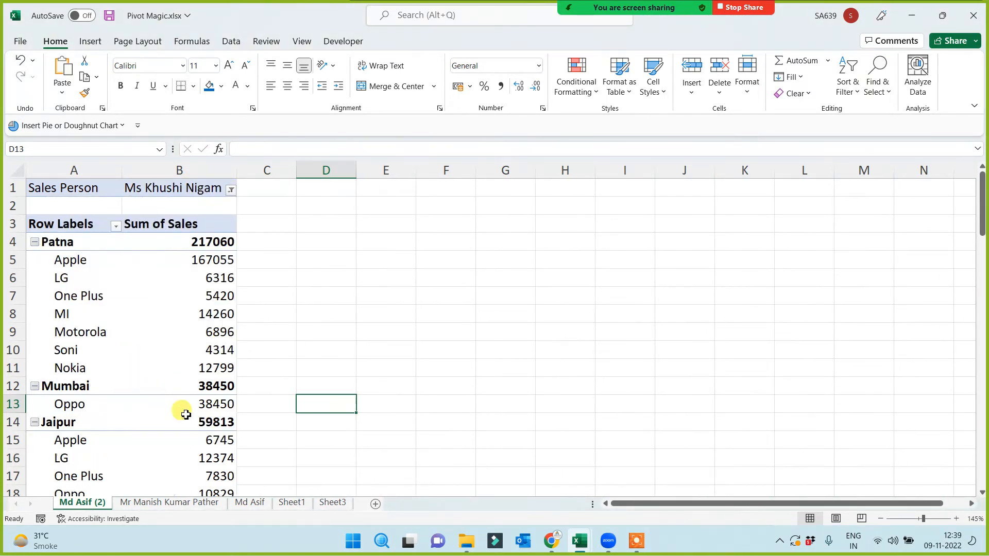
Rename the copied sheet with the filtered sales person's name copied from cell B1.
left_click(181, 188)
left_click_drag(304, 149, 165, 139)
key("ctrl+c")
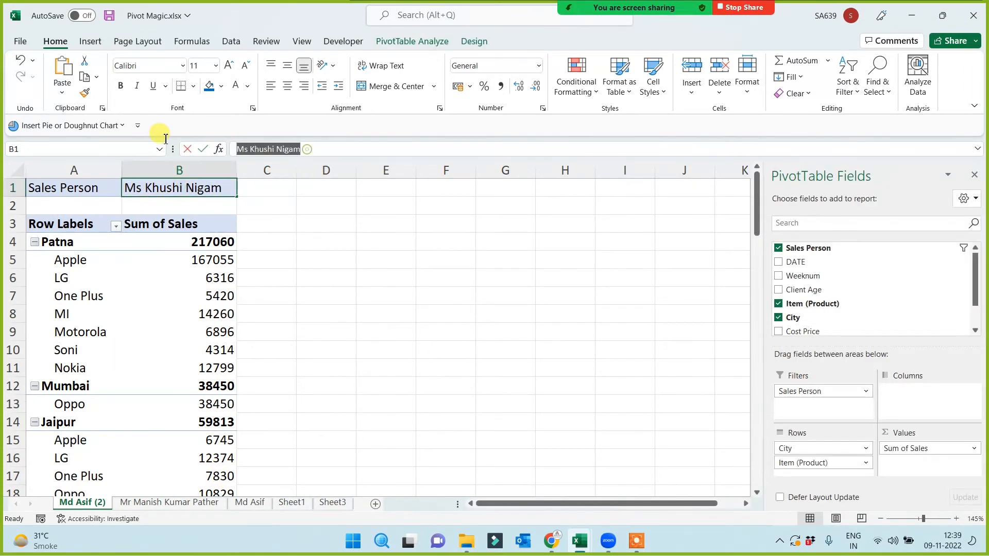
key("Escape")
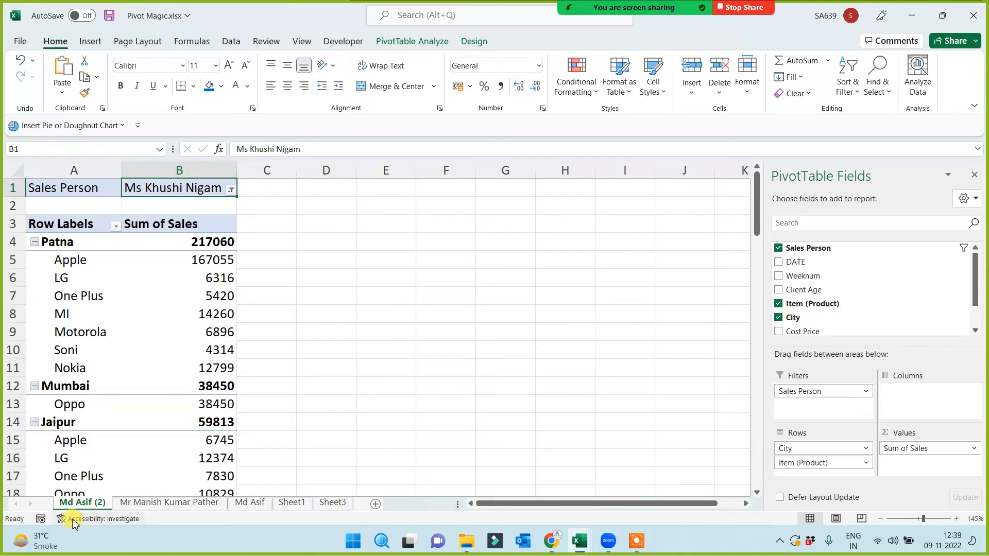
key("ctrl+v")
left_click(366, 384)
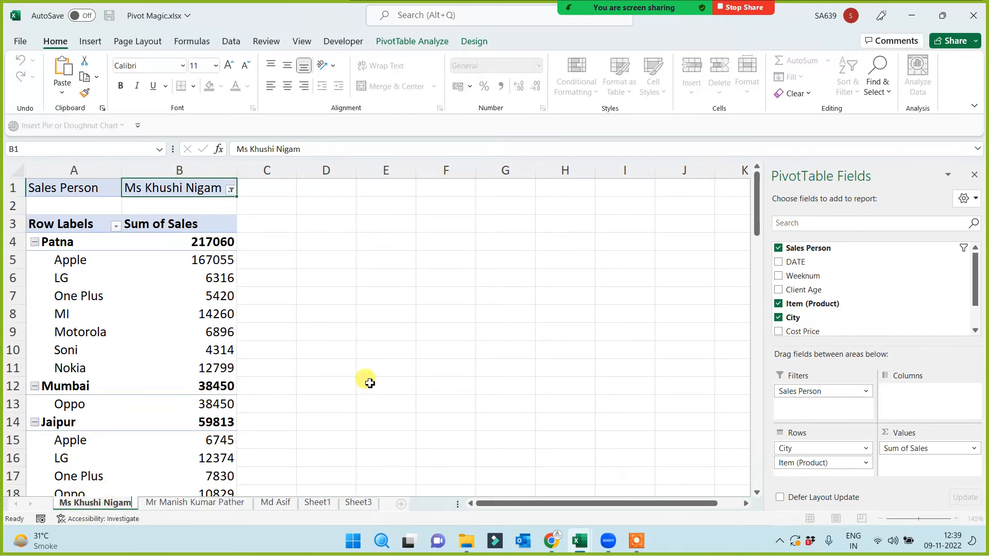
left_click(195, 503)
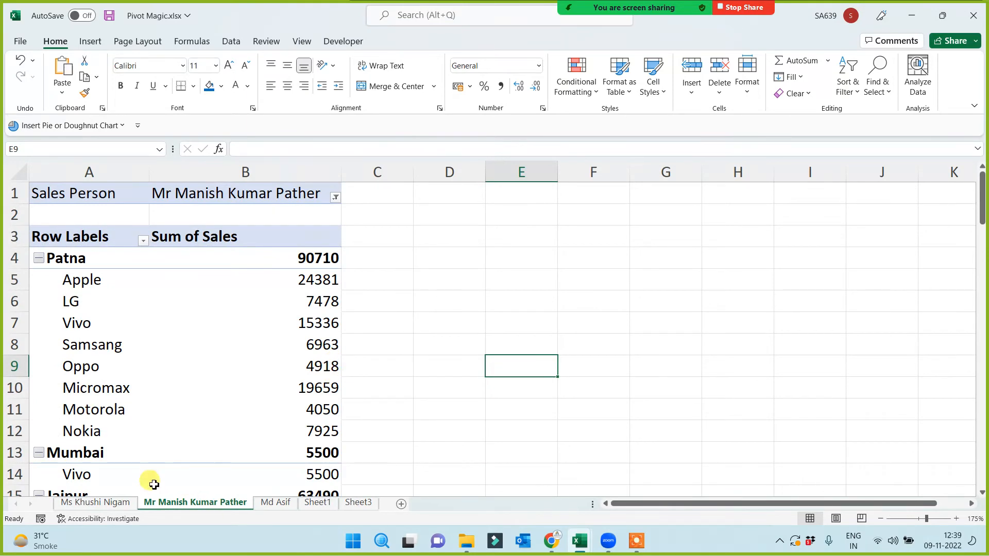
left_click(122, 503)
left_click(170, 502)
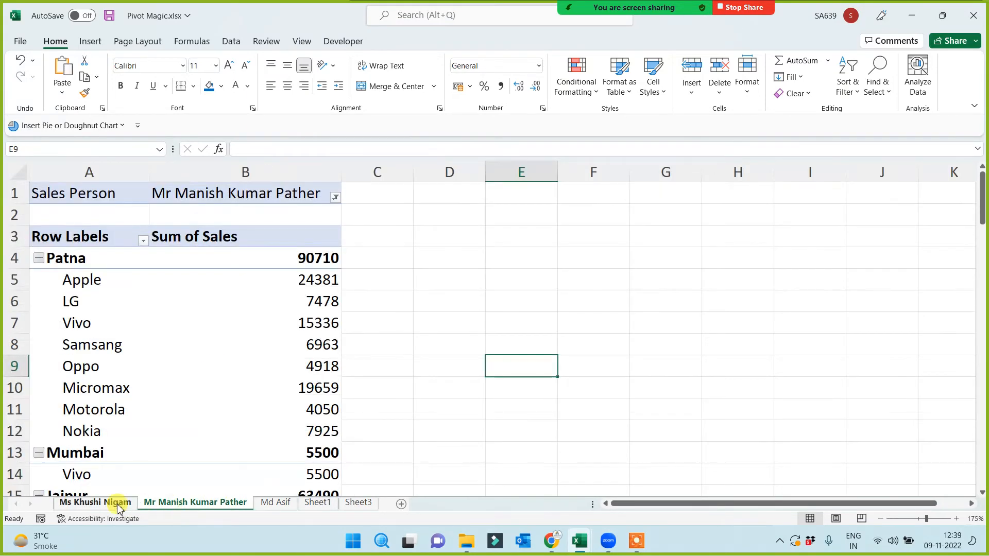
left_click(431, 387)
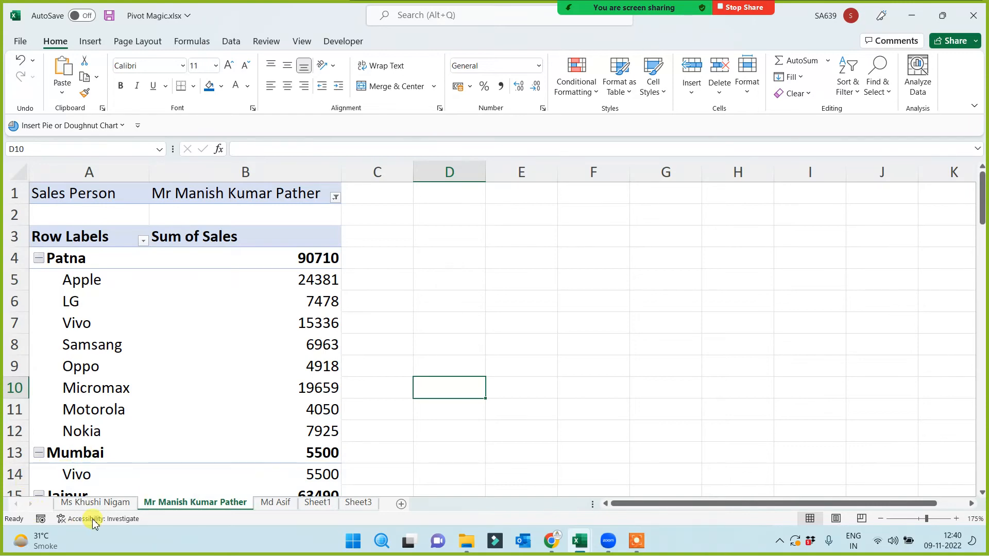
Group the three sales person report sheets and permanently delete them together.
left_click(98, 502)
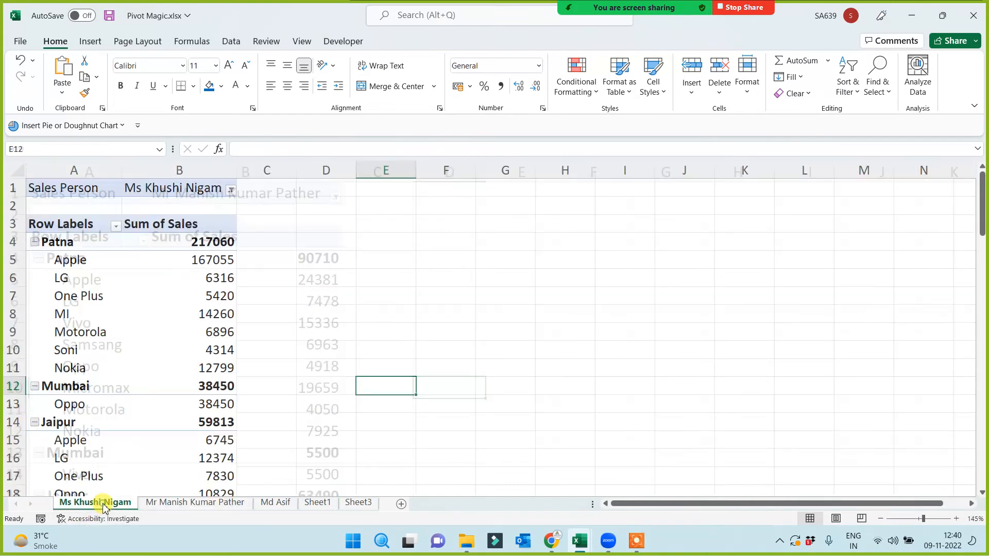
left_click(285, 508, "shift")
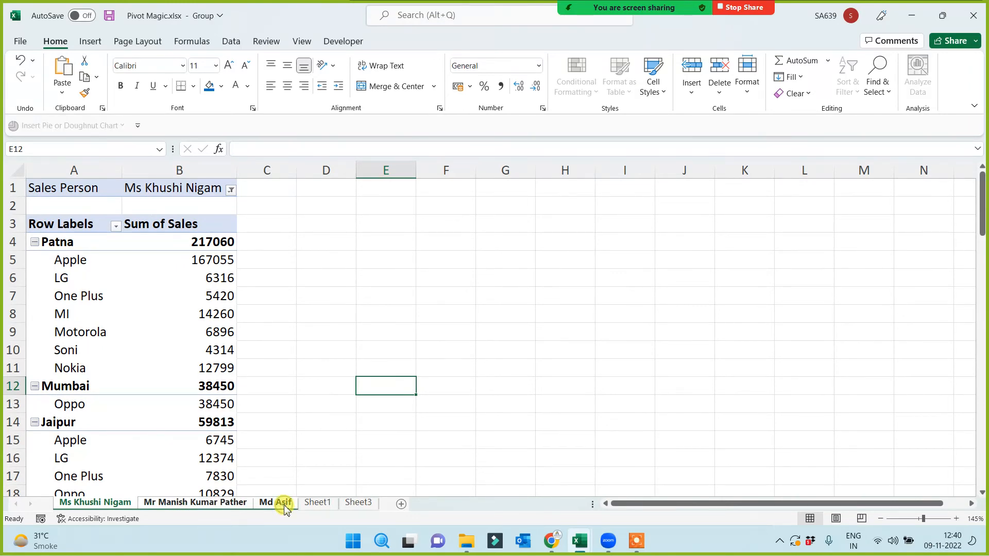
right_click(285, 507)
left_click(315, 331)
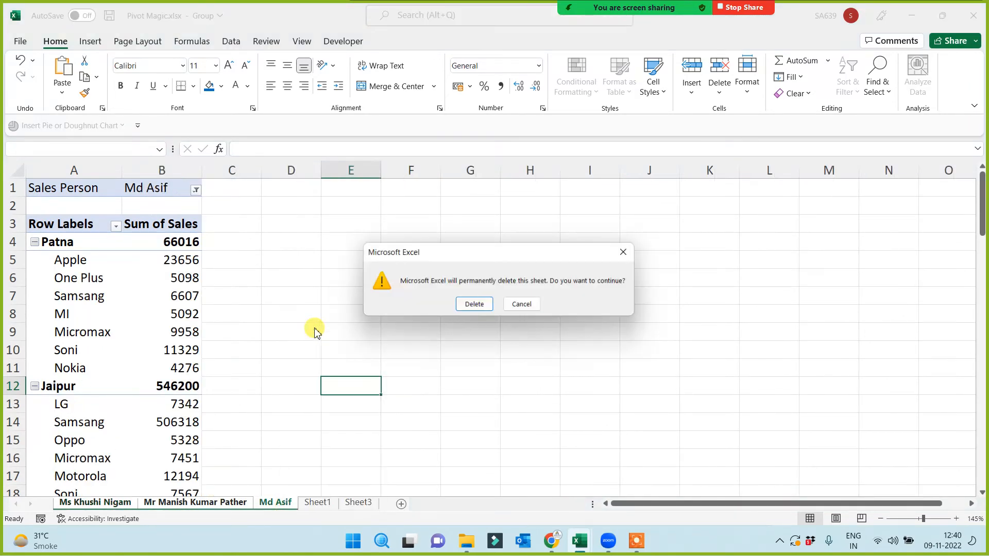
left_click(476, 305)
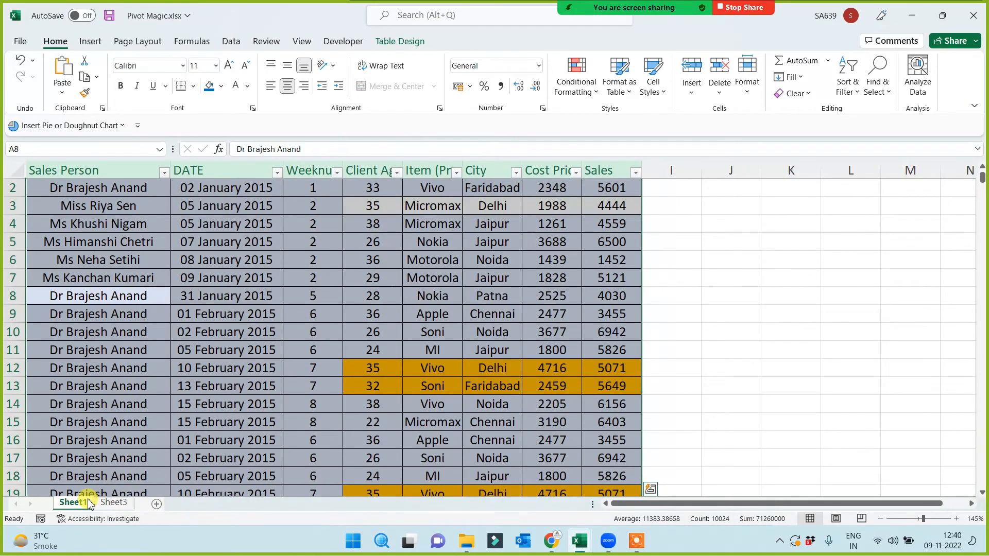
Insert a PivotTable based on Table5 from Sheet1 into a new worksheet.
left_click(90, 41)
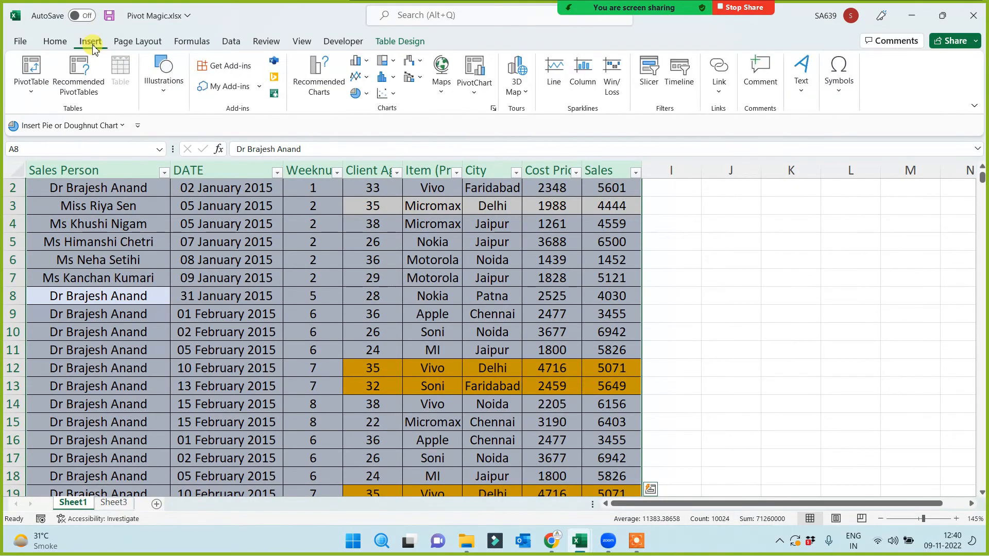
left_click(32, 69)
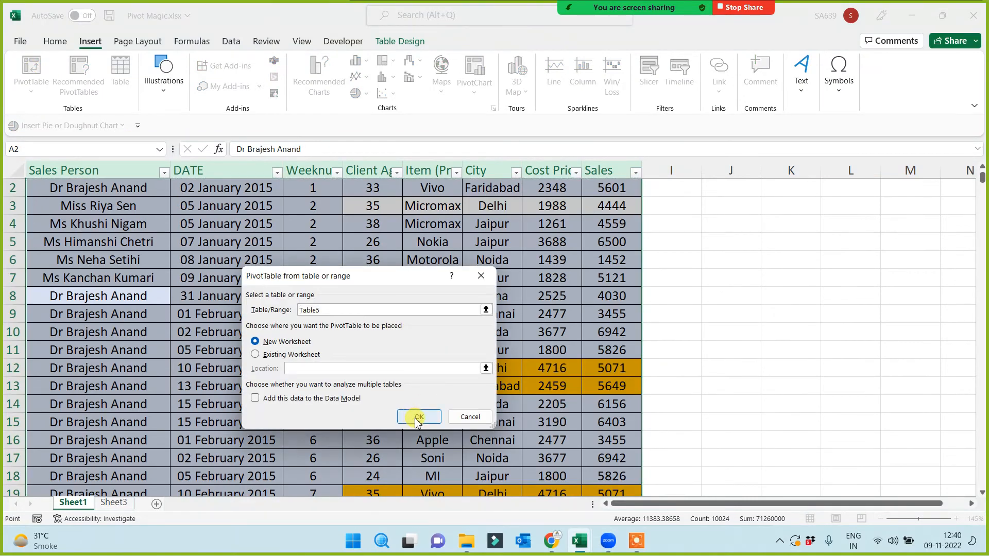
left_click(418, 419)
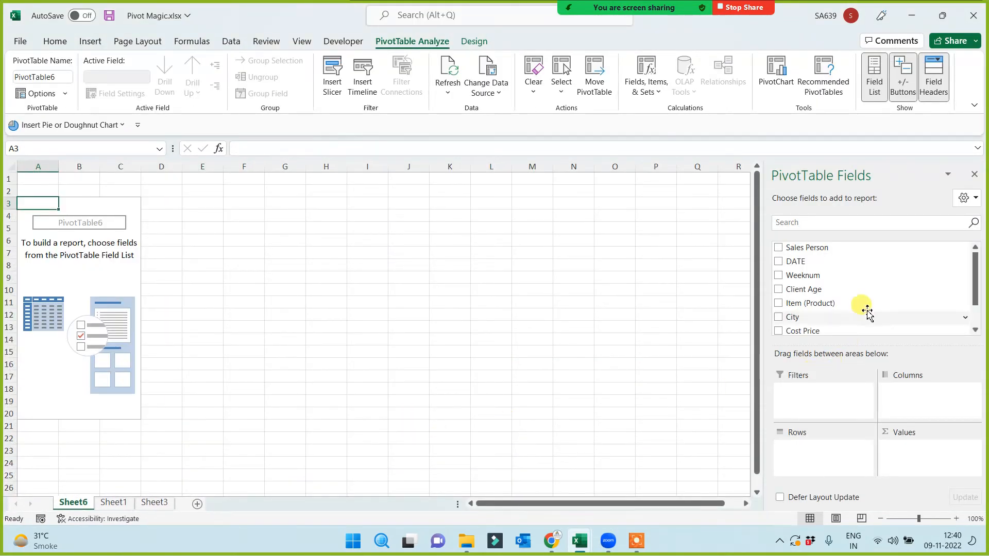
Lay out the new PivotTable with Sales Person as filter, City and Item (Product) as rows, and Sales as values.
left_click_drag(828, 249, 821, 406)
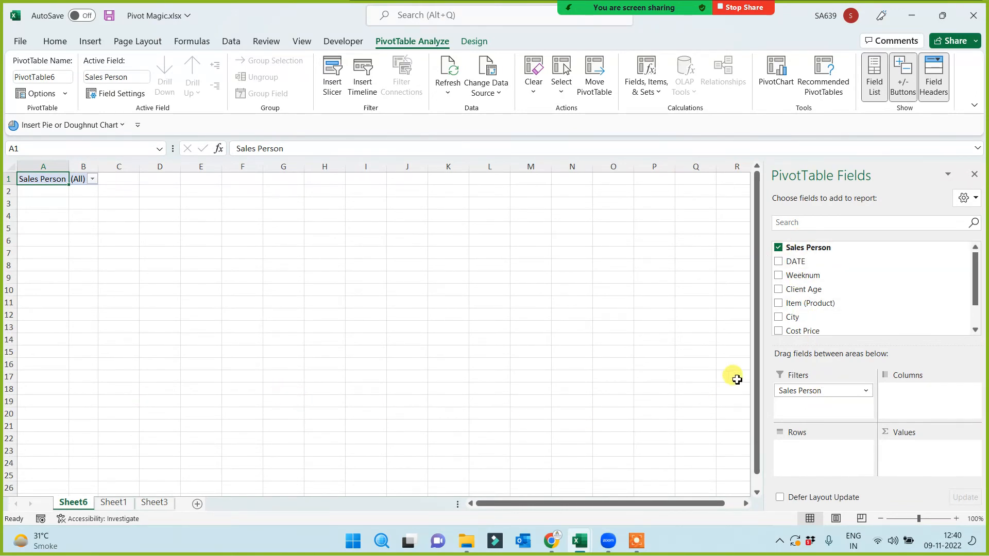
left_click_drag(812, 317, 808, 449)
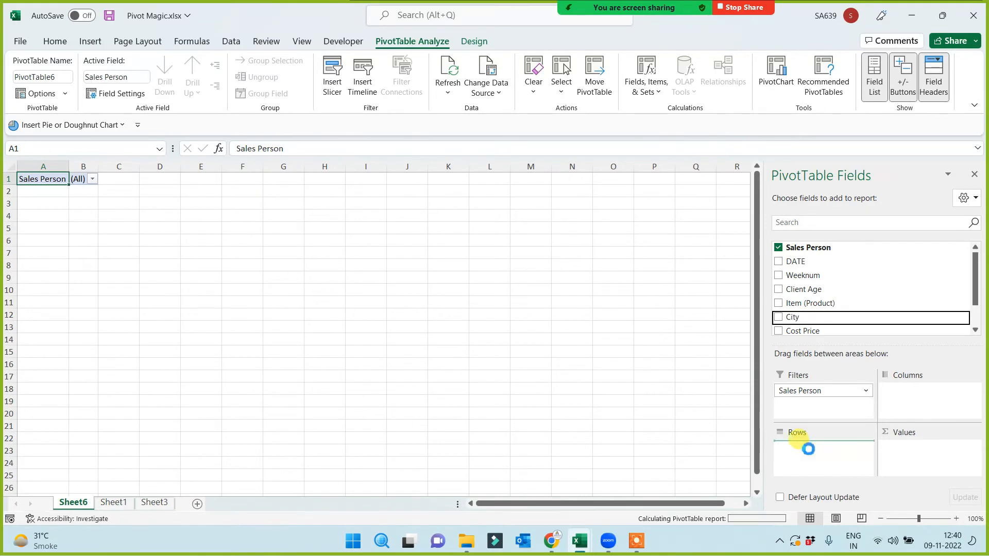
left_click_drag(811, 305, 811, 464)
left_click_drag(972, 289, 973, 309)
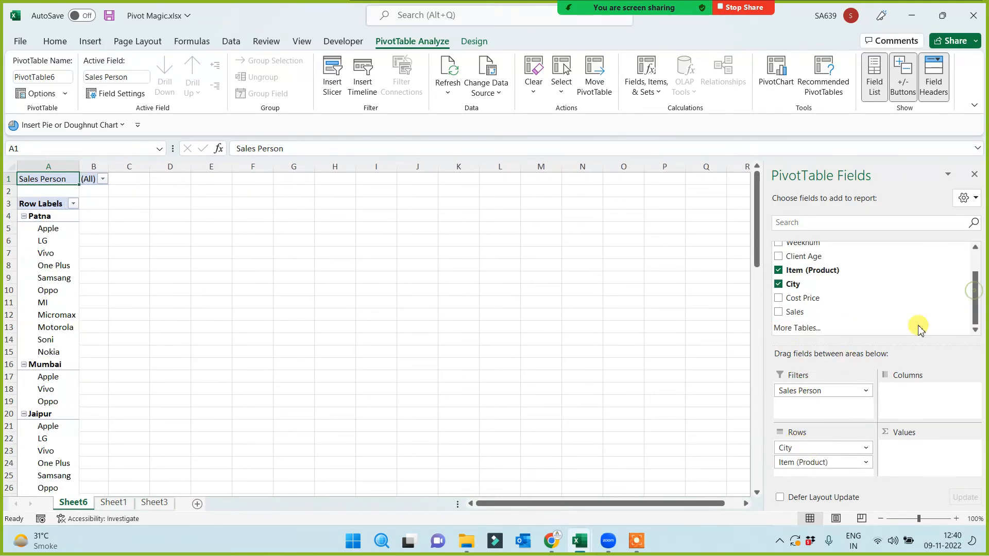
left_click_drag(804, 312, 907, 453)
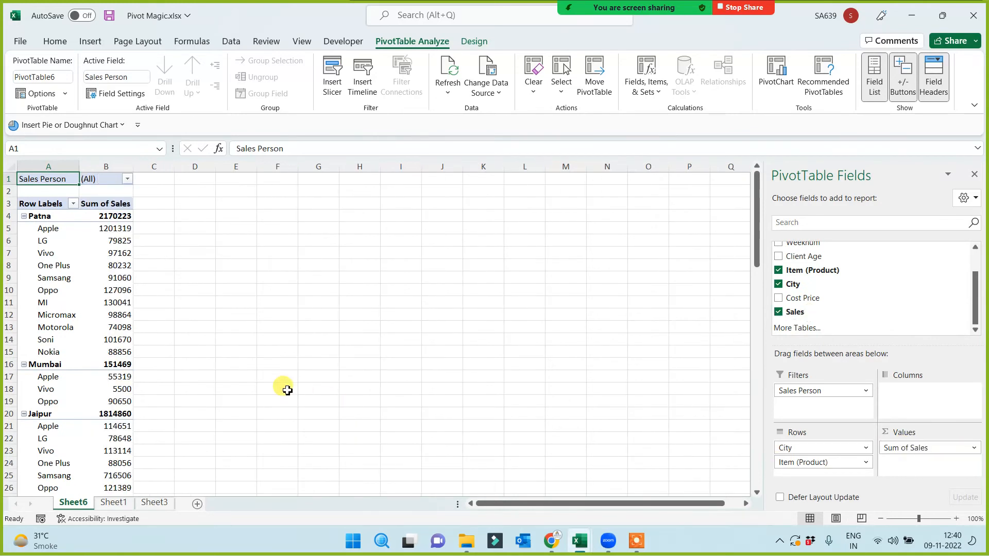
Move Item (Product) from the rows to the columns of the PivotTable and review the resulting cross-table.
scroll(287, 391, "up", 5)
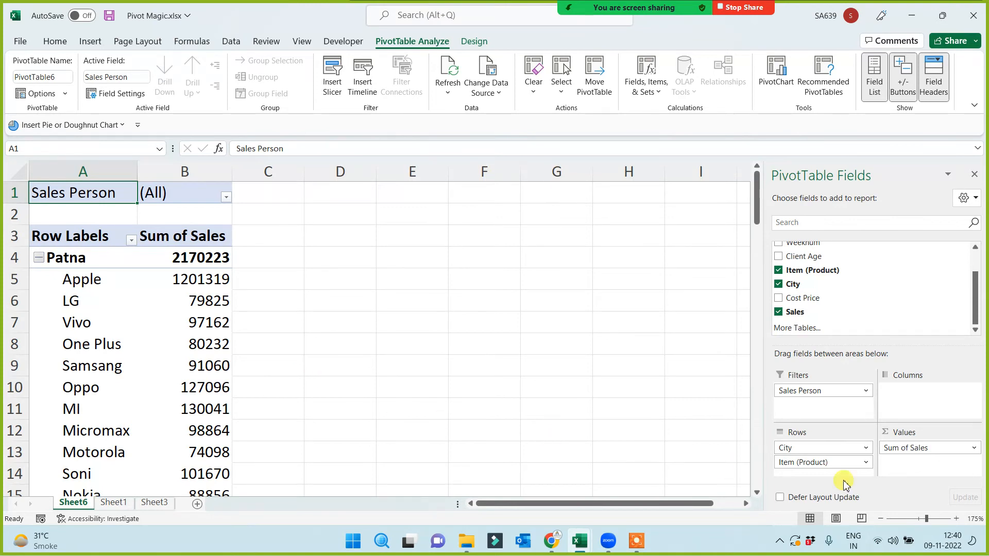
left_click_drag(825, 462, 897, 402)
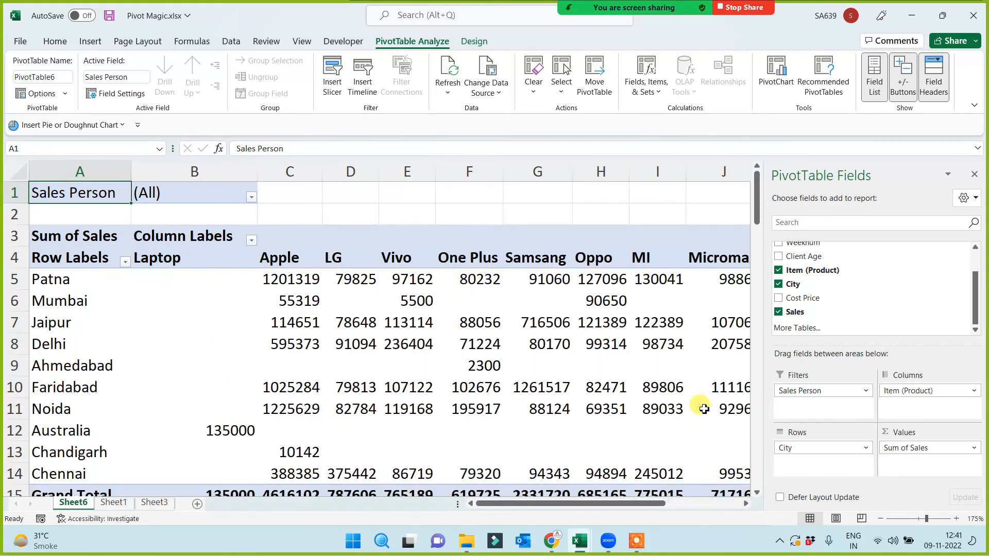
scroll(416, 376, "down", 3)
scroll(416, 392, "up", 3)
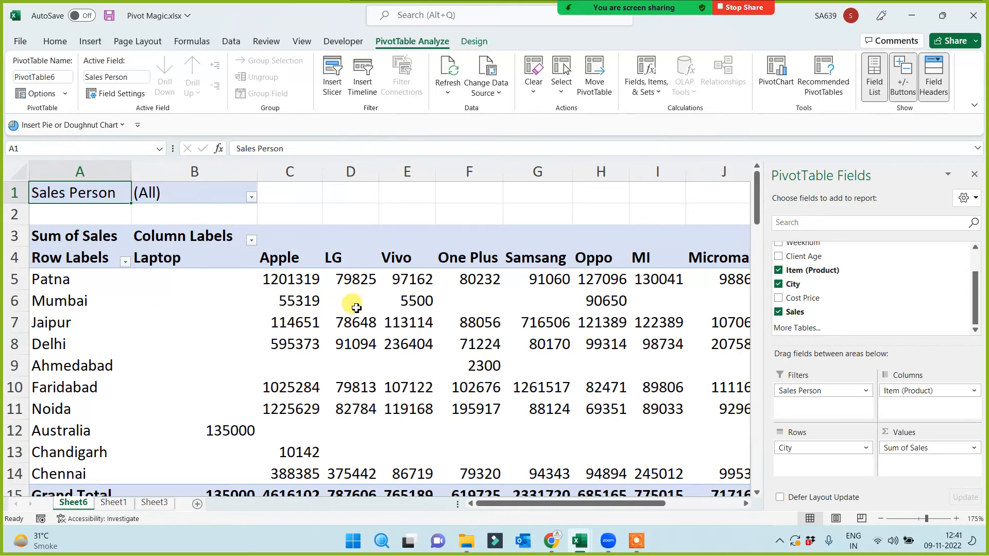
scroll(528, 372, "down", 3)
scroll(510, 388, "up", 3)
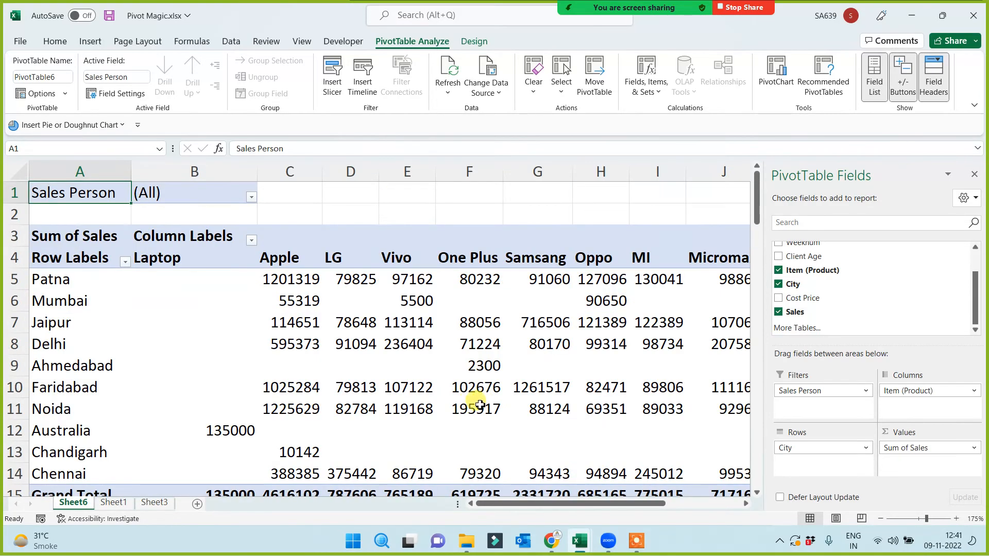
mouse_move(472, 407)
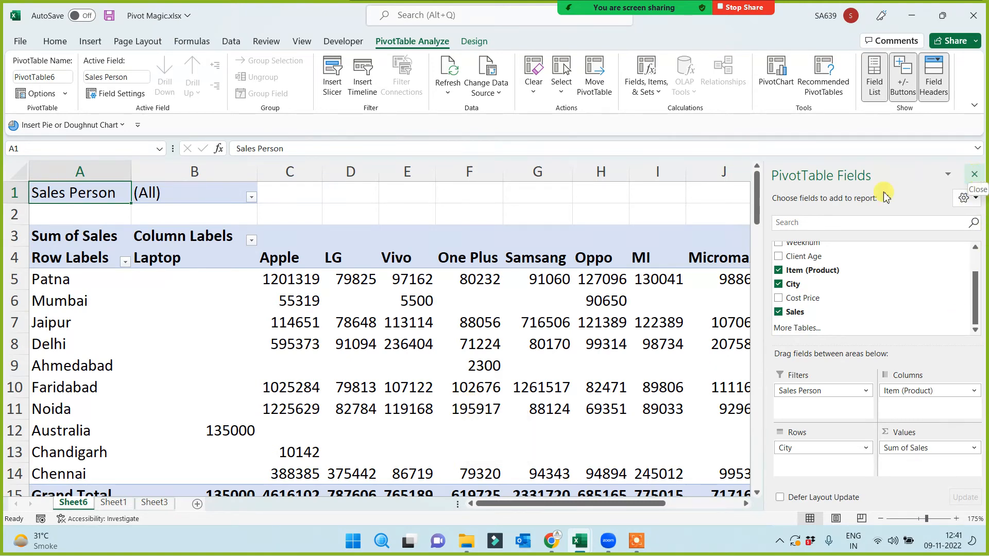
left_click(658, 199)
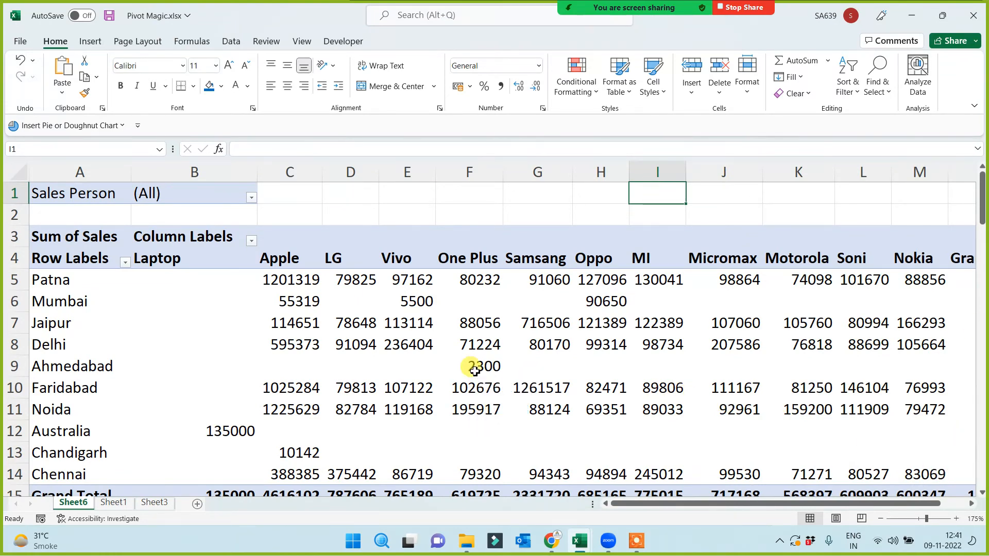
scroll(474, 370, "down", 2, "ctrl")
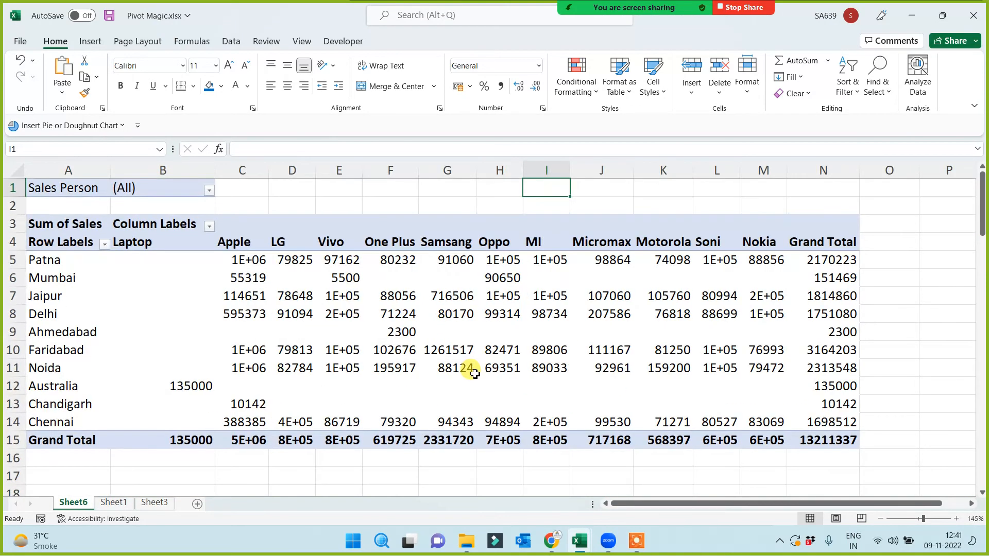
Move Item (Product) back to the PivotTable's rows, beneath City.
left_click(79, 262)
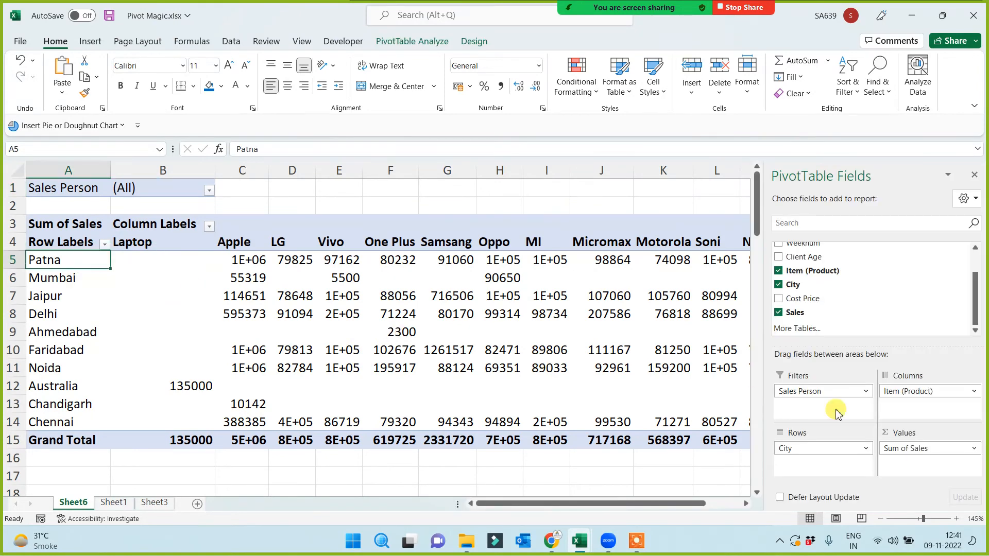
left_click_drag(905, 392, 804, 464)
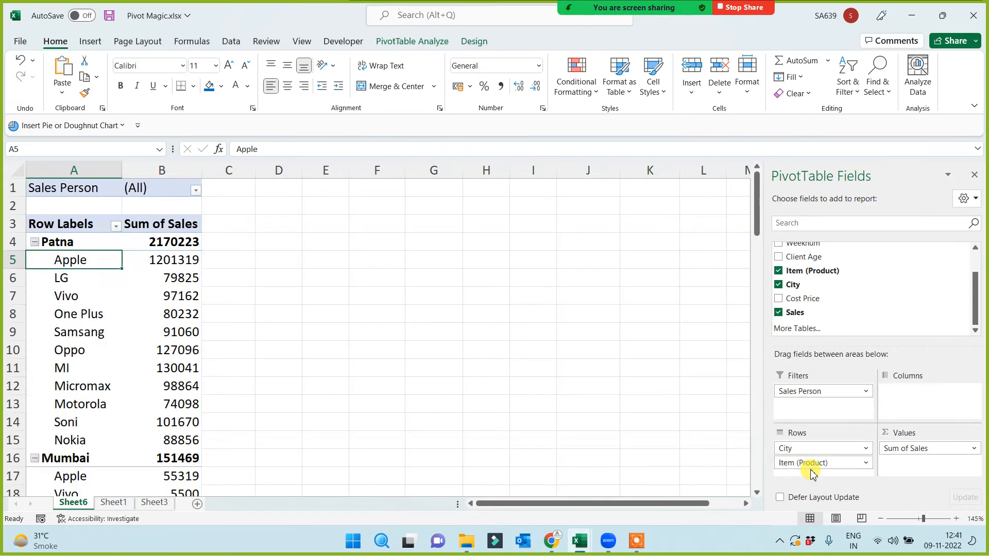
scroll(222, 377, "down", 4)
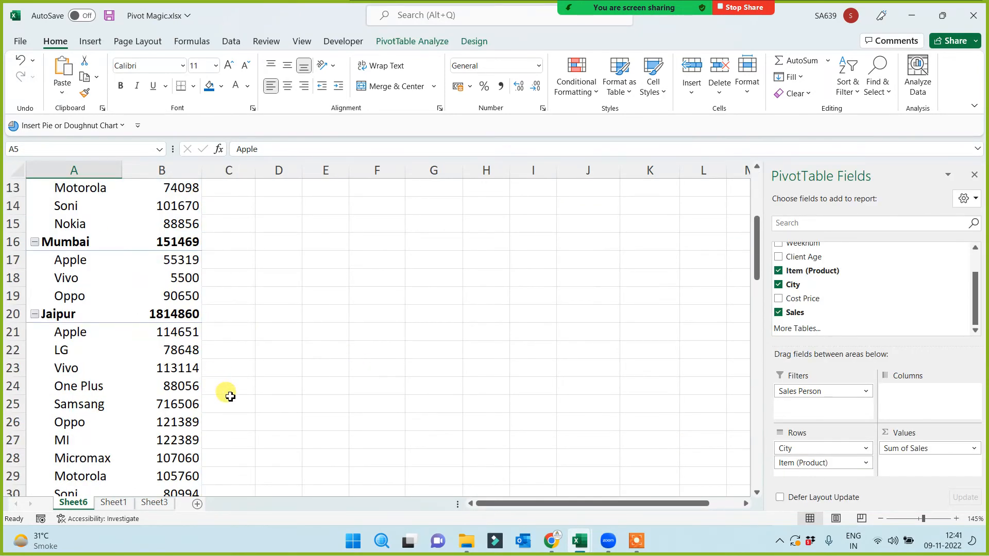
scroll(225, 391, "up", 4)
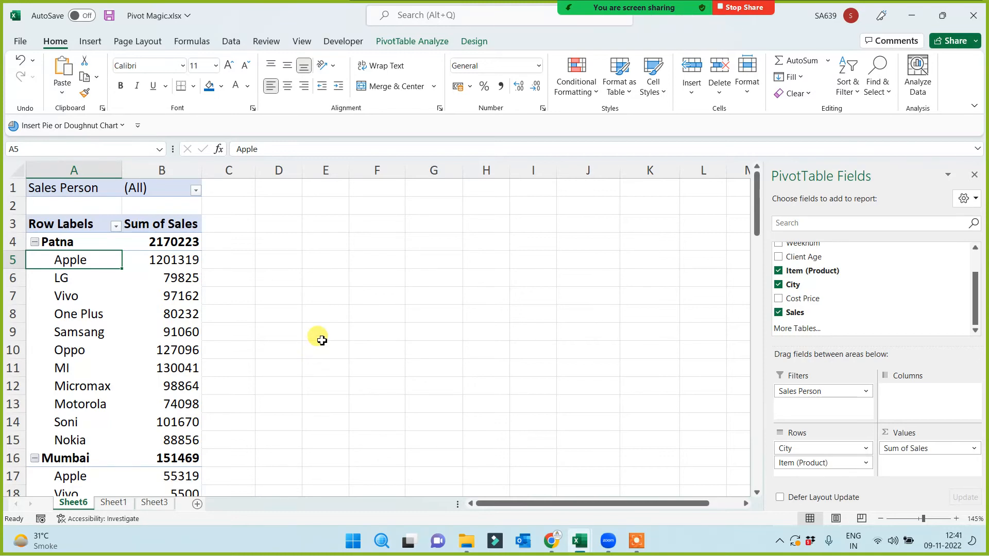
Generate a separate report sheet for every sales person with Show Report Filter Pages on the Sales Person field.
left_click(413, 46)
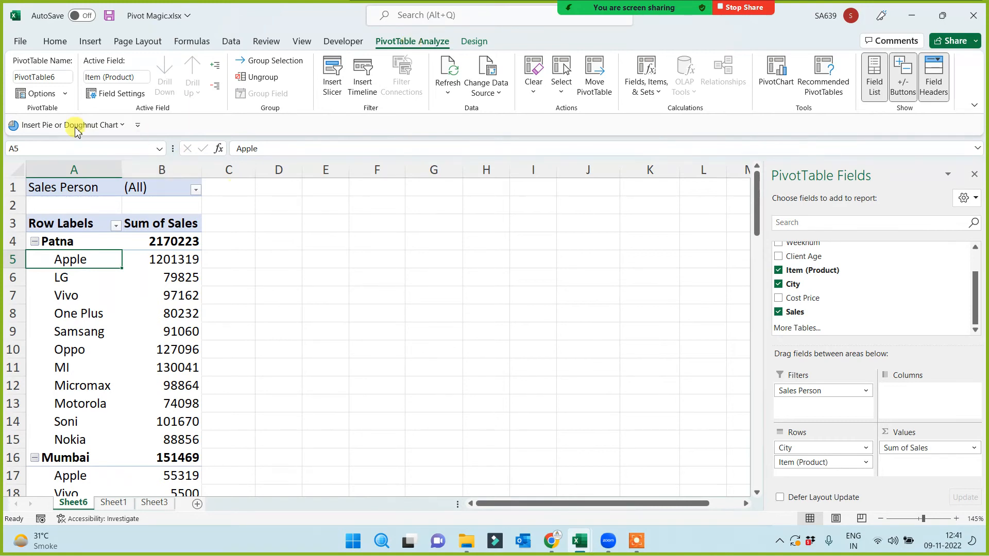
left_click(66, 93)
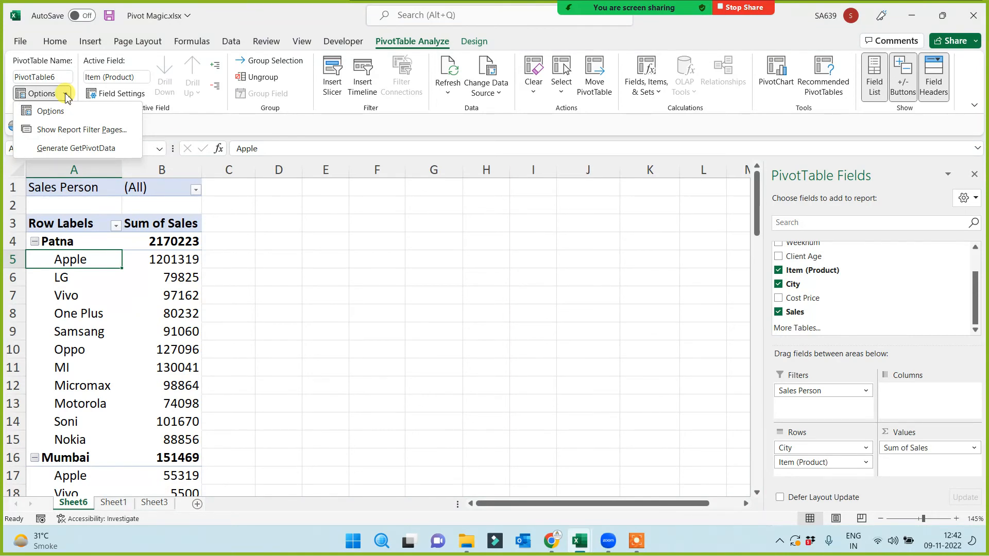
left_click(82, 129)
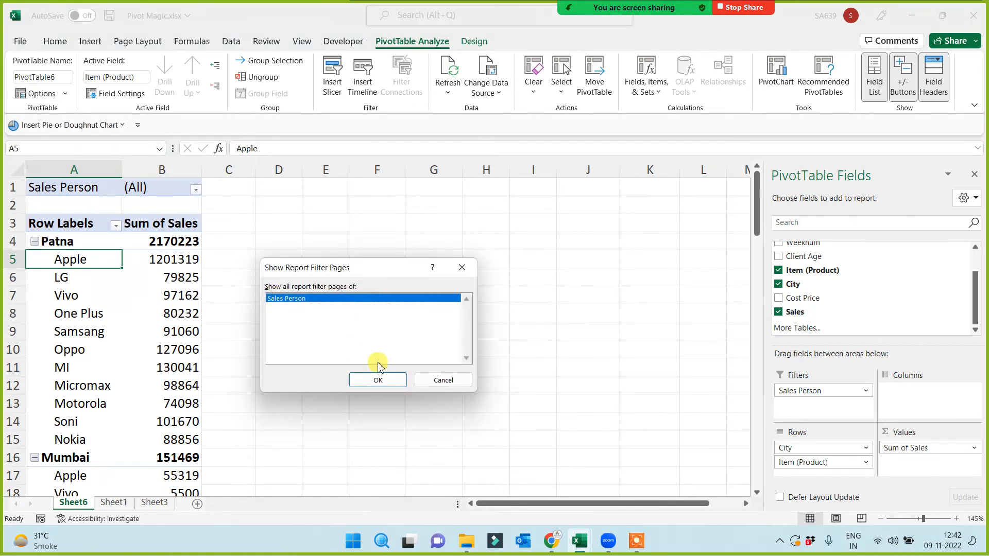
left_click(377, 381)
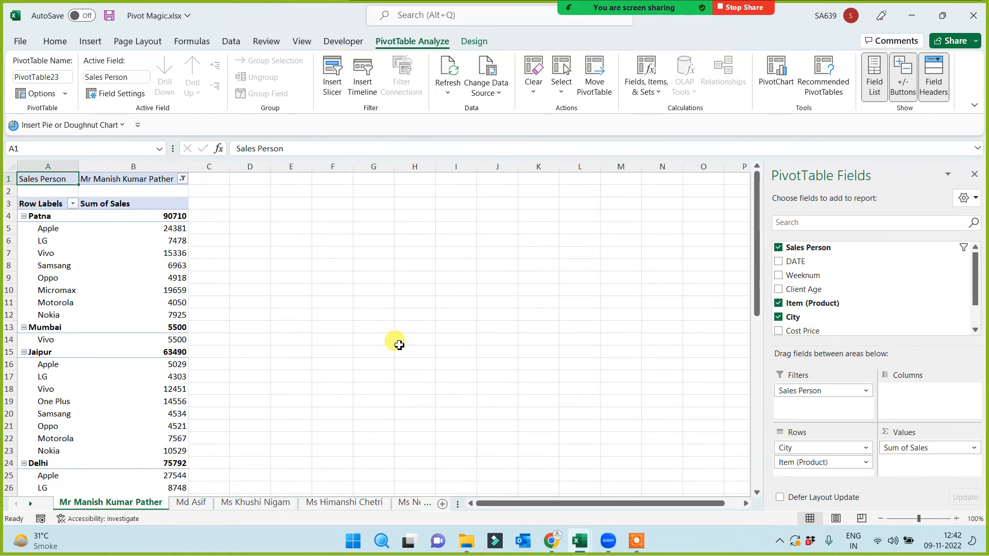
Examine the generated sales person sheets one after another, checking each one's sales by City and Item (Product).
scroll(393, 341, "down", 11)
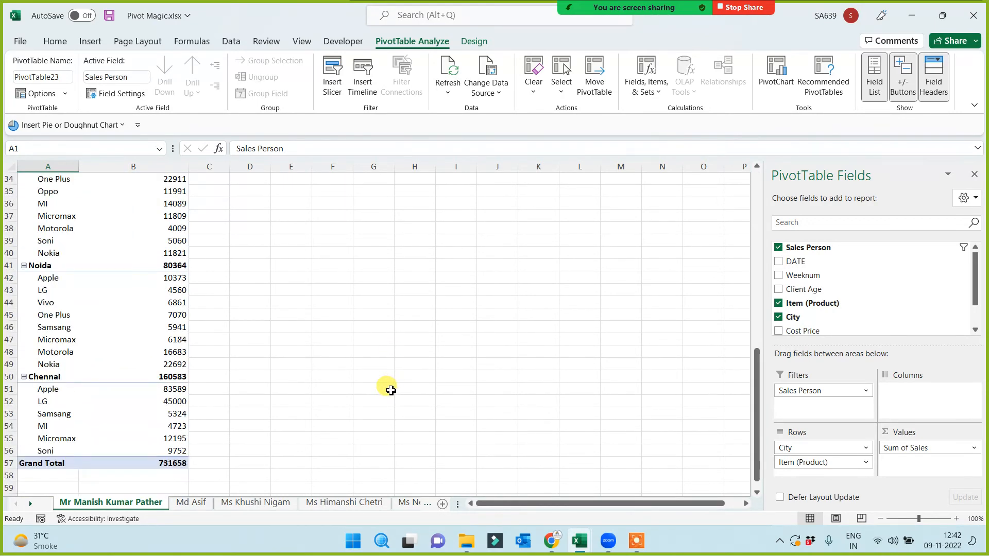
left_click(179, 504)
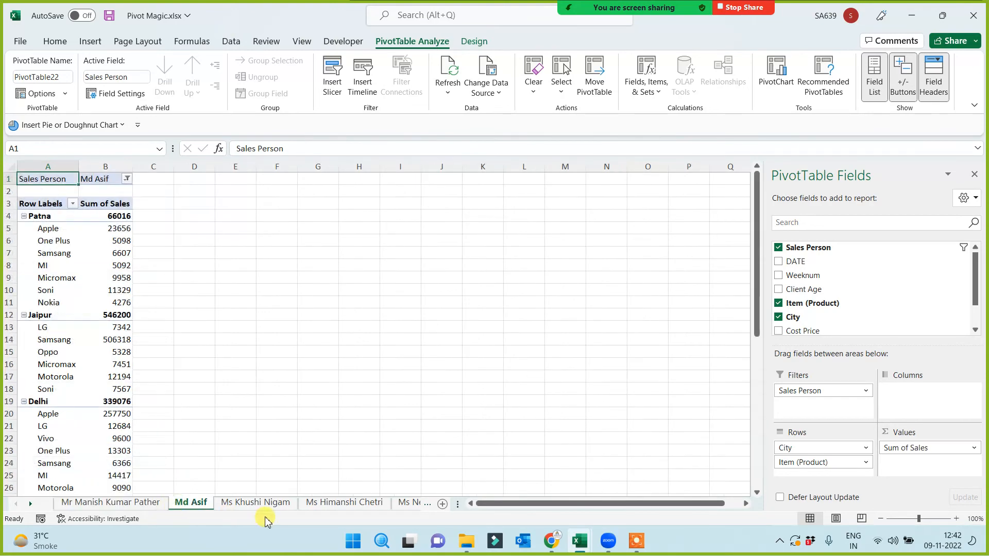
left_click(263, 503)
left_click(320, 504)
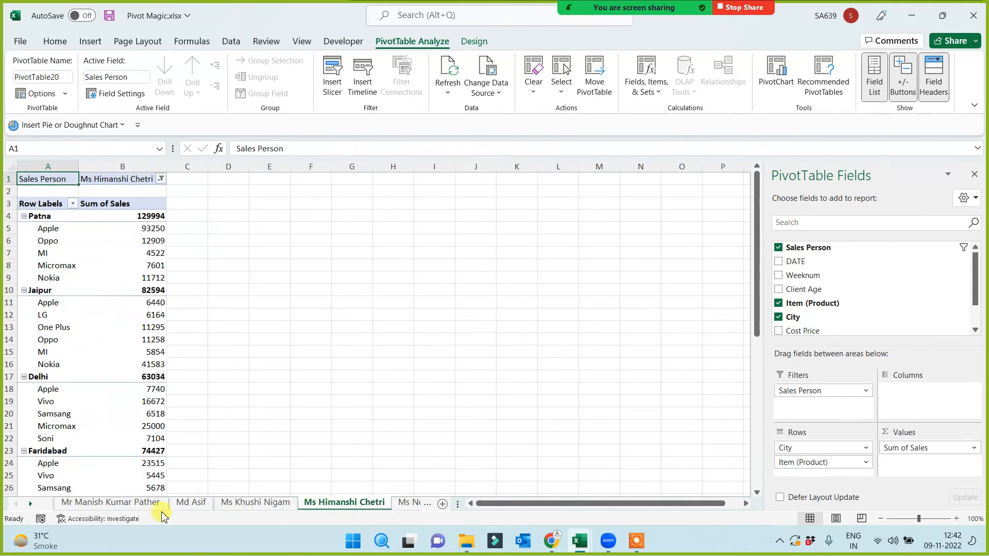
left_click(29, 503)
left_click(29, 503)
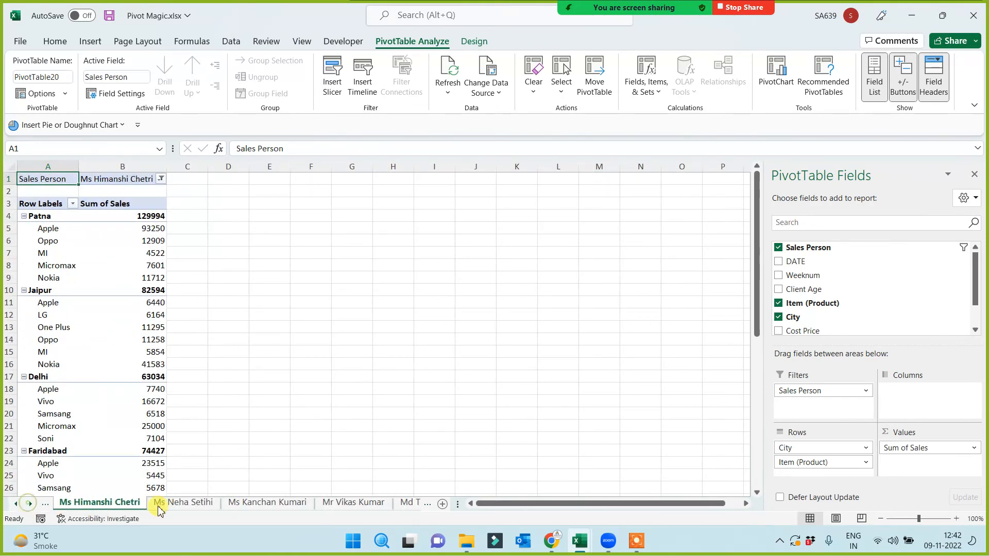
left_click(183, 504)
left_click(354, 503)
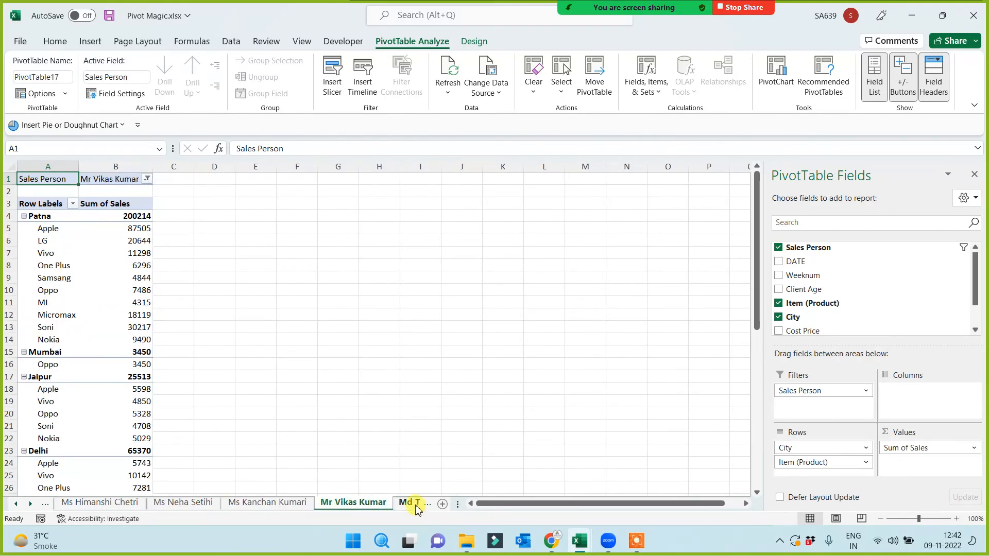
left_click(411, 503)
left_click(408, 503)
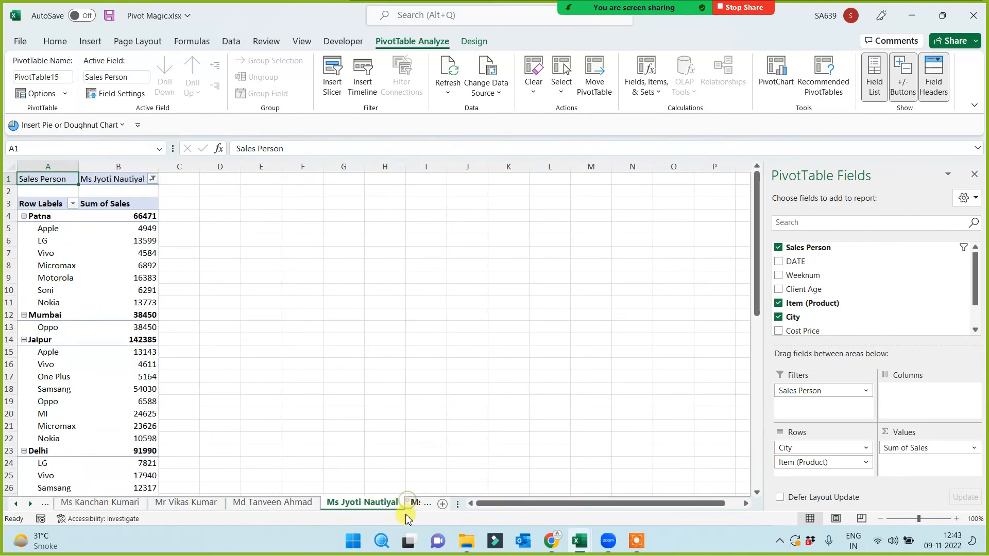
left_click(405, 504)
left_click(401, 503)
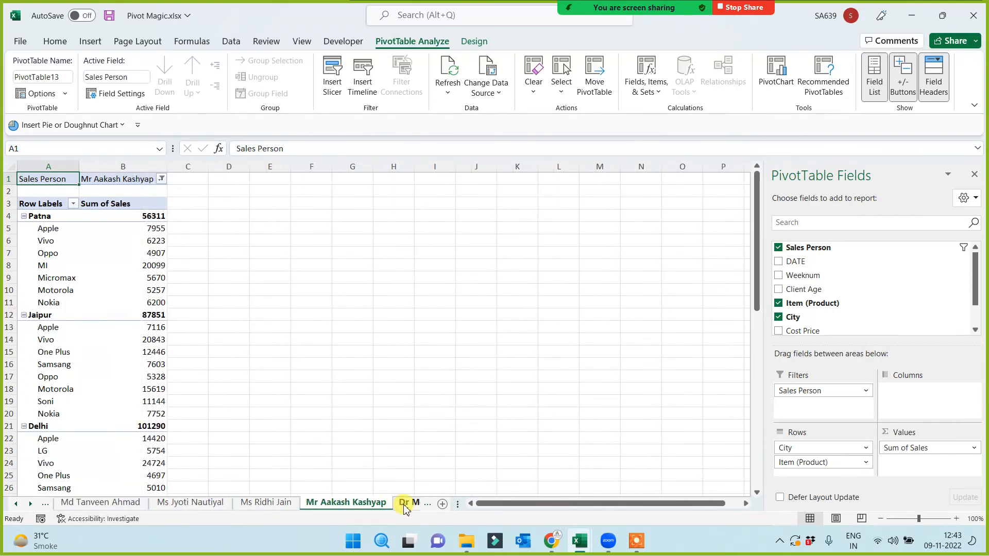
left_click(399, 504)
left_click(399, 505)
left_click(398, 506)
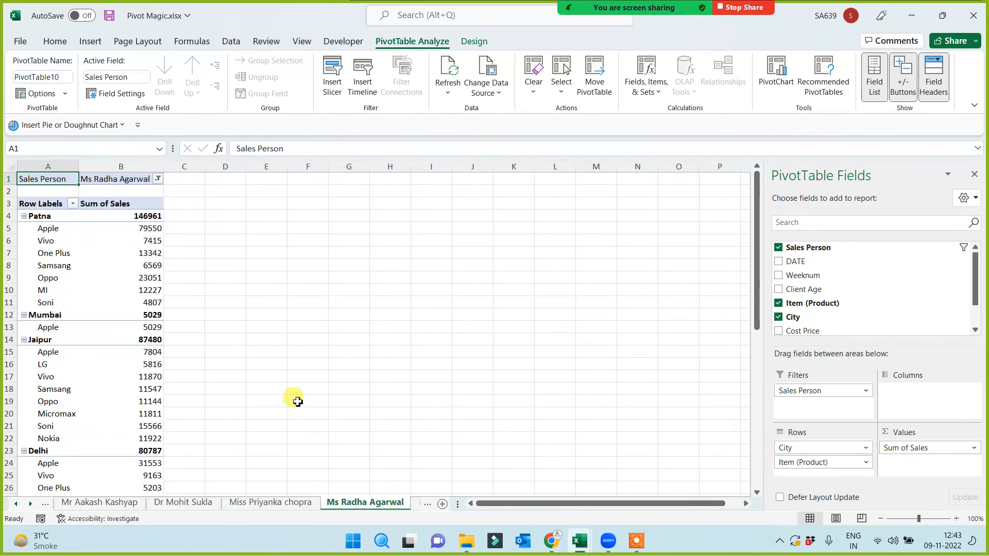
left_click(309, 378)
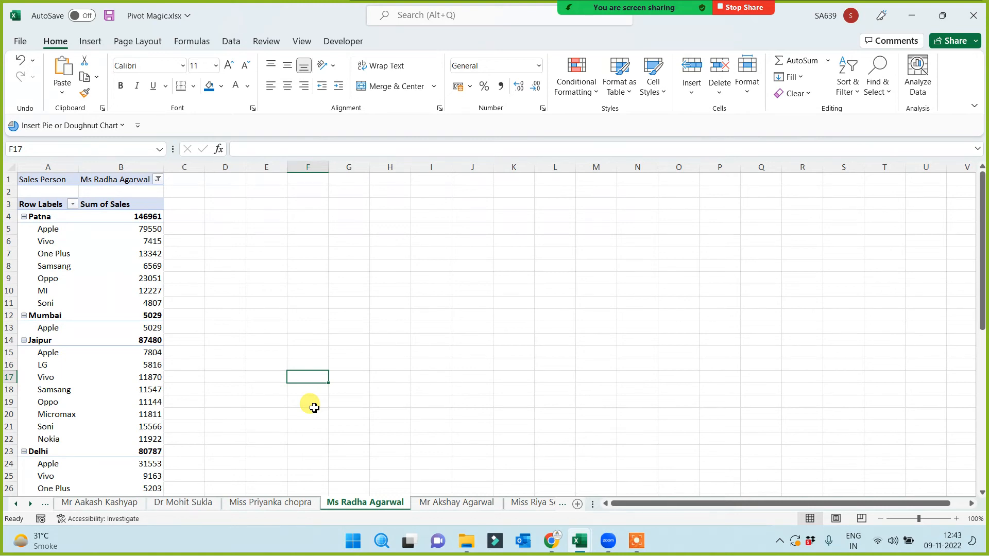
scroll(314, 408, "up", 3, "ctrl")
scroll(371, 354, "up", 2)
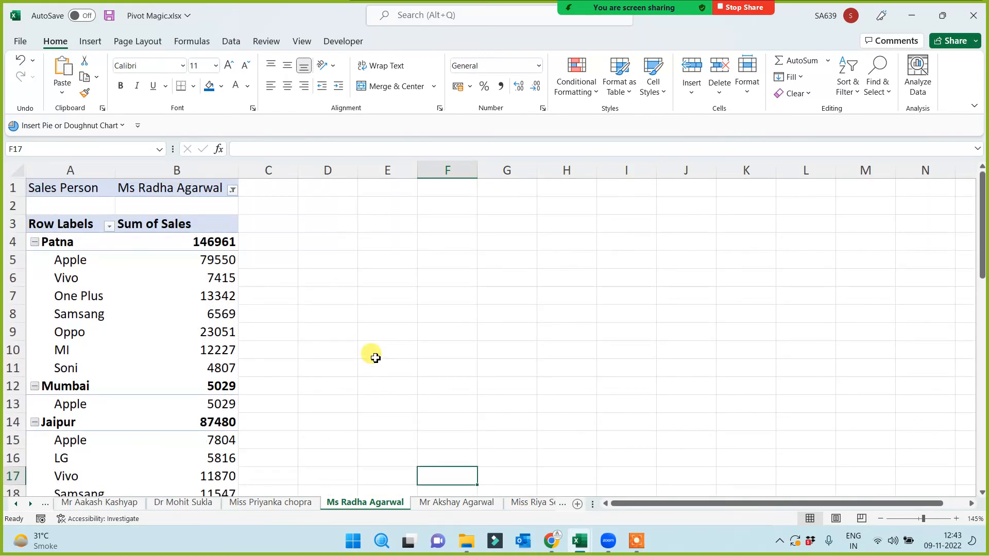
scroll(367, 355, "up", 2, "ctrl")
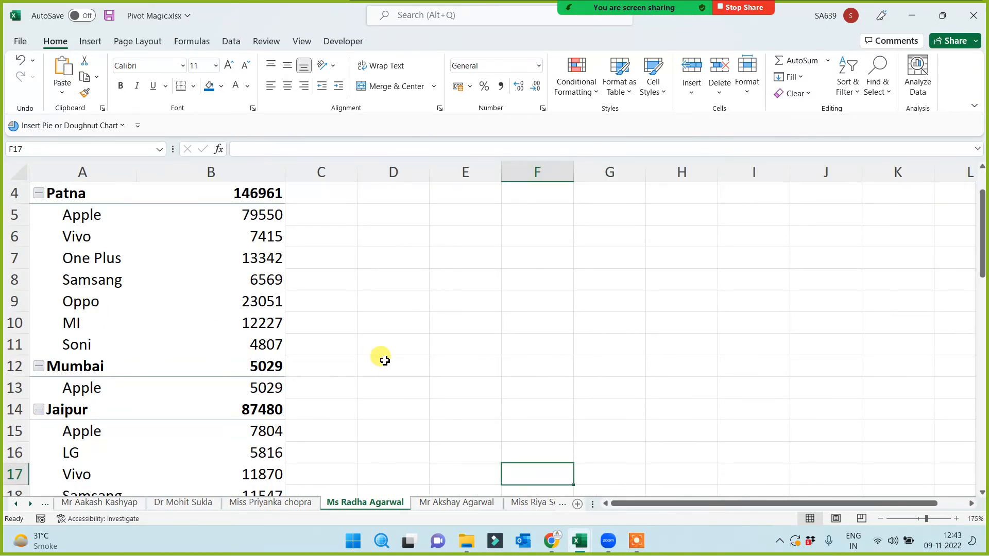
left_click_drag(649, 504, 622, 504)
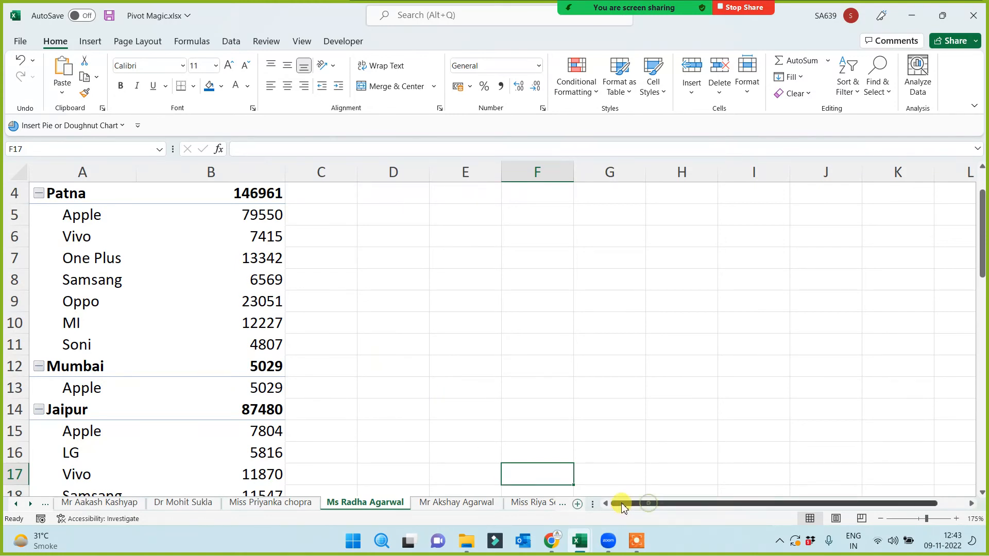
scroll(433, 353, "up", 2, "ctrl")
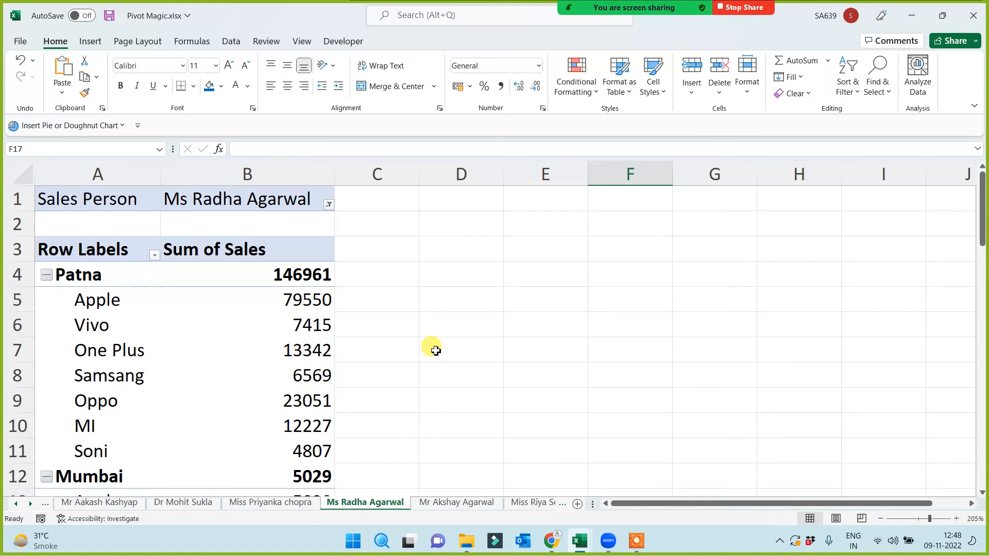
left_click(637, 541)
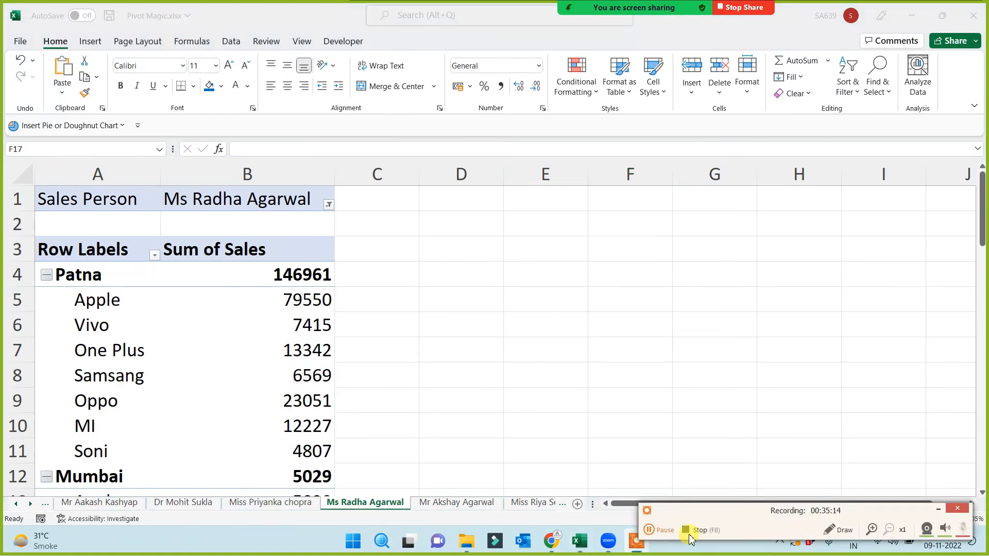